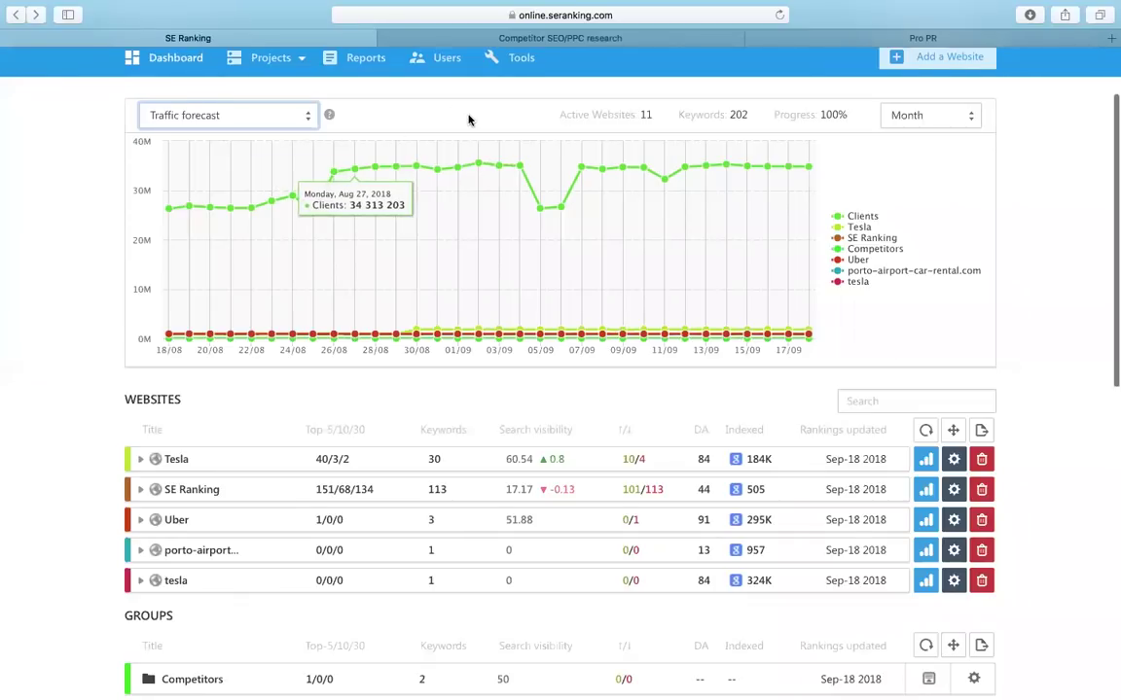
Step: Start adding a new website titled Zappos with the URL zappos.com
scroll(468, 117, "up", 2)
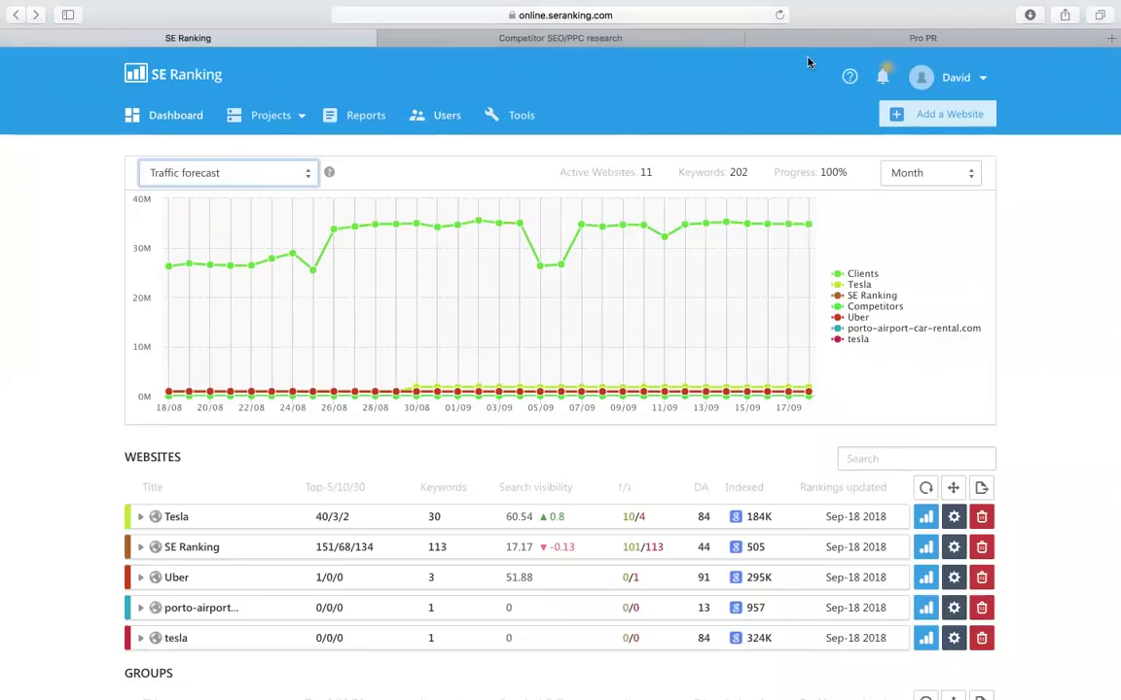
left_click(921, 115)
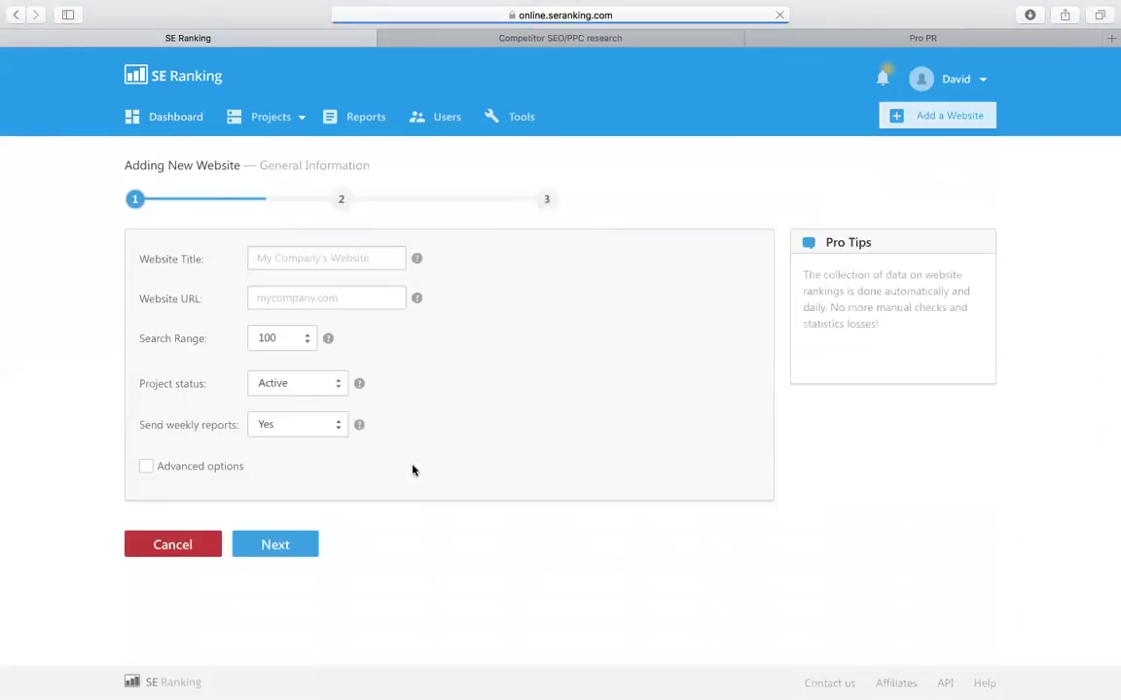
left_click(314, 260)
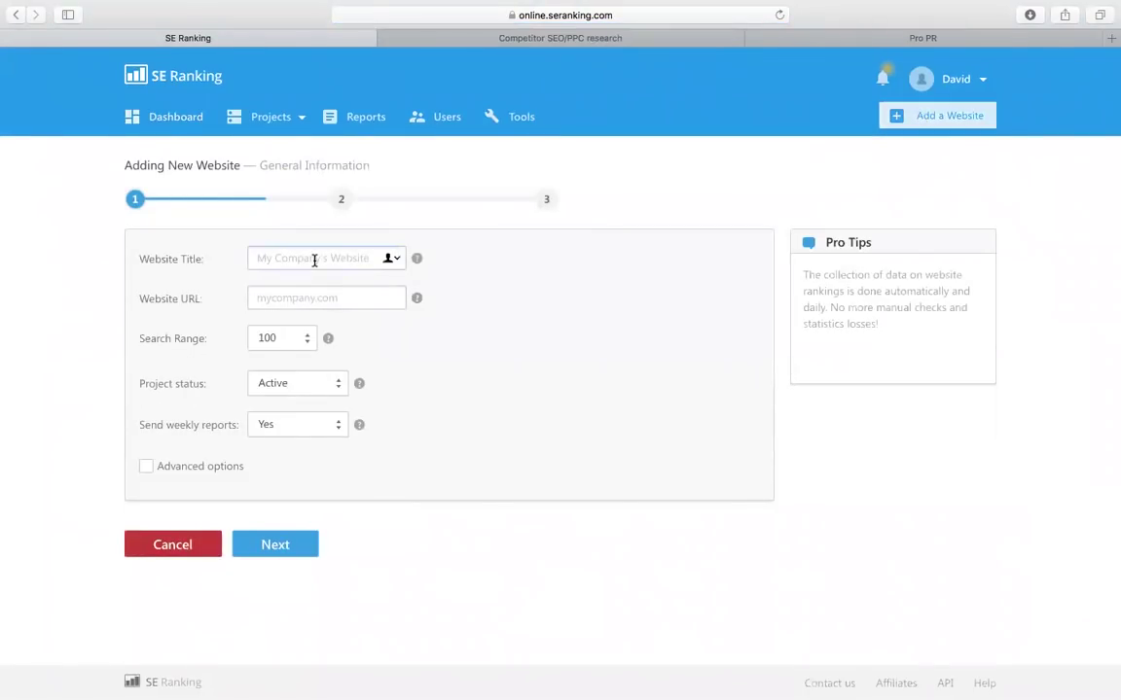
type("Zappos")
key("Tab")
type("zappos.com")
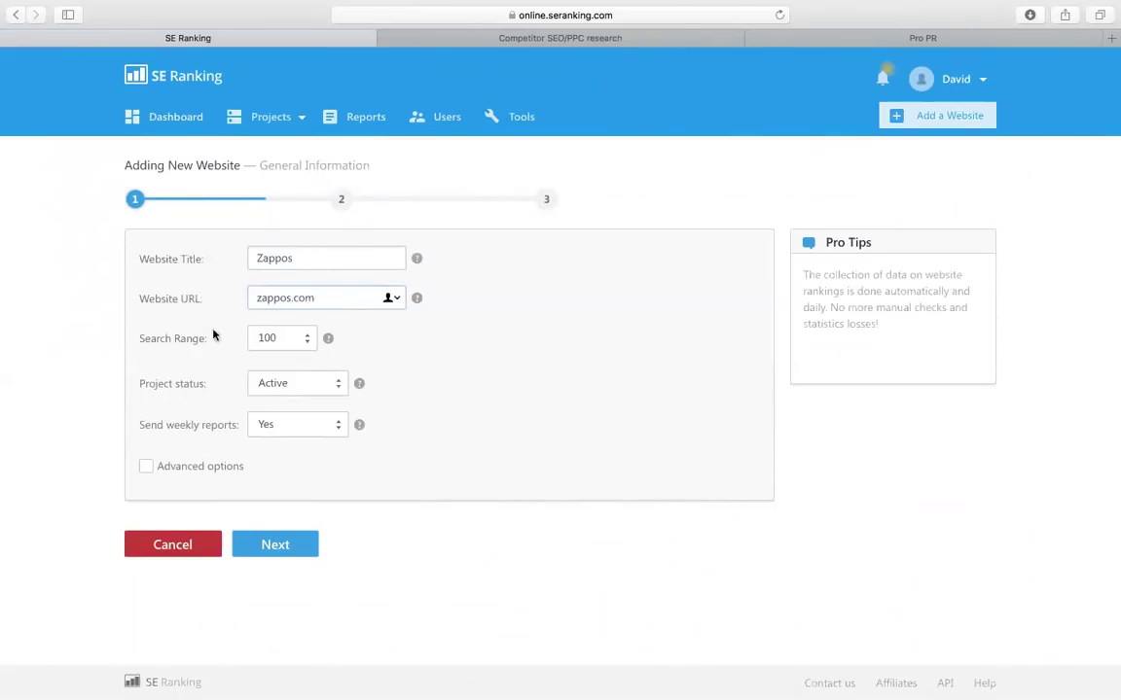
Step: Check the choices offered for the new website's search range and weekly reports
left_click(293, 349)
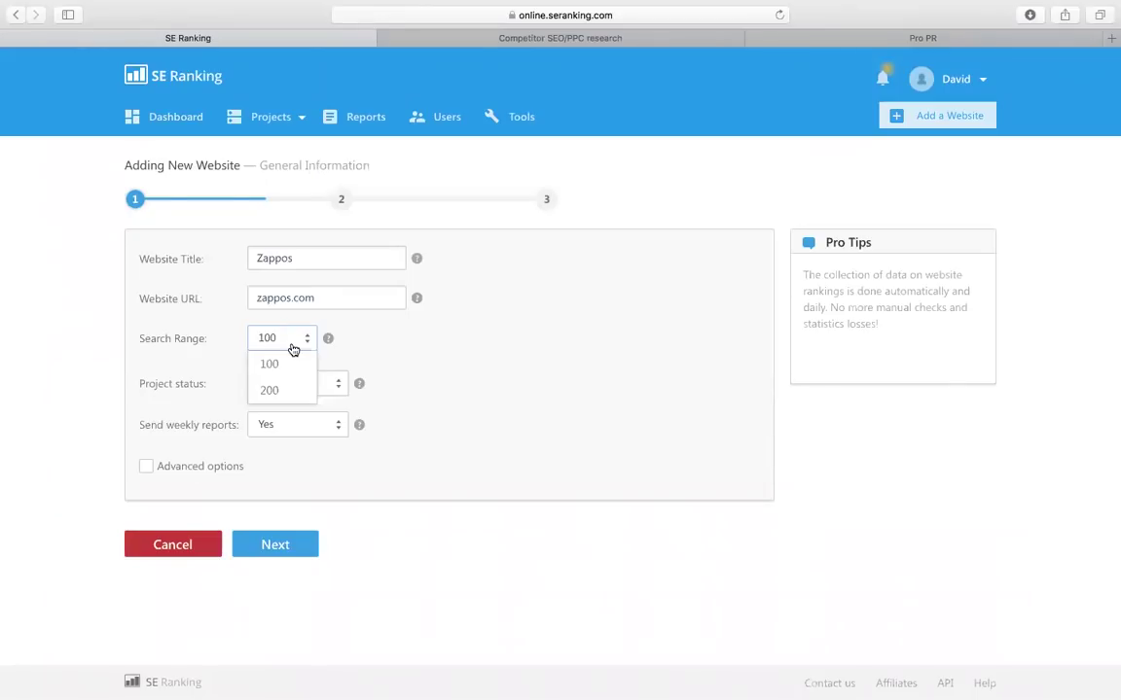
left_click(429, 428)
left_click(297, 429)
left_click(457, 442)
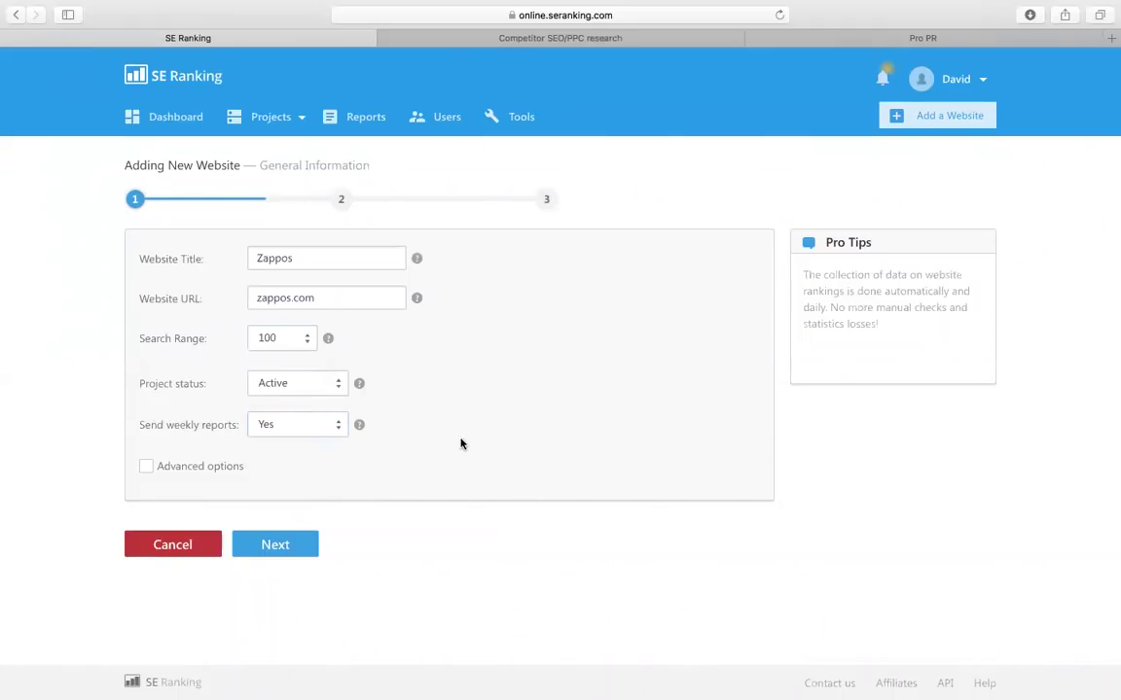
Step: Show the advanced options, proceed to the Zappos keywords stage and skip connecting Google Analytics
left_click(150, 468)
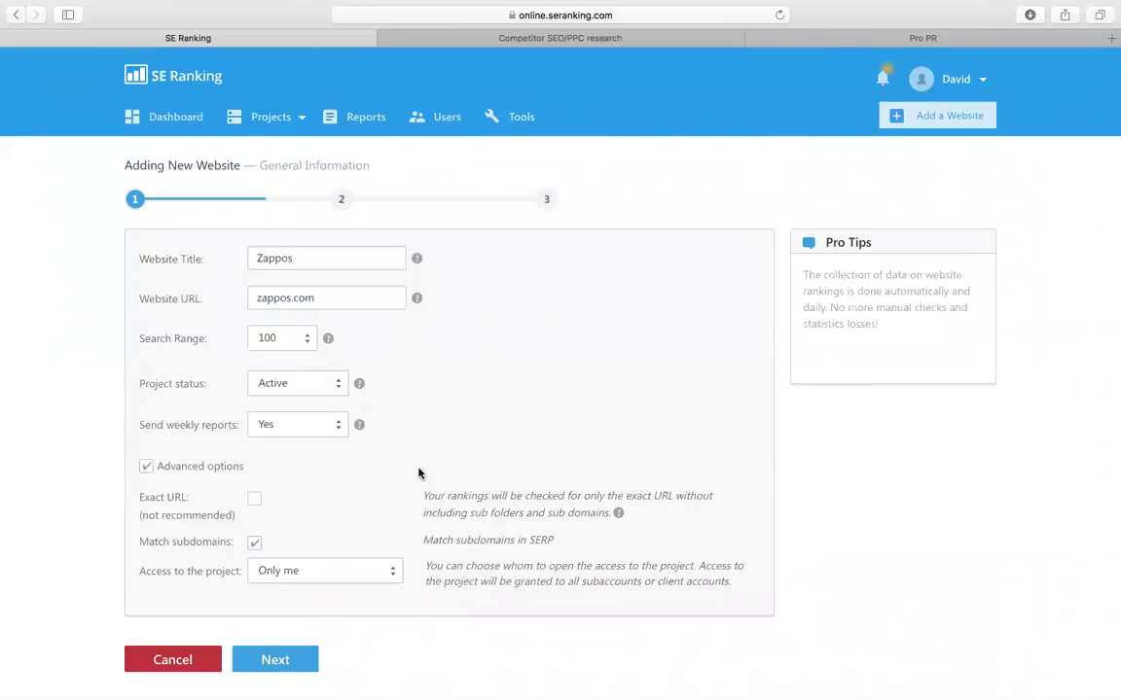
left_click(278, 670)
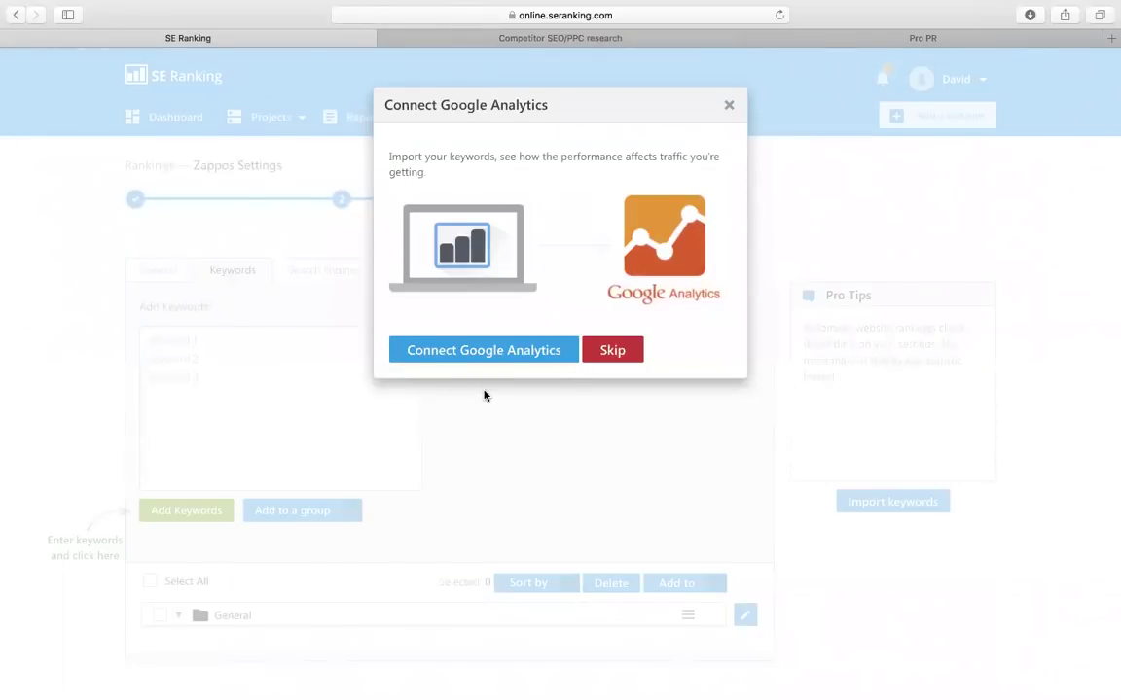
left_click(601, 354)
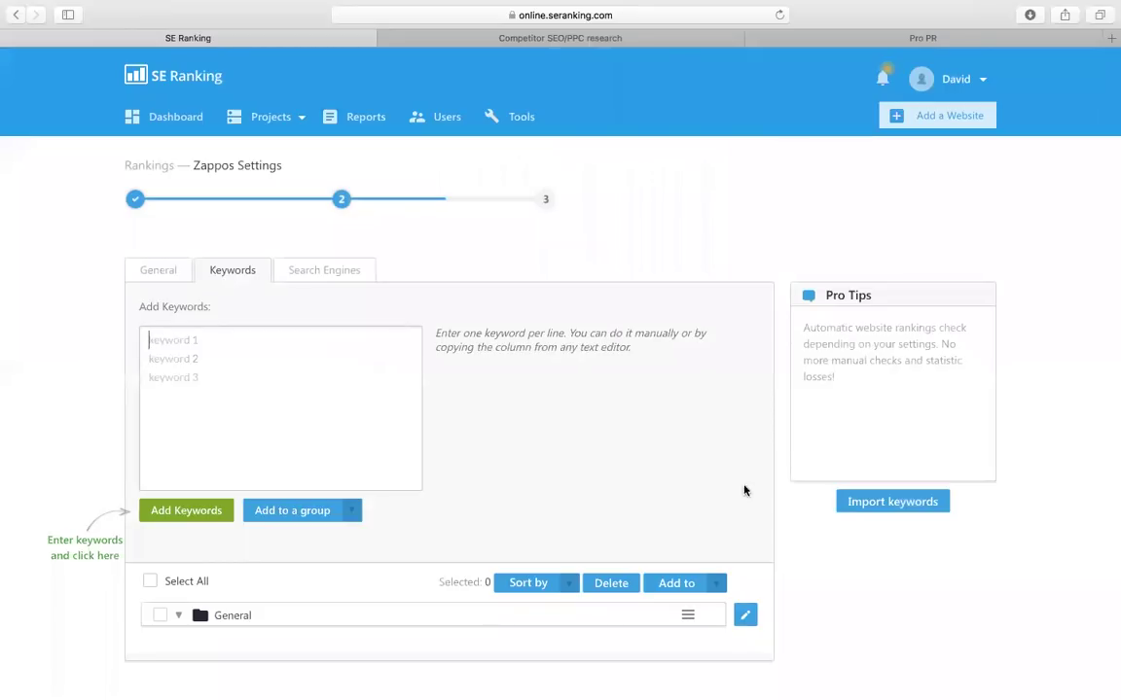
Step: Open the detailed rankings of the SE Ranking project and dismiss the notice about missing keywords
left_click(282, 118)
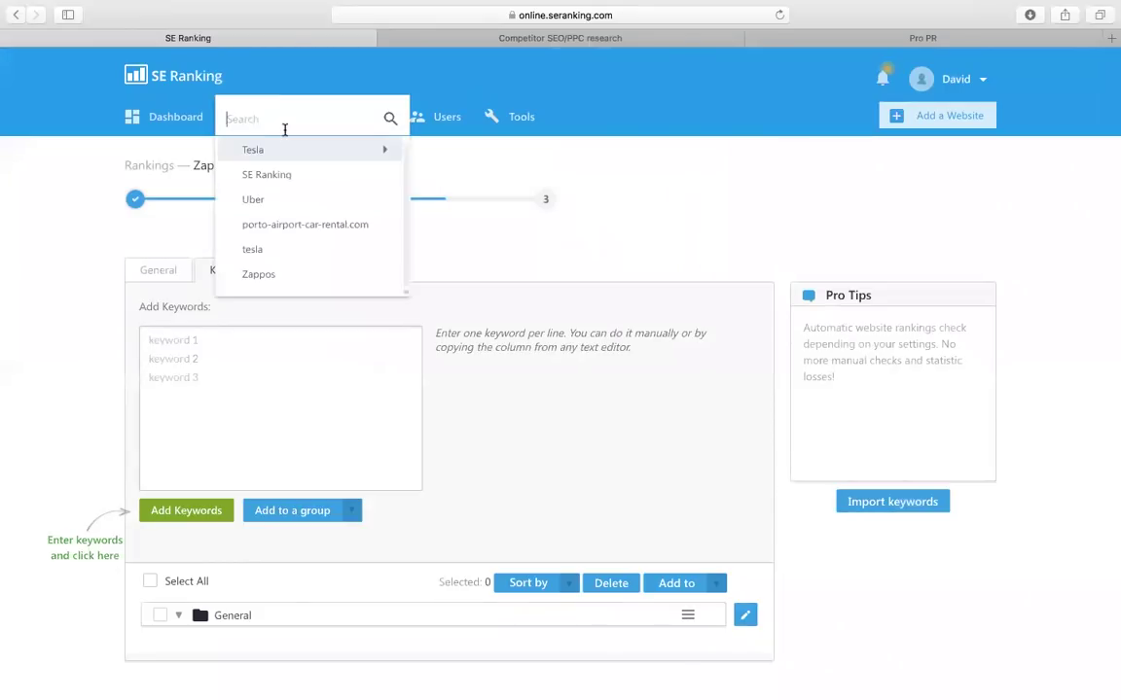
mouse_move(288, 175)
left_click(518, 178)
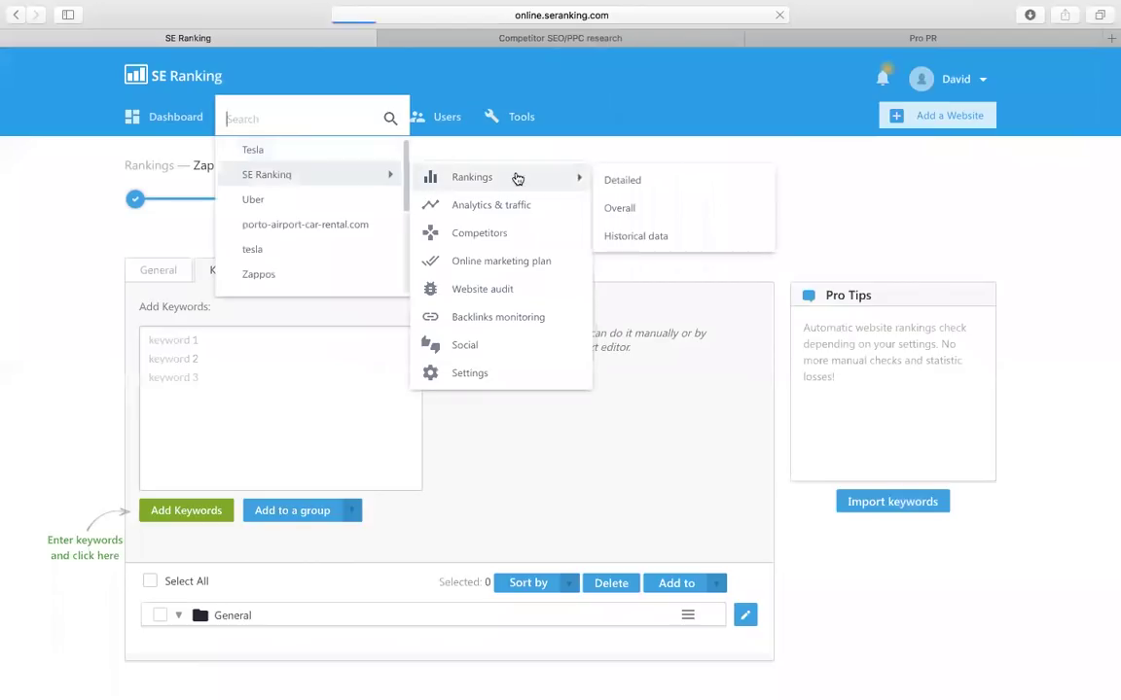
left_click(628, 181)
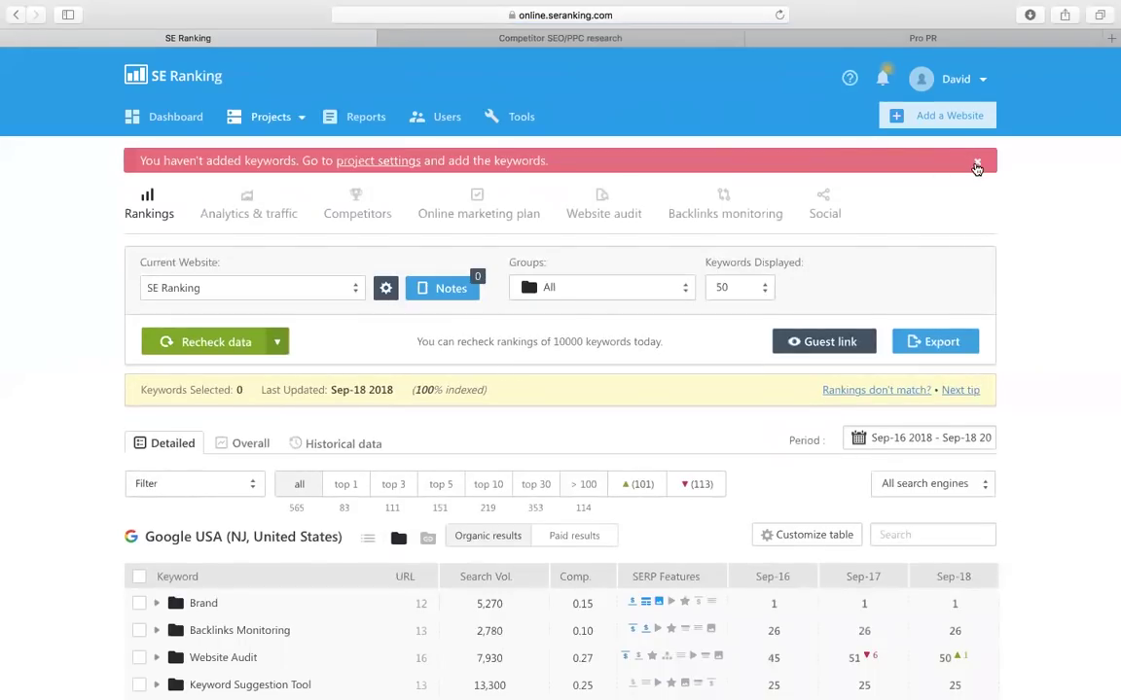
left_click(977, 166)
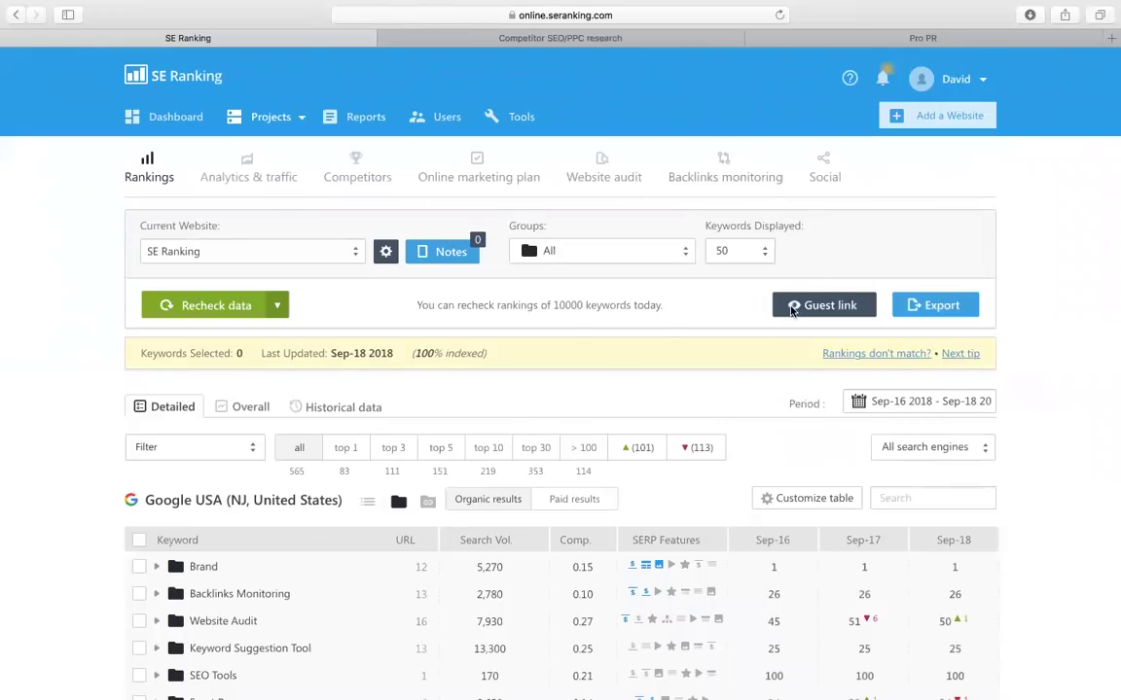
Step: Open the SE Ranking project's keyword settings and view the file formats offered for importing keywords, then close the import dialog
left_click(385, 251)
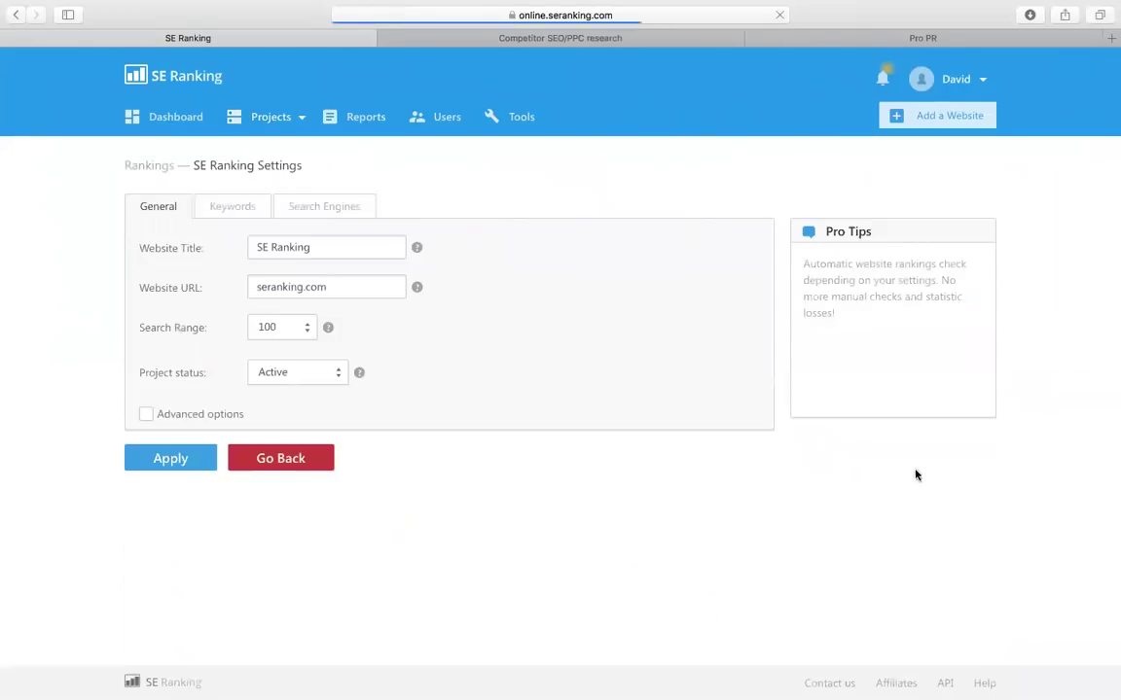
left_click(238, 207)
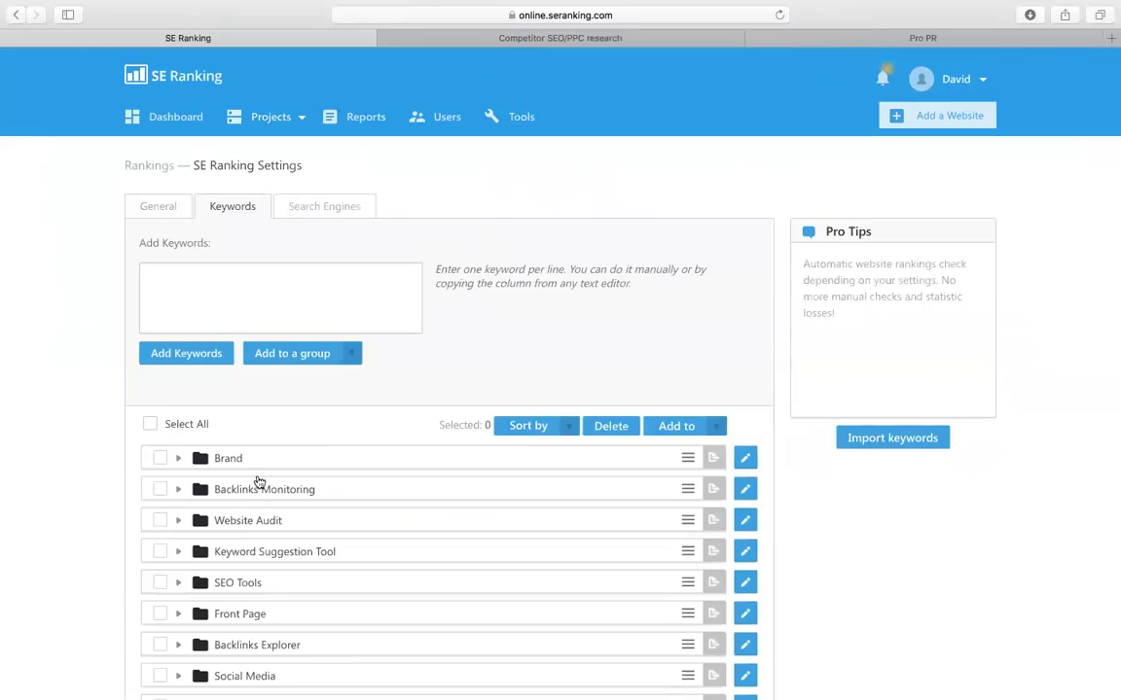
left_click(243, 288)
left_click(904, 445)
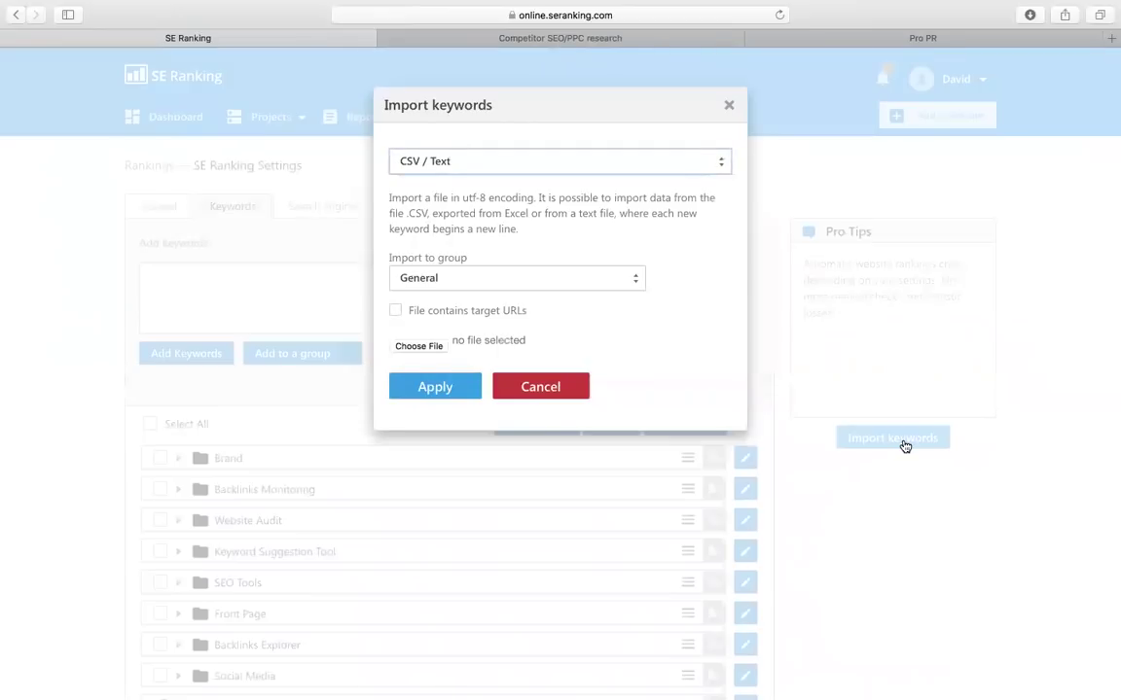
left_click(654, 171)
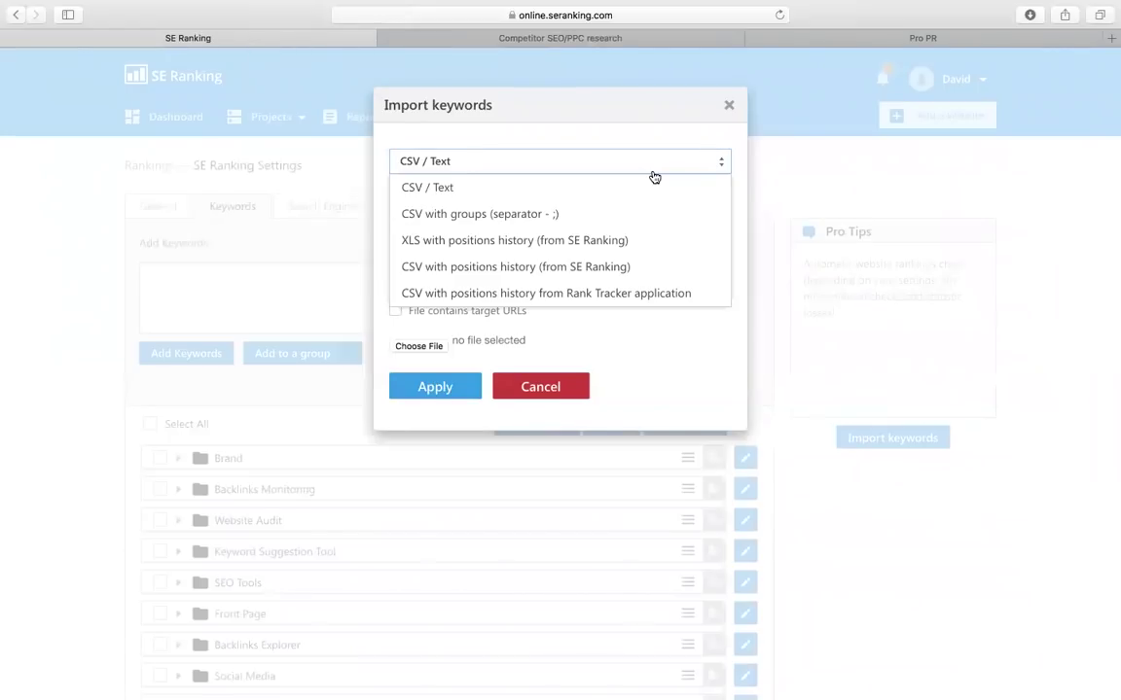
left_click(728, 106)
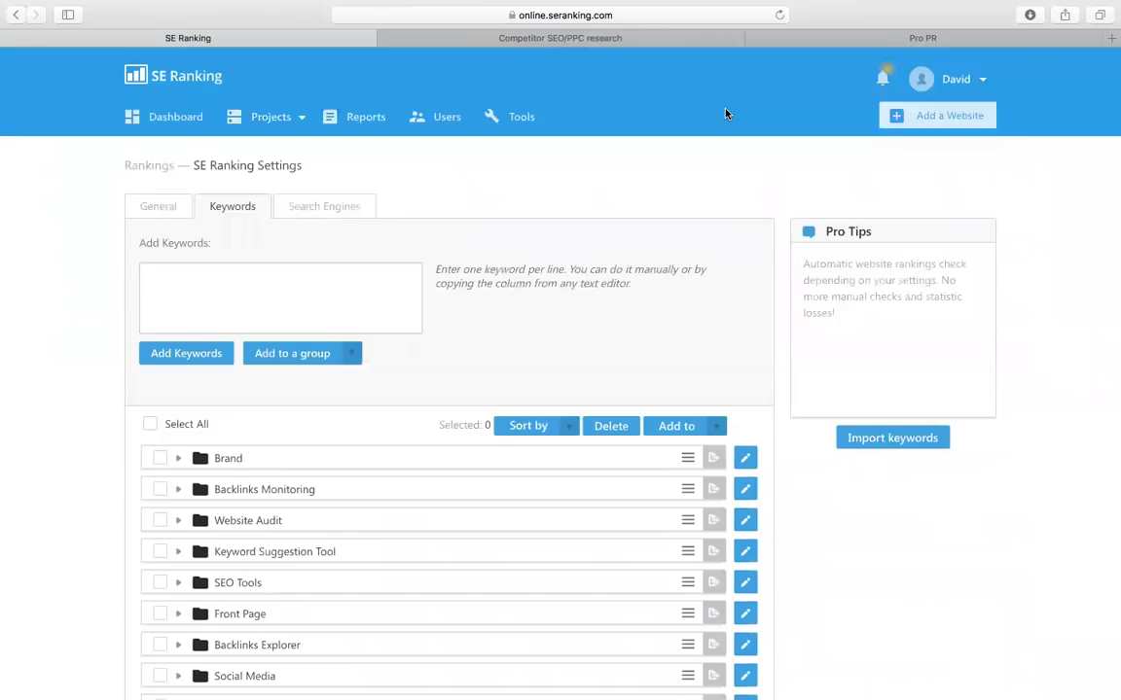
Step: Expand the Brand keyword group to inspect its keywords, and collapse it again
scroll(356, 409, "down", 2)
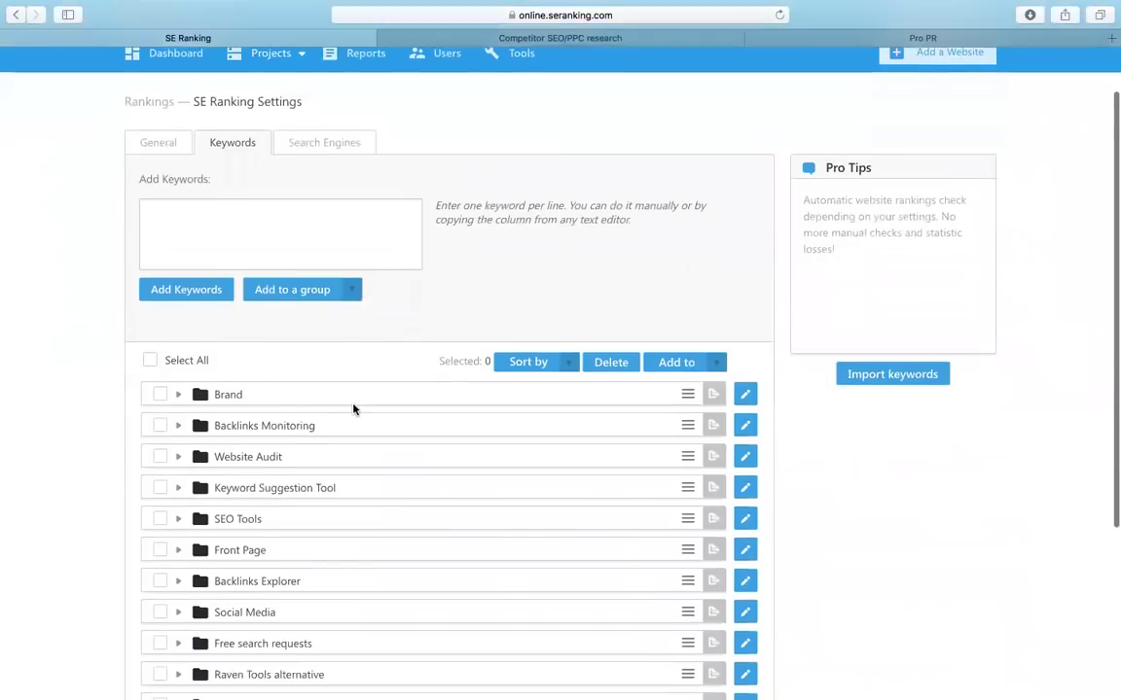
left_click(260, 391)
scroll(440, 401, "down", 5)
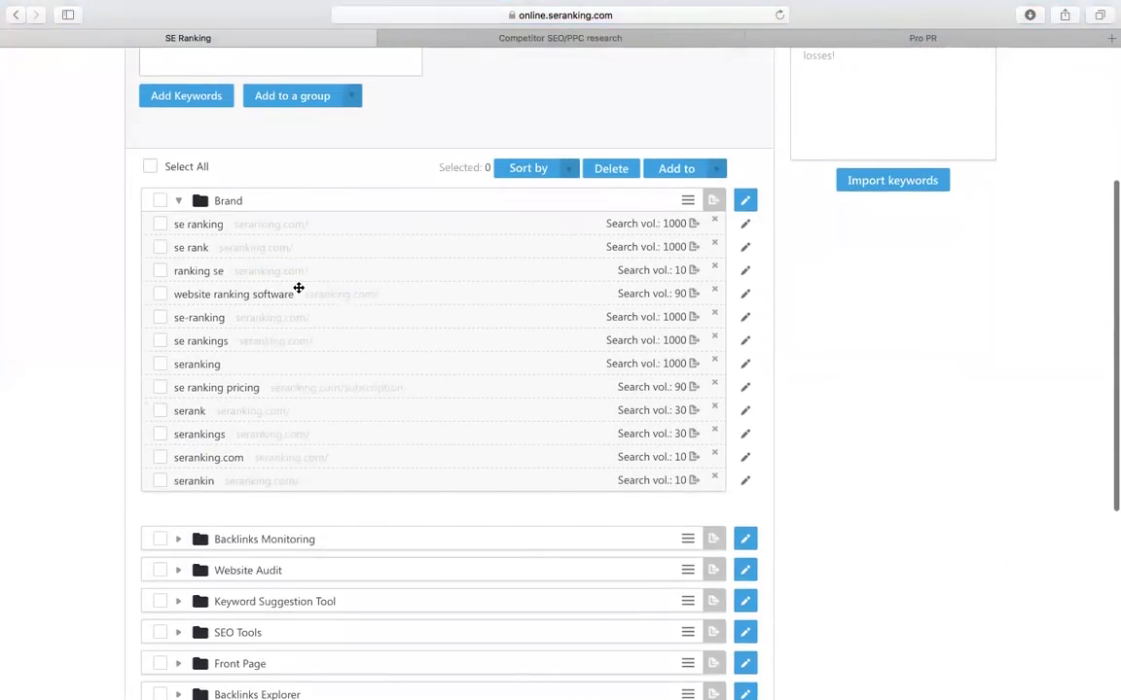
left_click(235, 201)
scroll(454, 260, "up", 6)
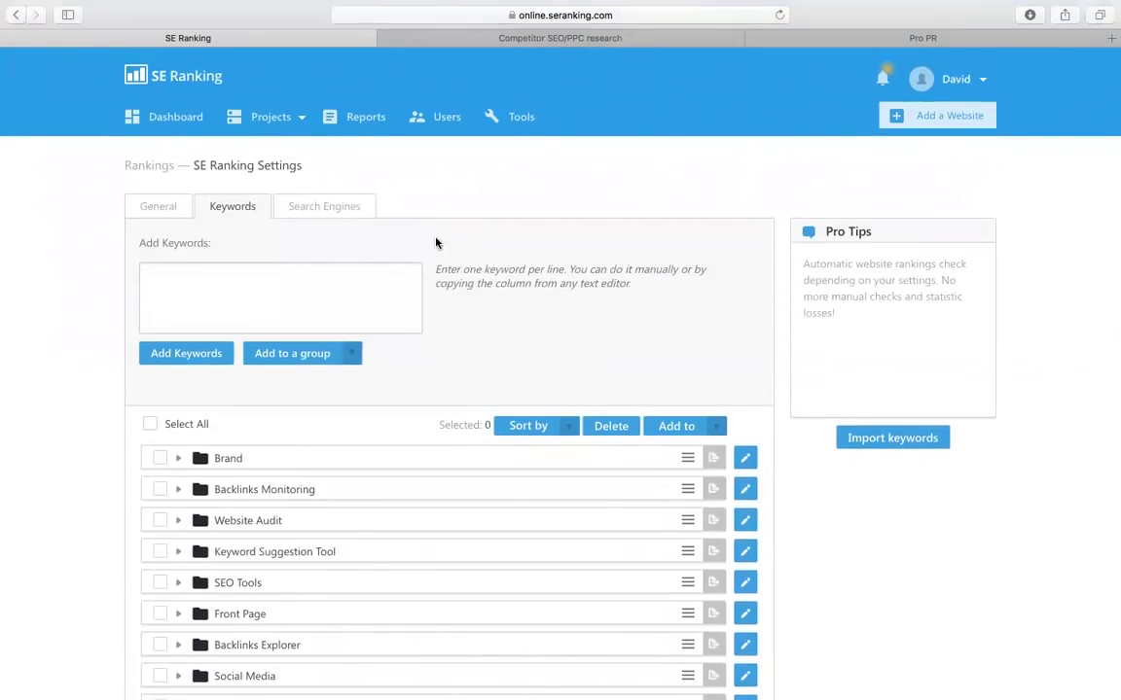
Step: In the project's search engine settings, show the tracking options for Google in United Kingdom and check the other available engines
left_click(350, 214)
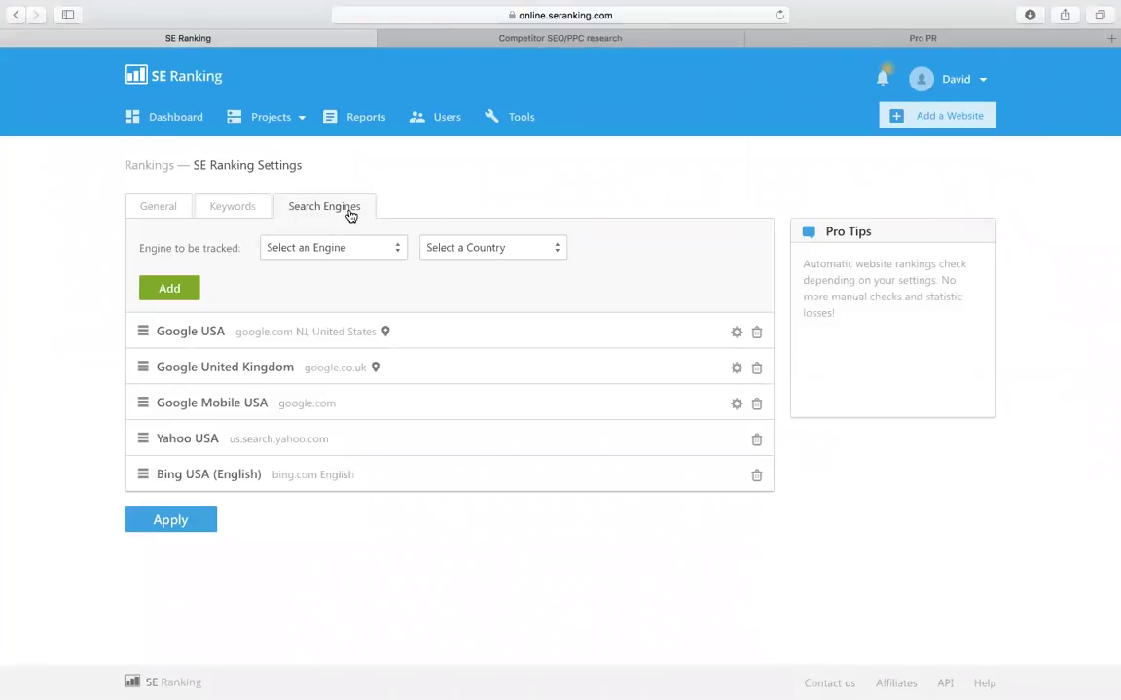
left_click(369, 251)
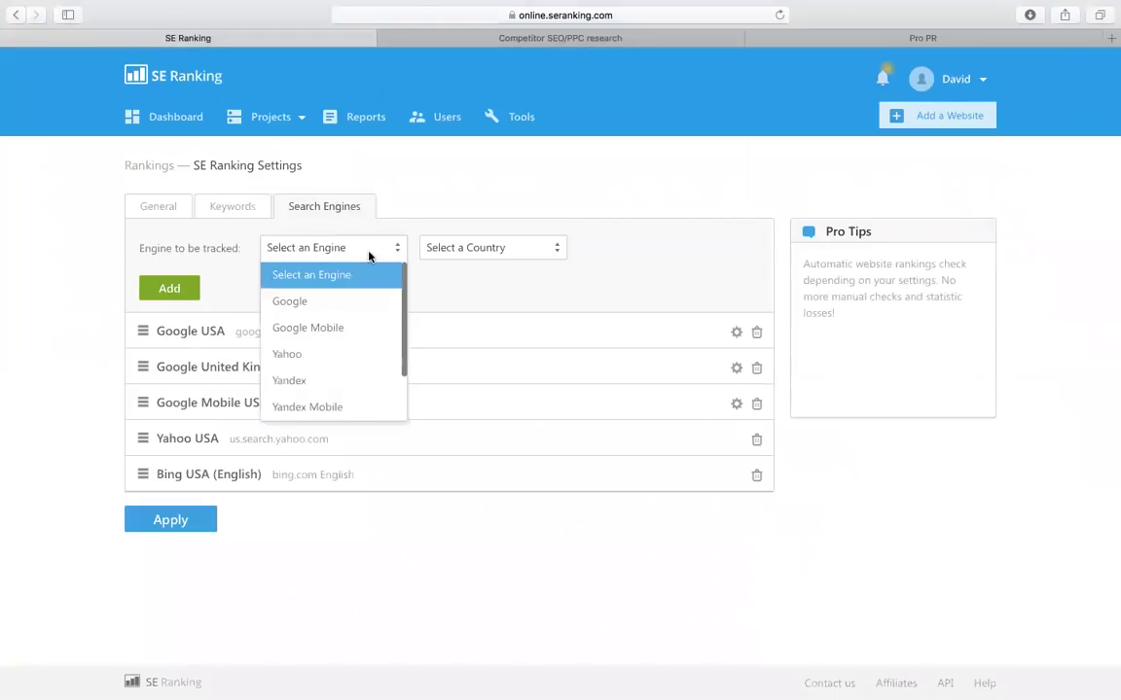
left_click(356, 301)
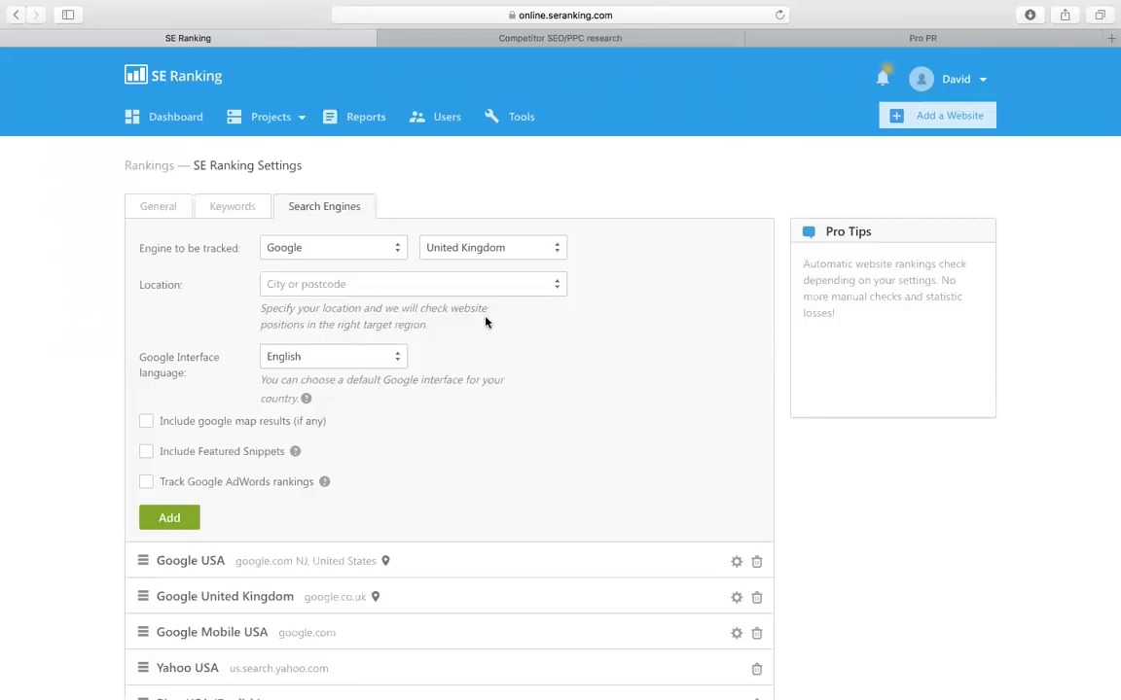
left_click(385, 250)
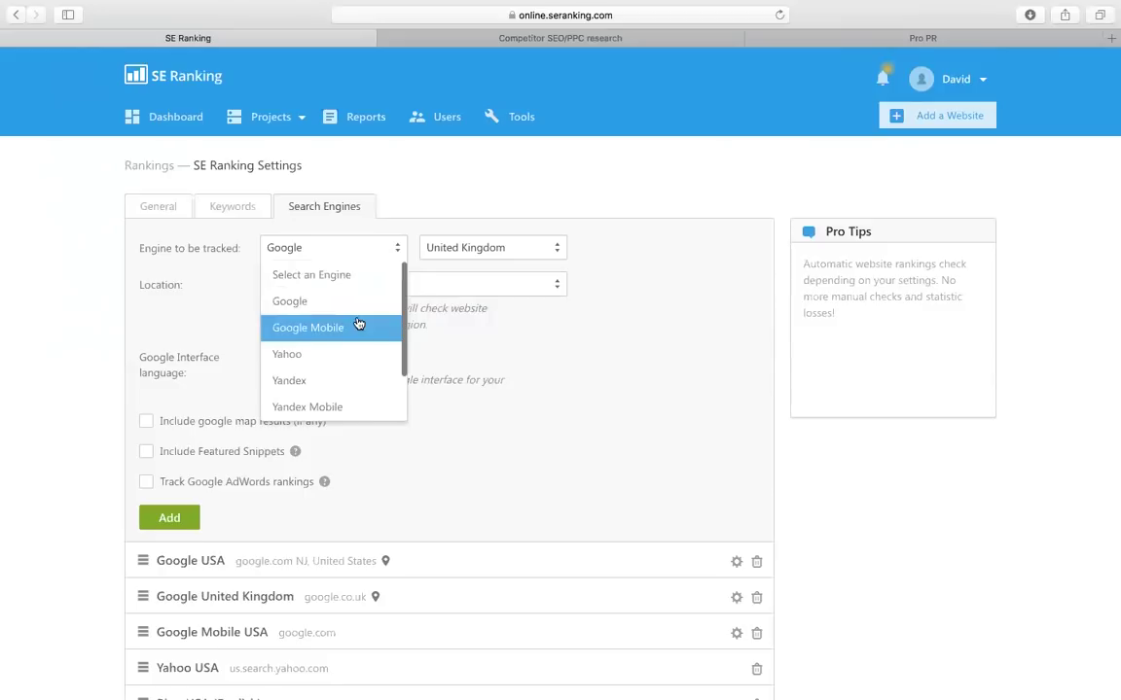
key("Down")
key("Down")
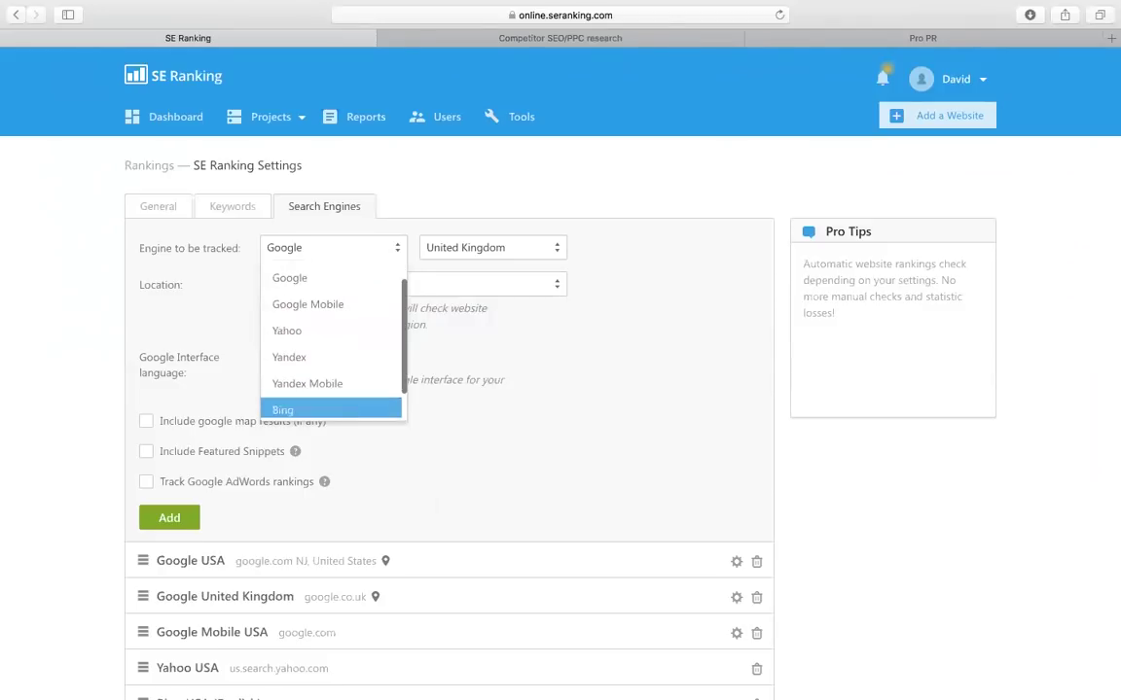
left_click(553, 454)
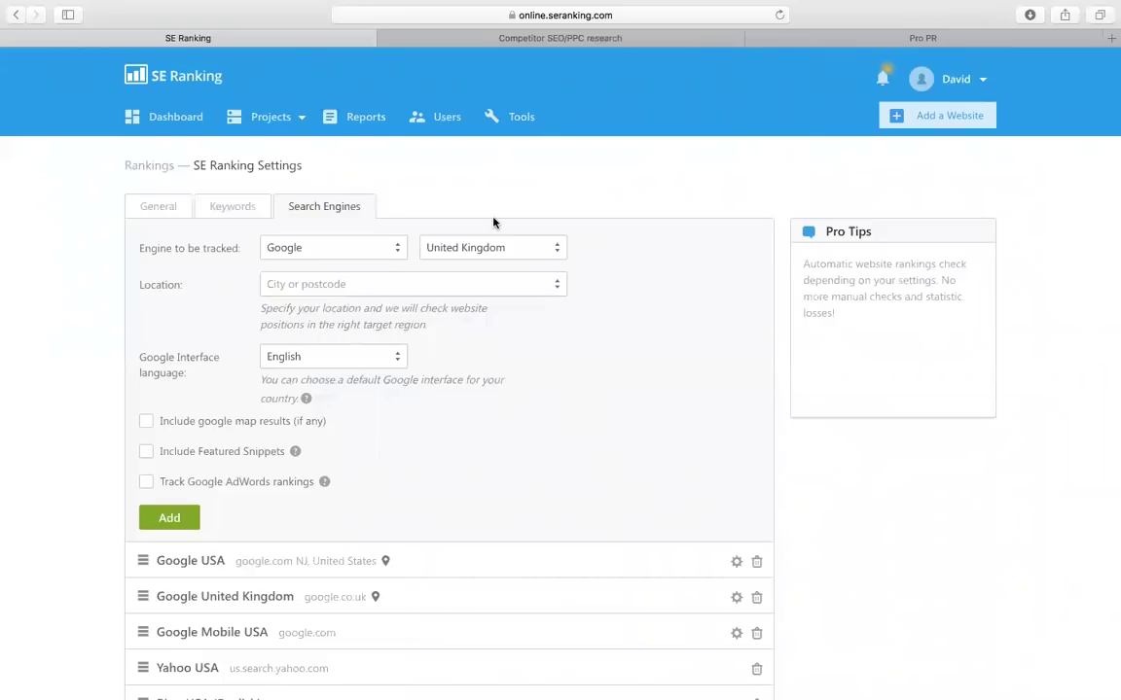
Step: Return to the SE Ranking project's rankings, dismiss the notice and examine the keyword groups and position charts for each search engine
left_click(263, 117)
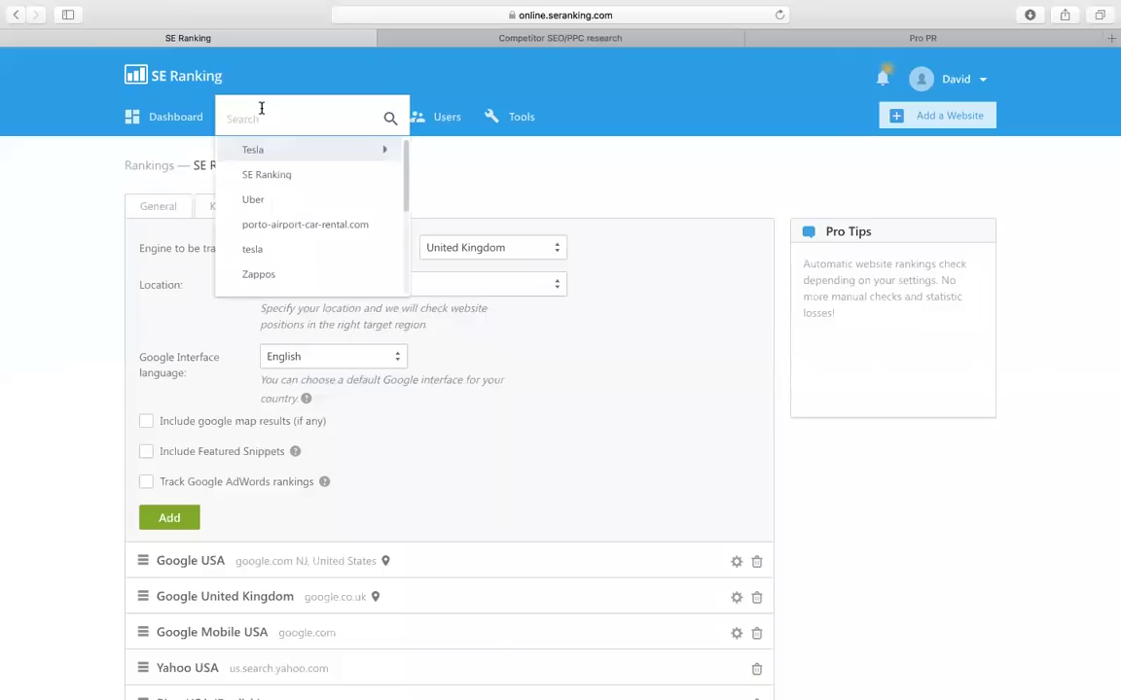
mouse_move(274, 175)
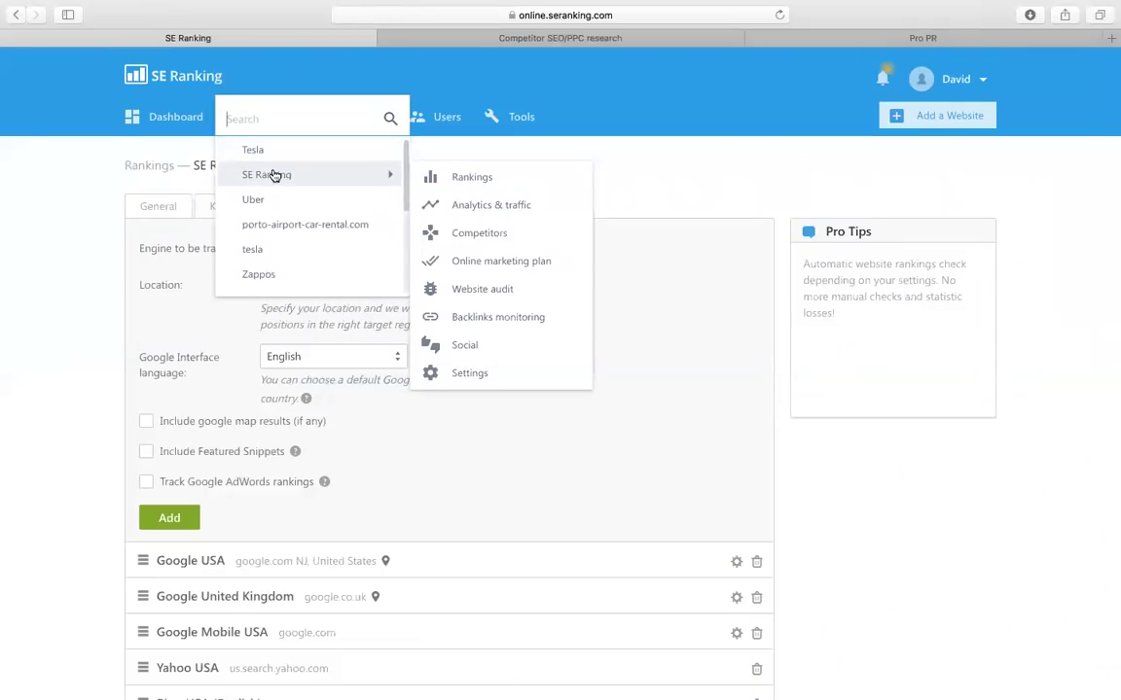
left_click(275, 175)
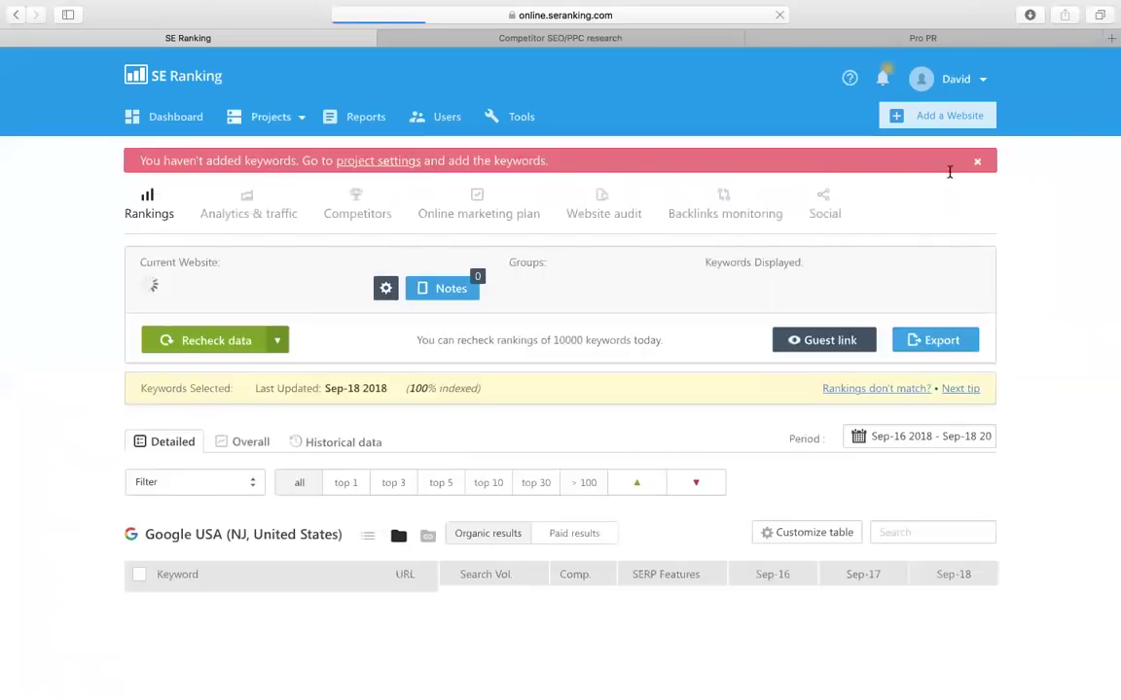
left_click(977, 161)
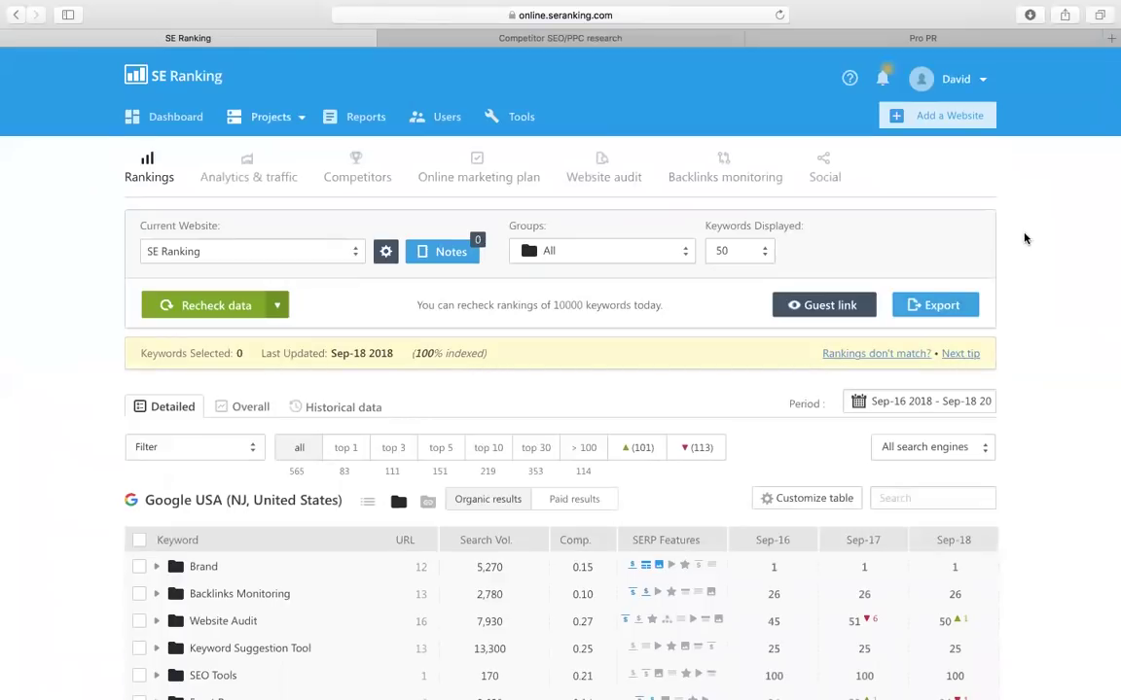
scroll(1024, 239, "down", 1)
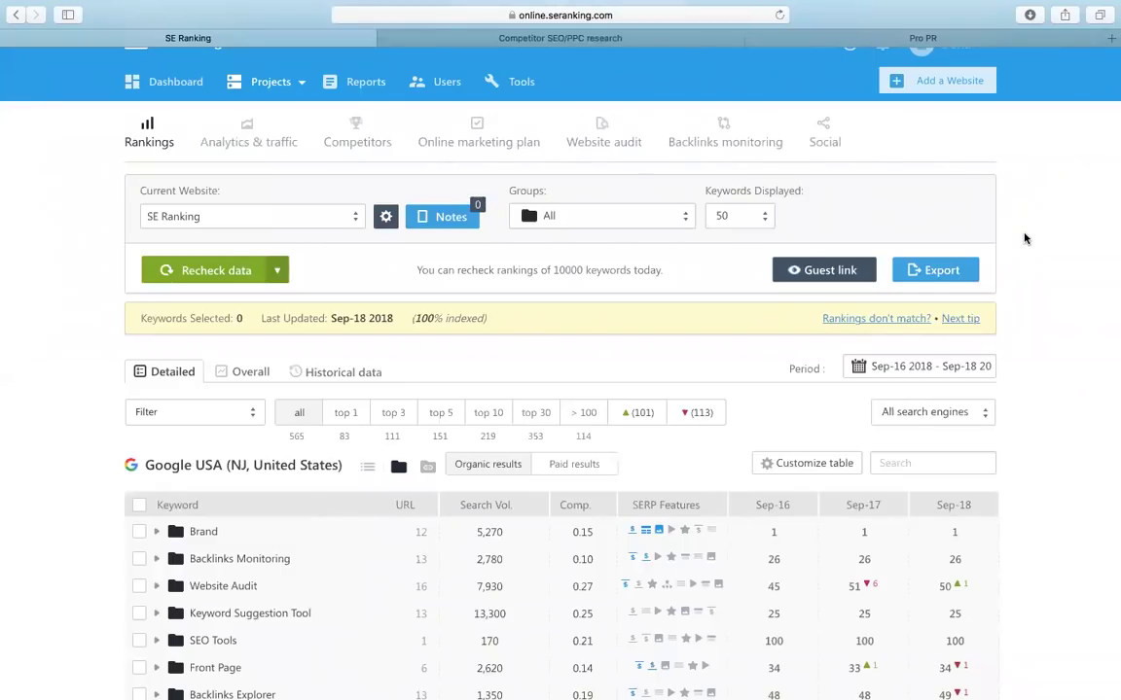
scroll(1024, 238, "down", 5)
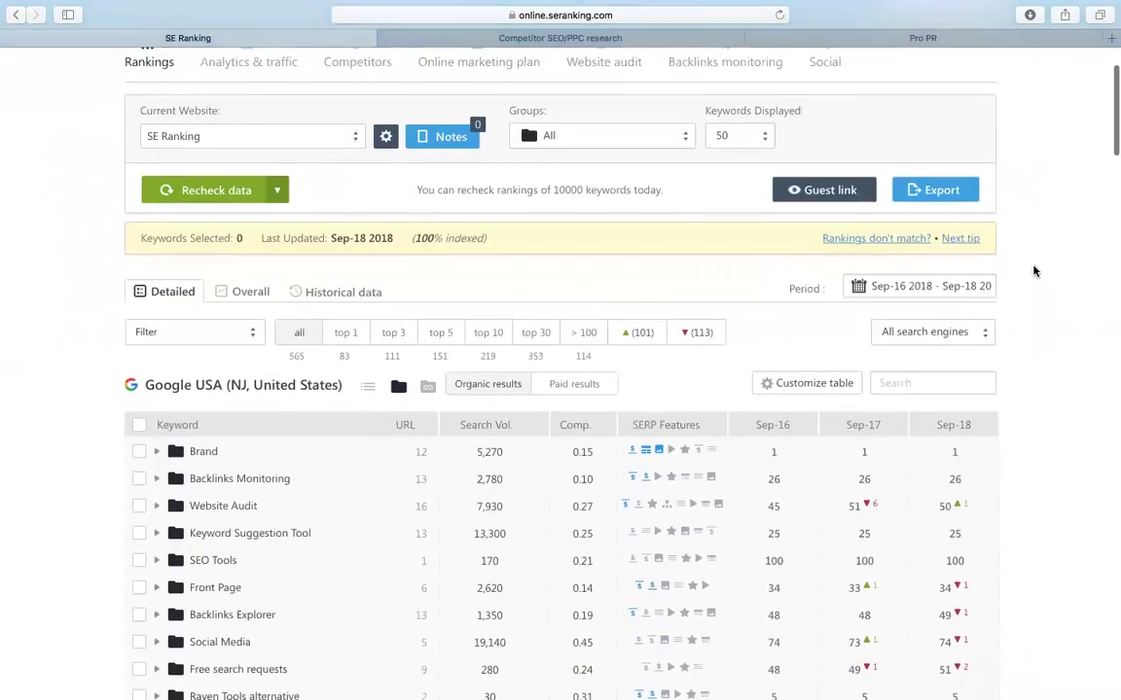
scroll(1033, 271, "down", 10)
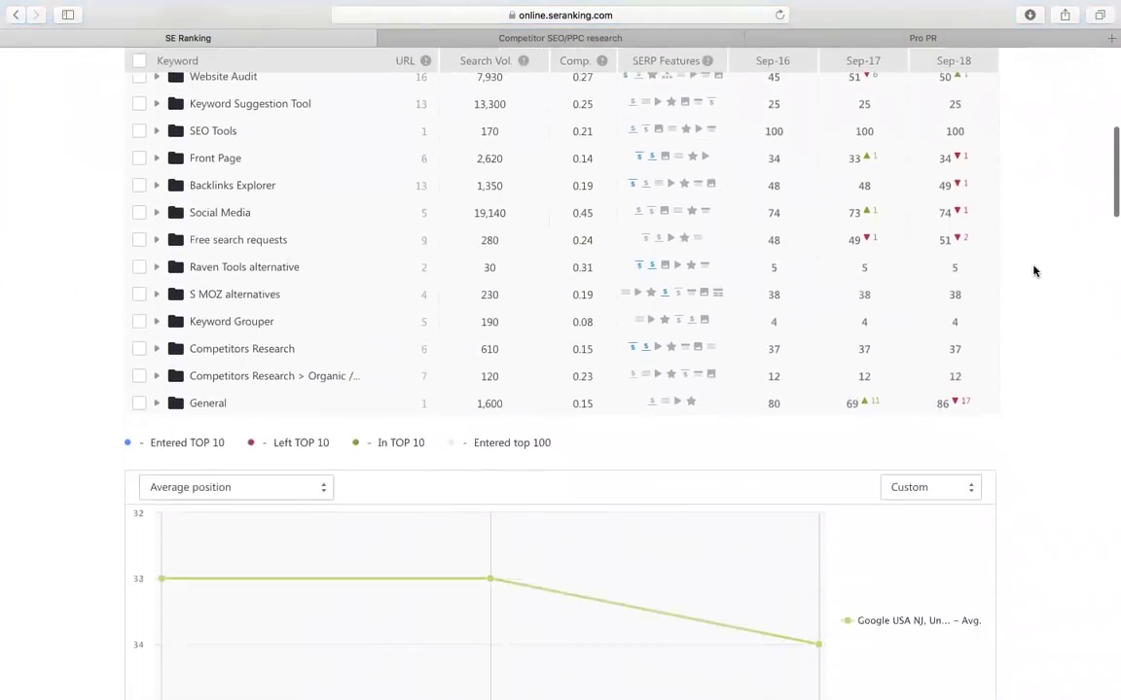
scroll(1033, 271, "down", 7)
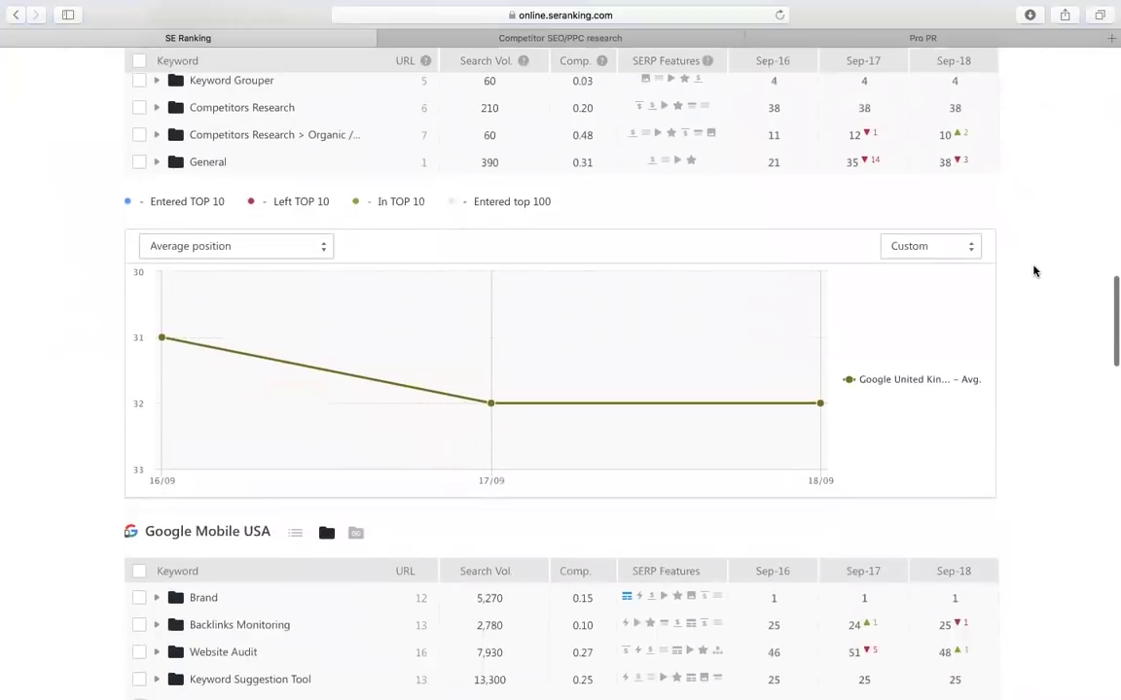
Step: View the guest link for sharing the SE Ranking project's statistics, and close its dialog without updating the link
scroll(1034, 271, "down", 8)
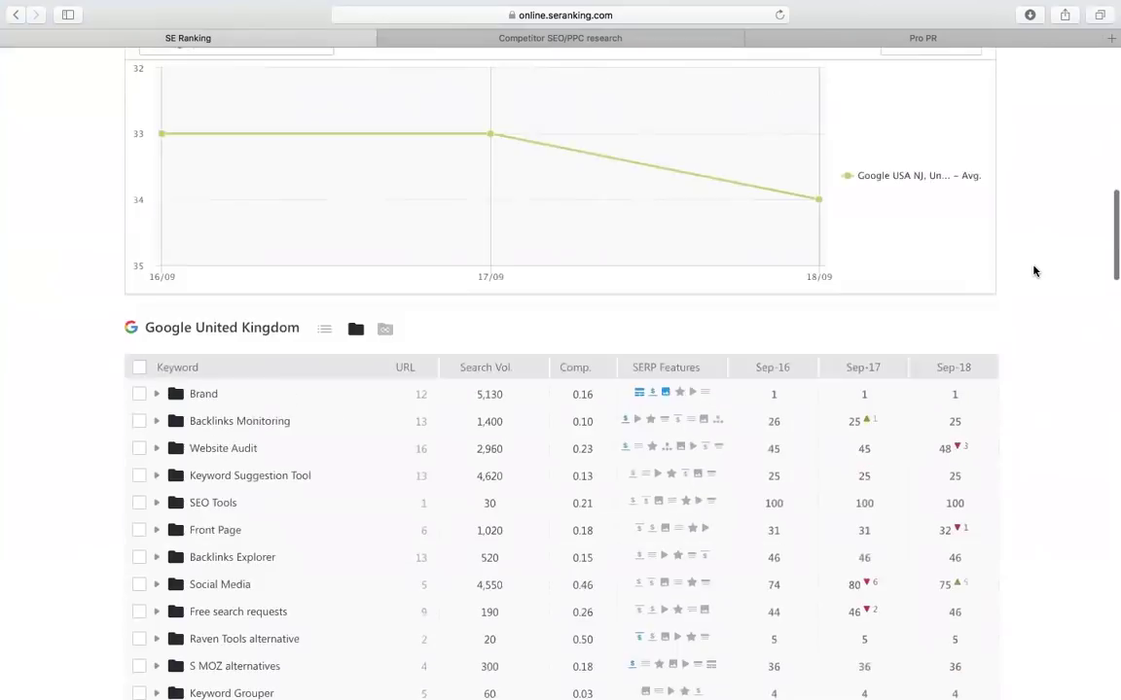
scroll(1033, 270, "up", 15)
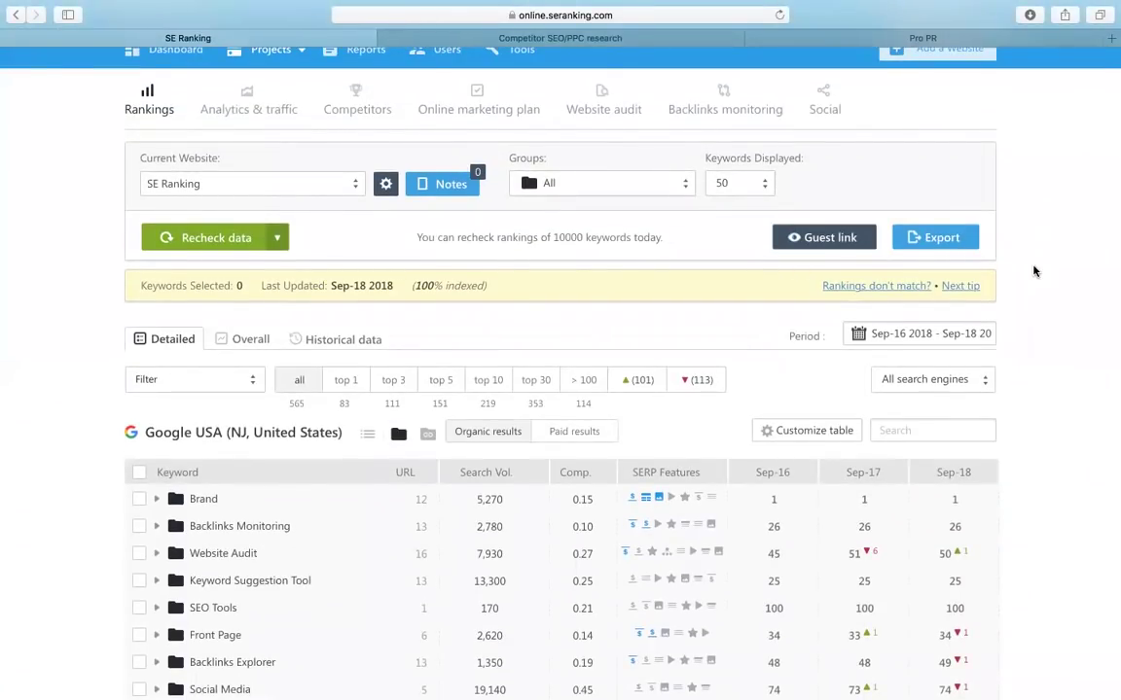
scroll(1076, 333, "down", 2)
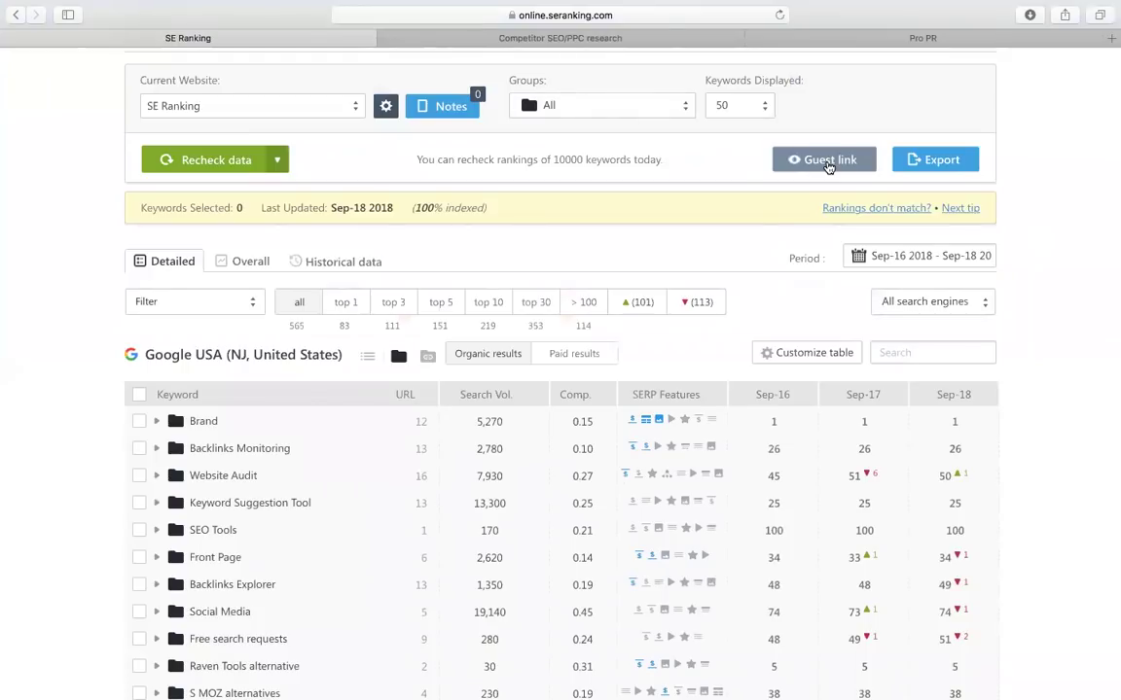
left_click(828, 161)
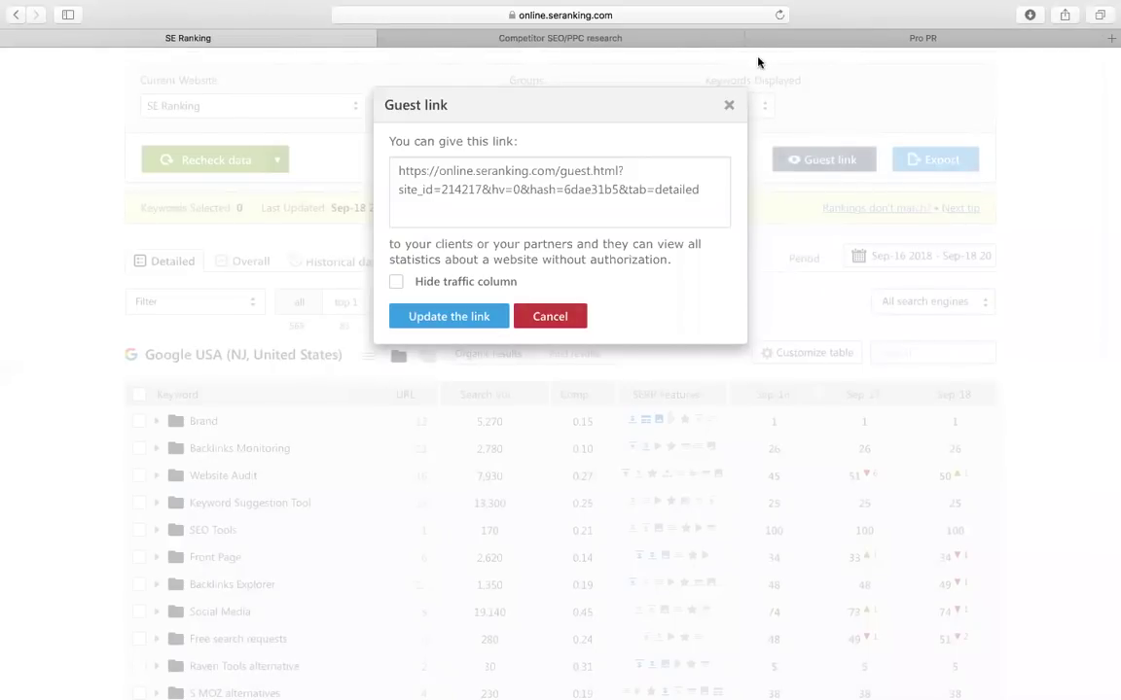
left_click(729, 106)
Step: Show the paid results for Google USA (NJ, United States), and return to the organic results
scroll(768, 303, "down", 2)
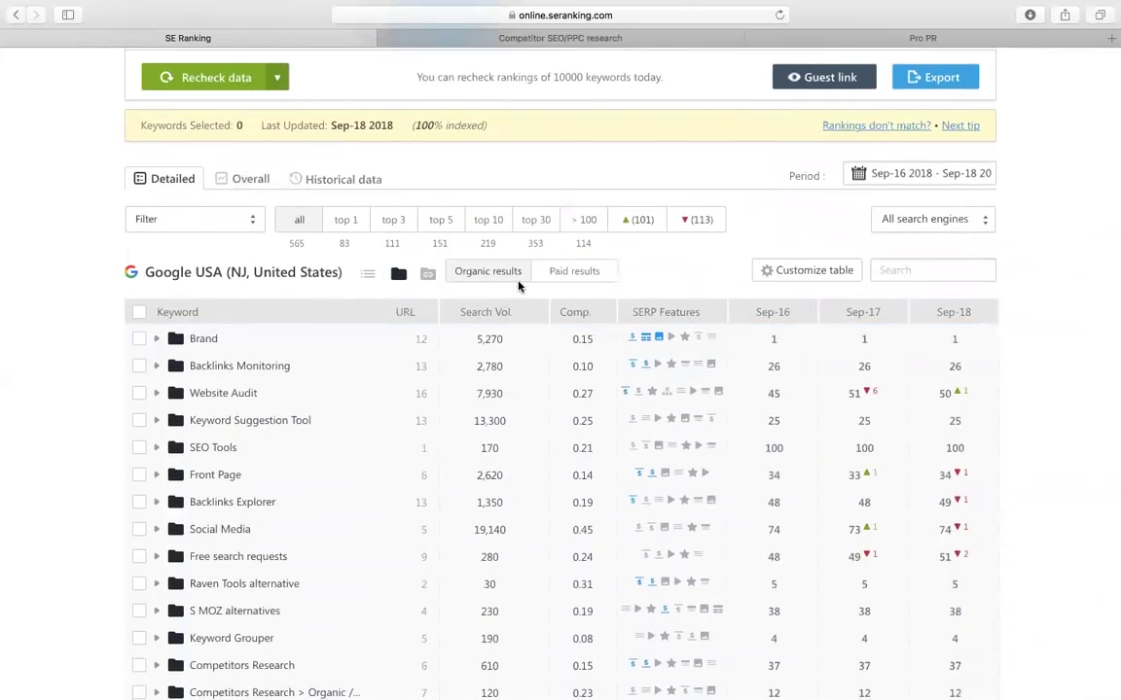
left_click(569, 273)
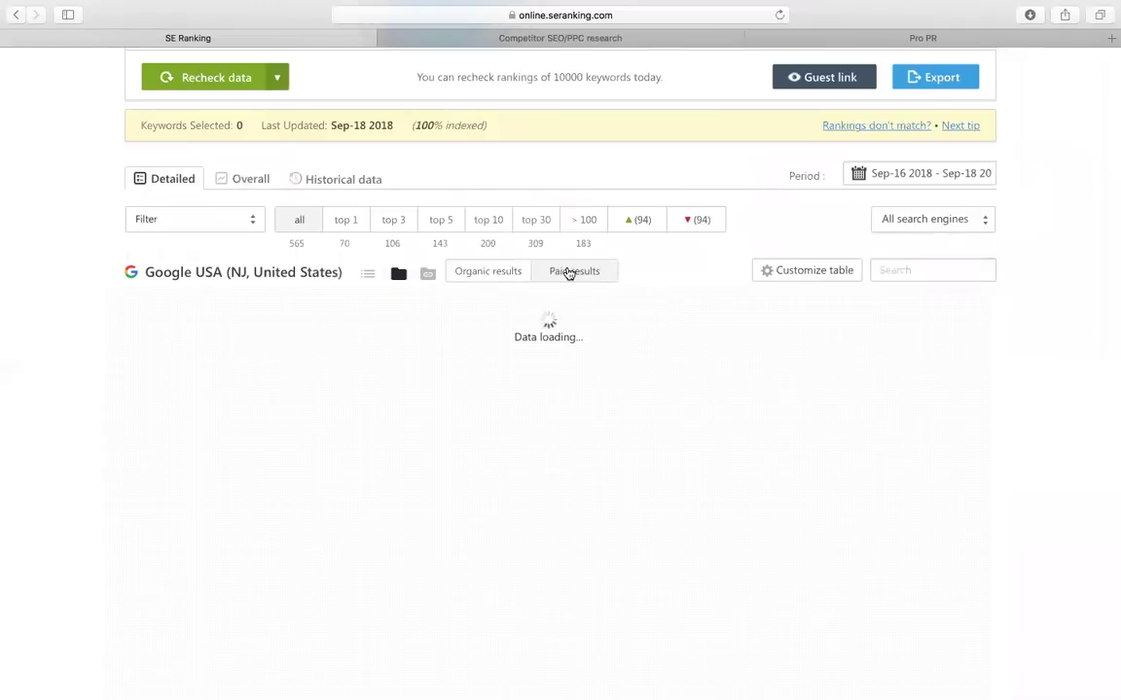
left_click(503, 281)
Step: Expand the Brand keyword group under Google USA and examine its keywords' search volumes, SERP features and daily positions
scroll(610, 380, "down", 1)
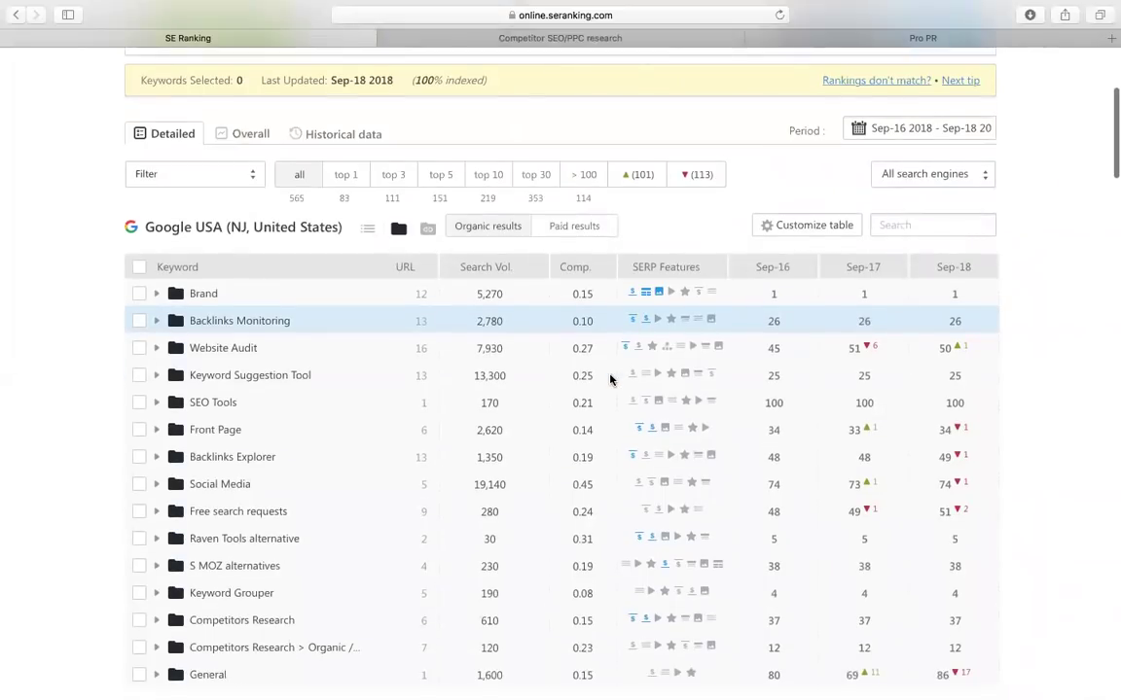
scroll(610, 379, "down", 1)
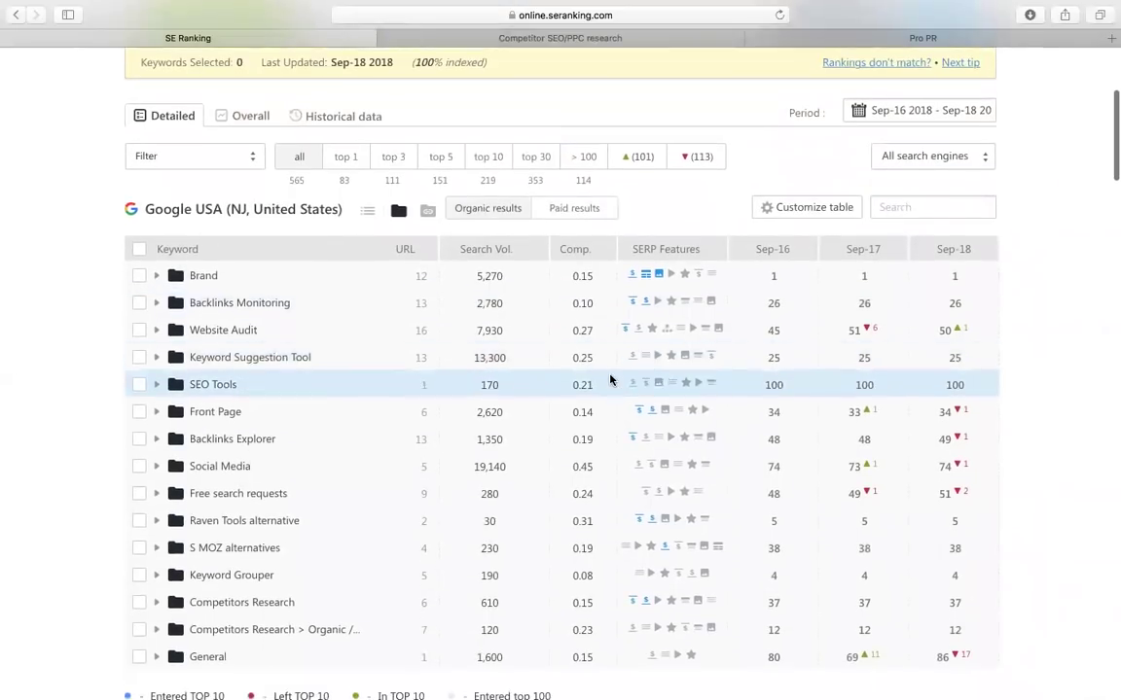
left_click(210, 279)
scroll(715, 469, "down", 1)
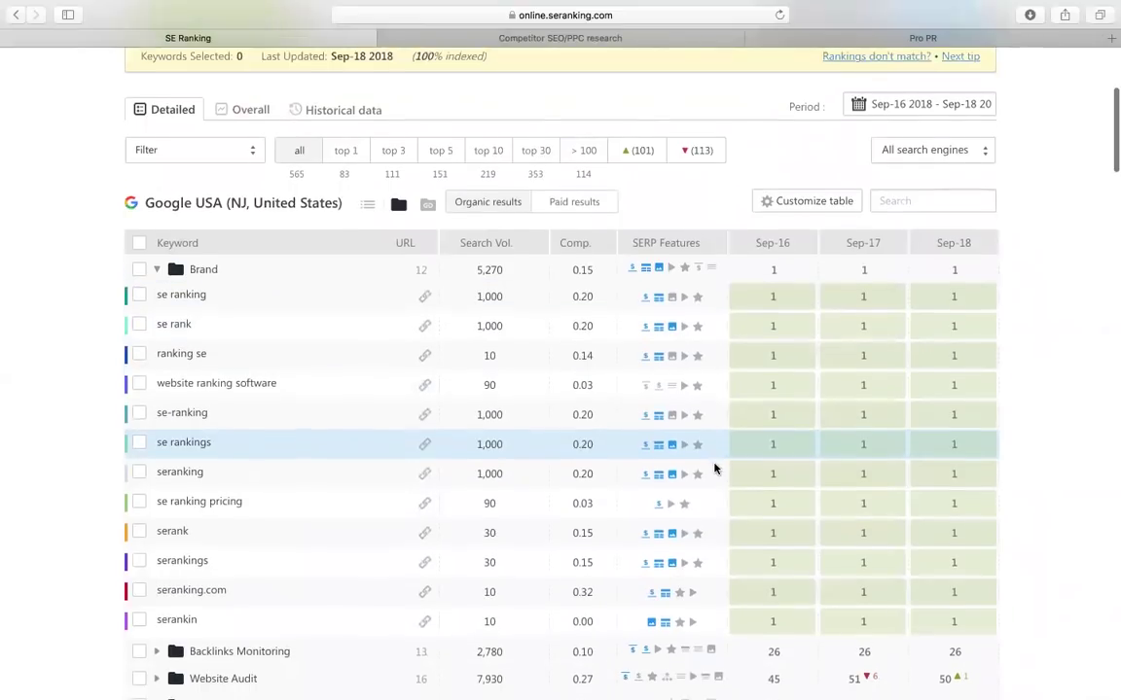
scroll(716, 469, "down", 4)
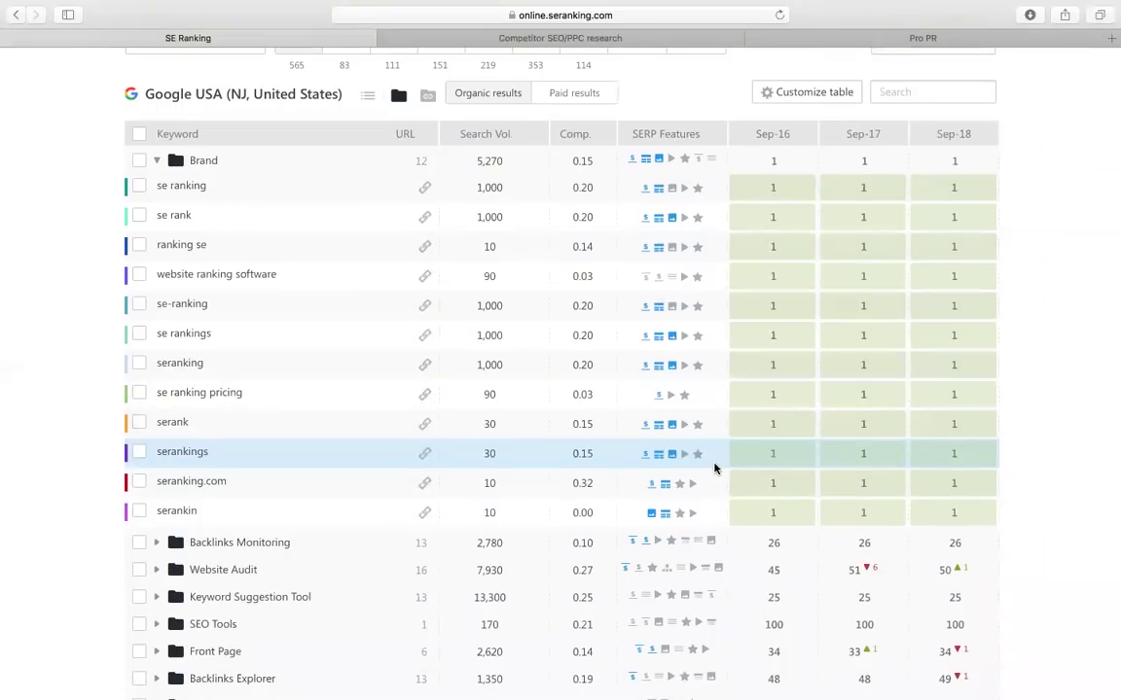
Step: View the cached copy of the search results for "se rankings" on Sep-18, and close the copy and the keyword's detailed information
left_click(951, 331)
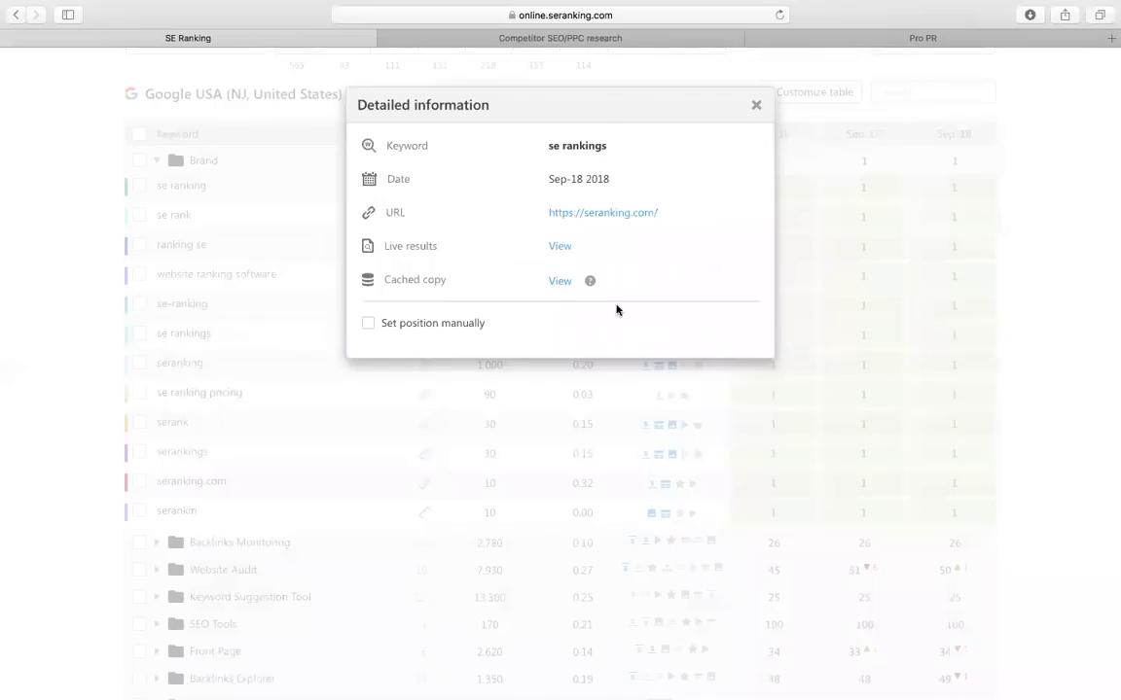
left_click(560, 282)
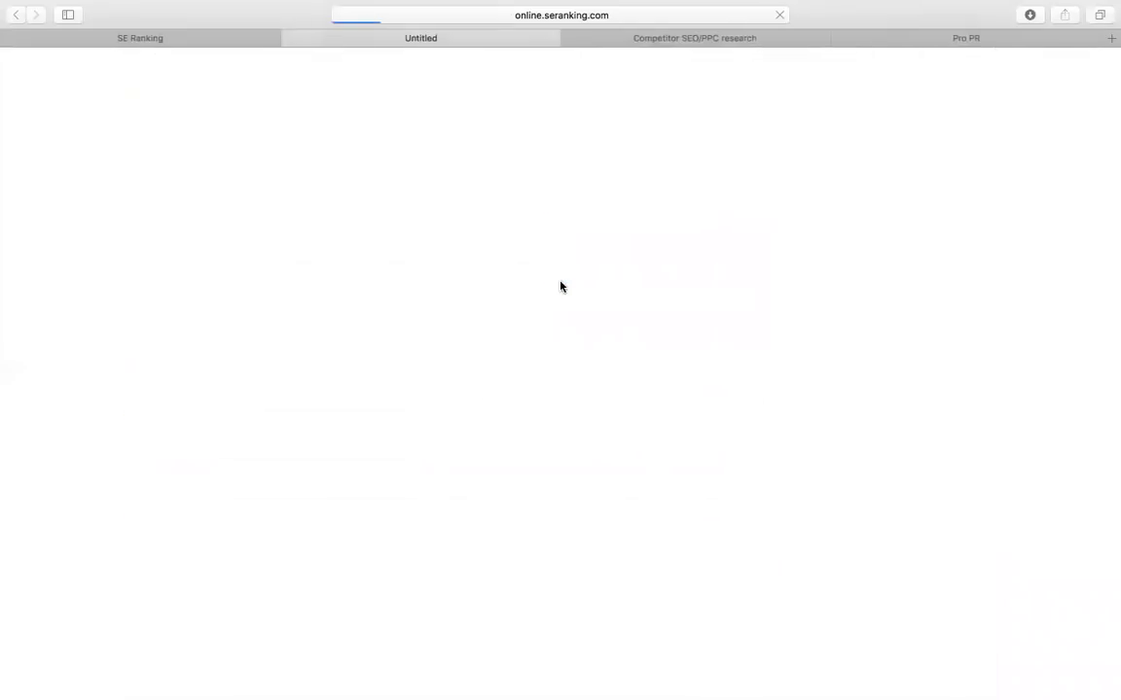
scroll(560, 286, "down", 3)
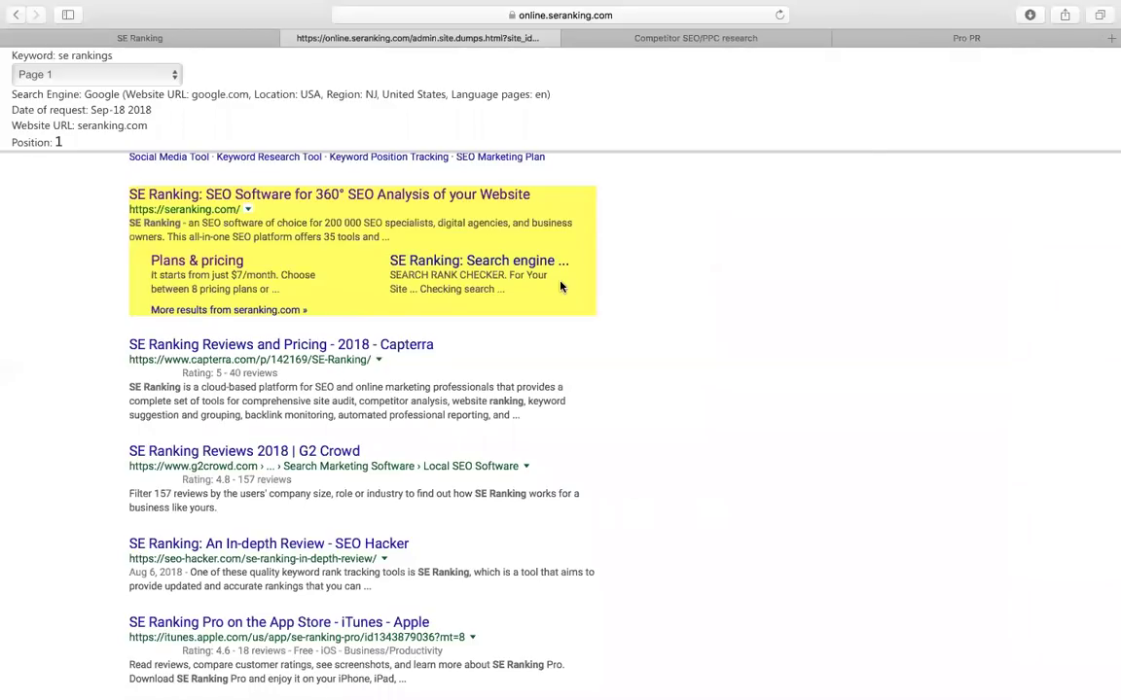
left_click(287, 37)
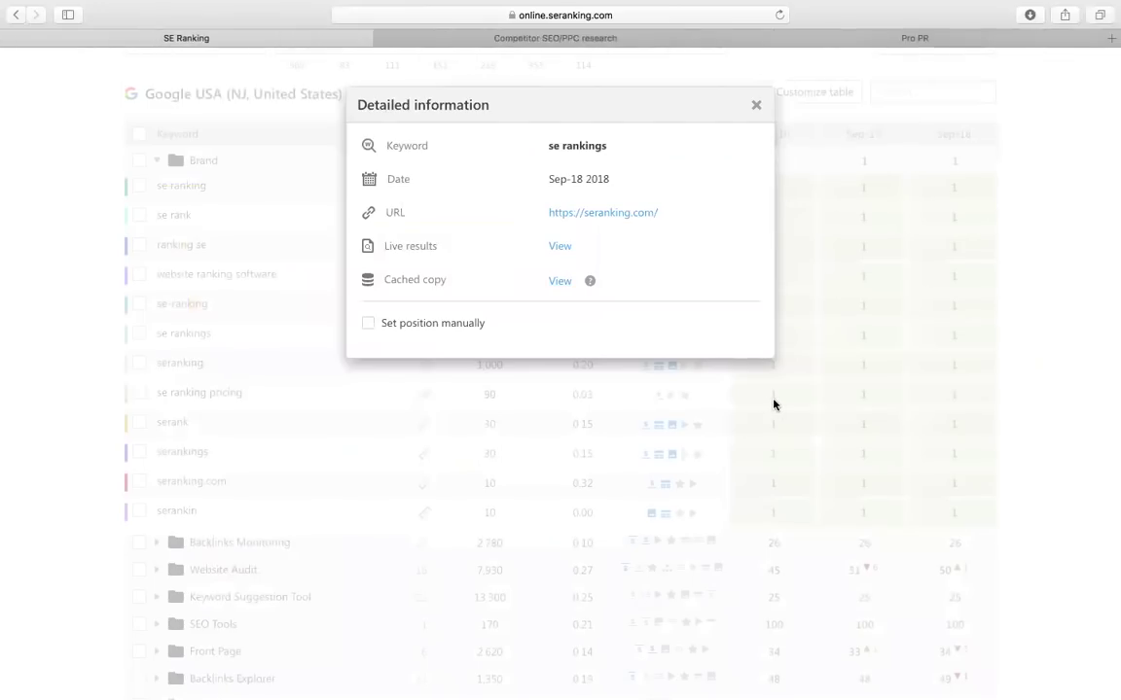
left_click(774, 403)
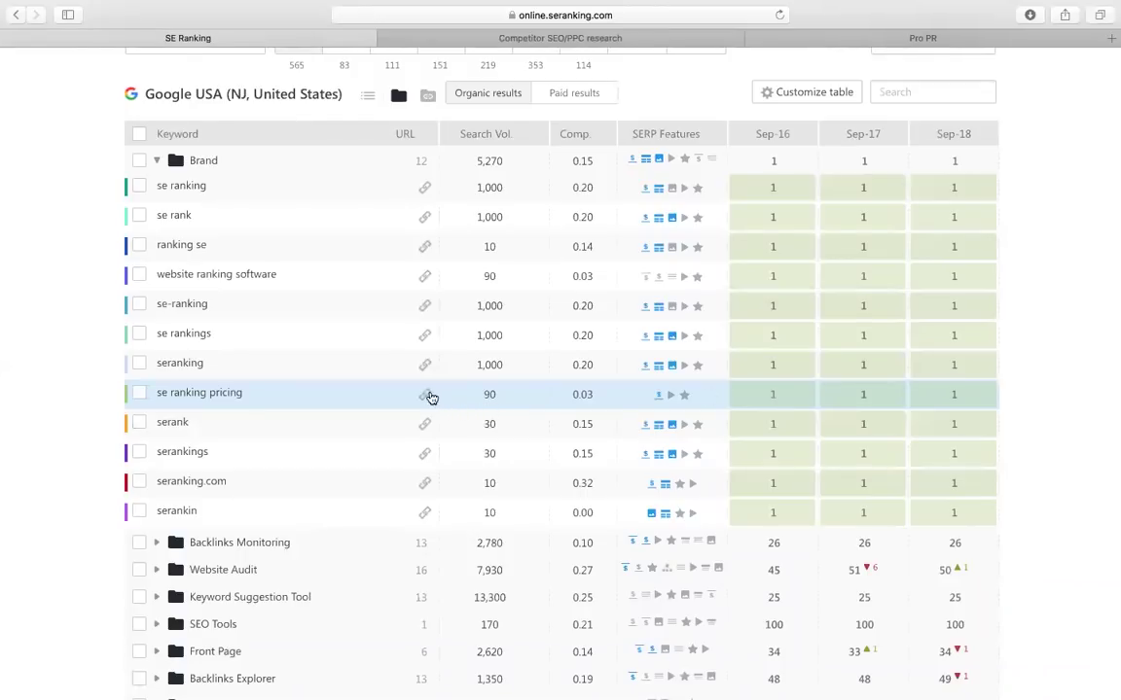
Step: Check the ranking URL of the keyword "se ranking pricing" and collapse the Brand group
mouse_move(425, 395)
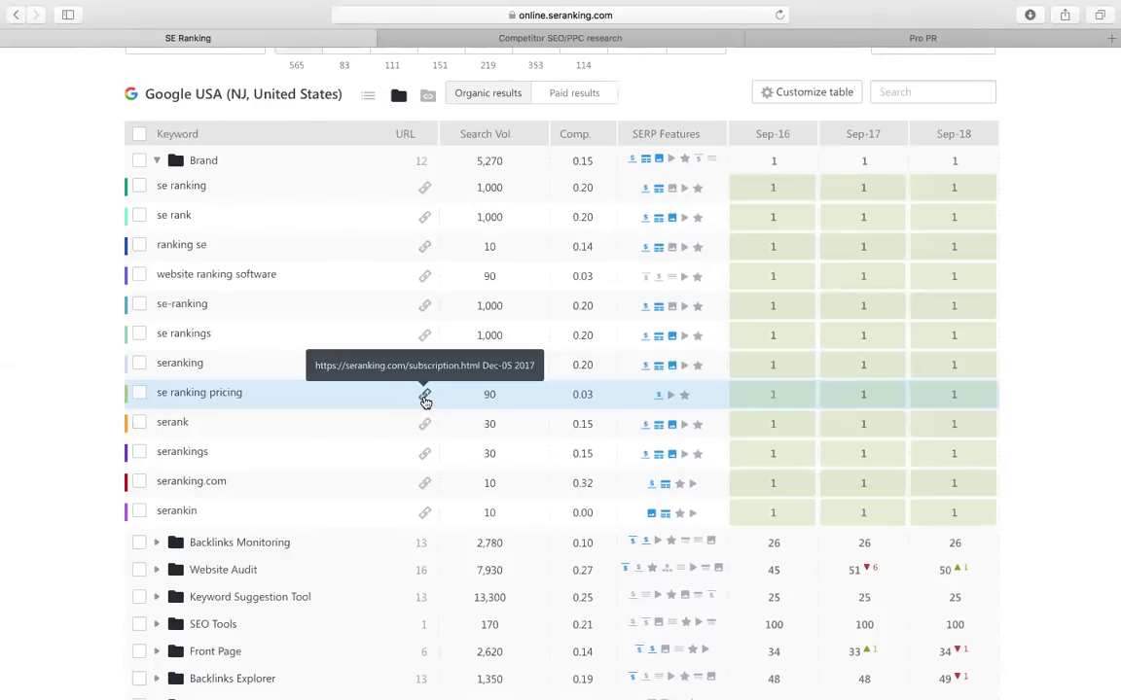
left_click(198, 160)
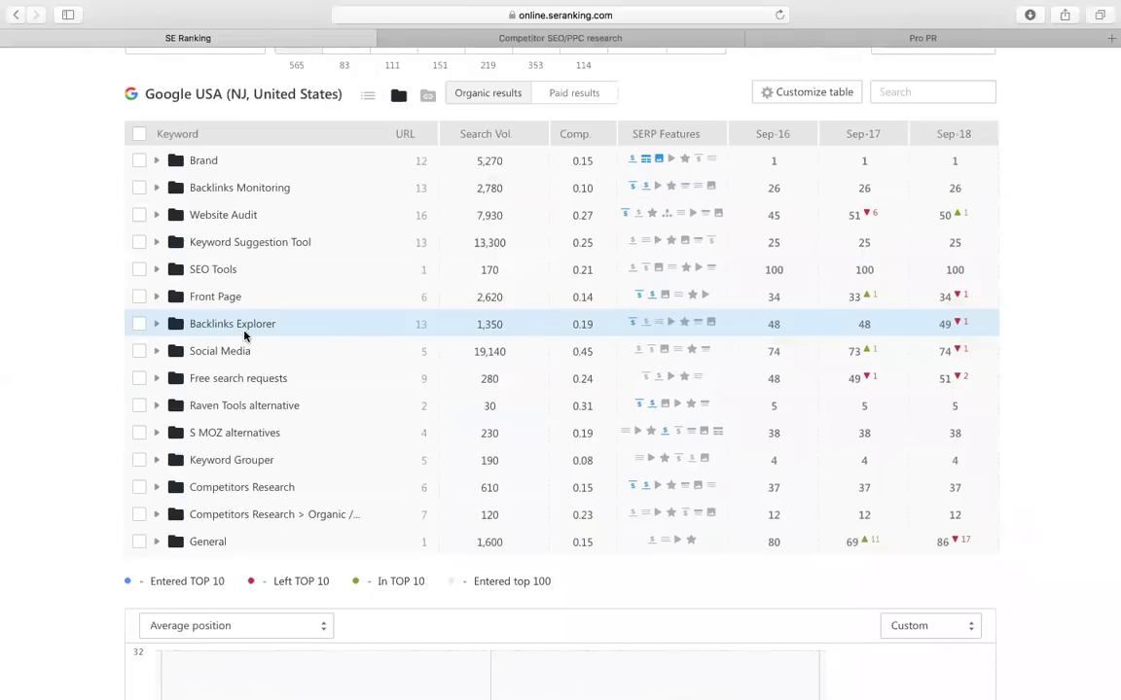
Step: Expand the Free search requests group, inspect the target URL of "online rank checker free", and close the dialog unchanged
left_click(244, 381)
scroll(476, 418, "down", 2)
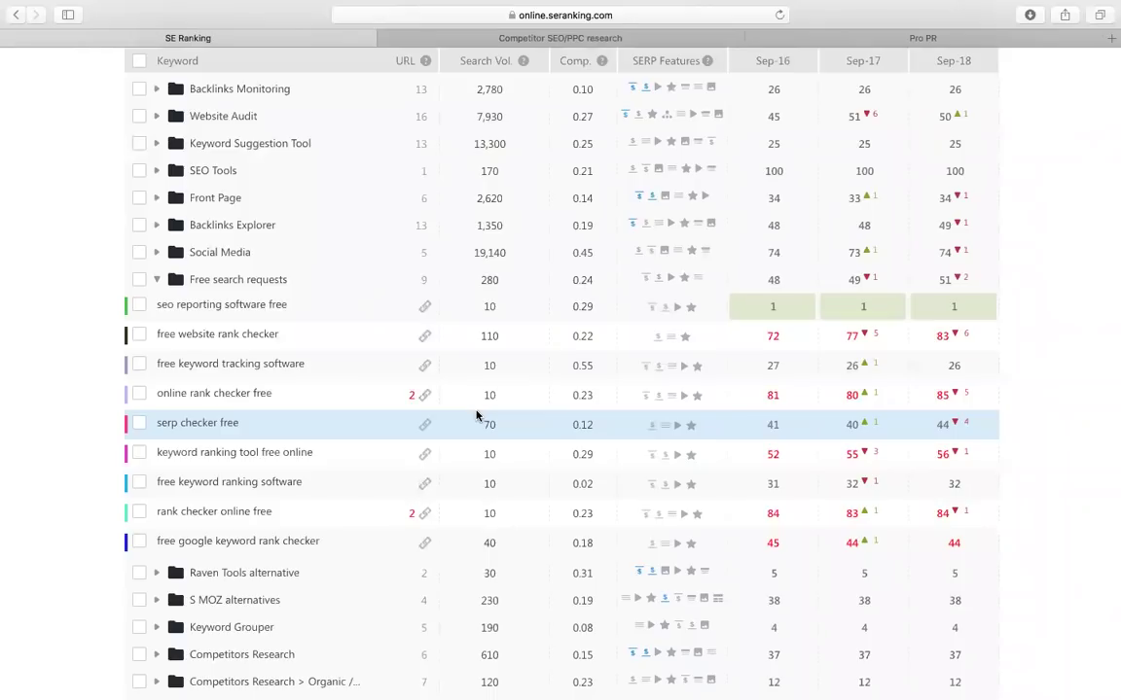
left_click(230, 395)
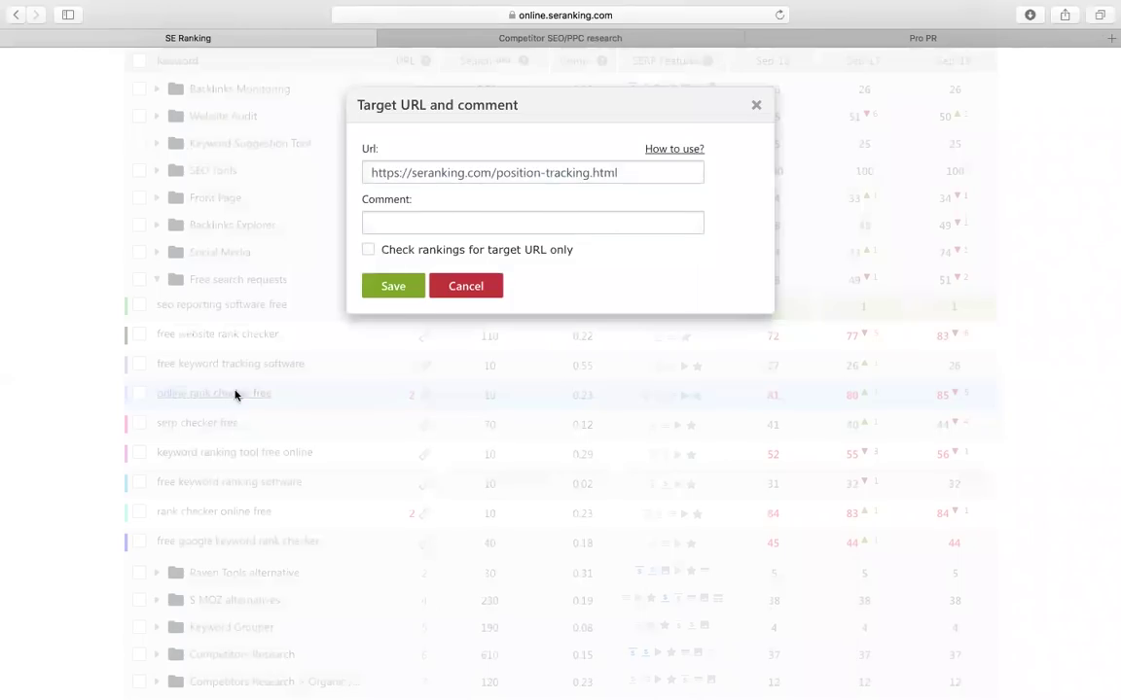
triple_click(577, 173)
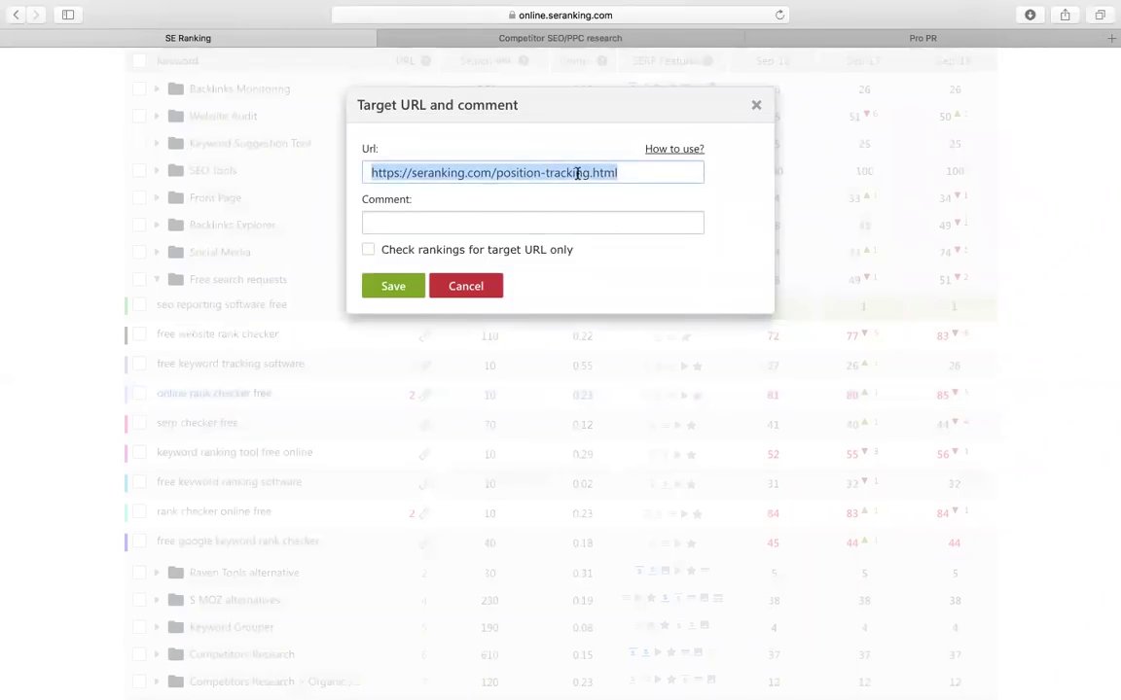
left_click(757, 107)
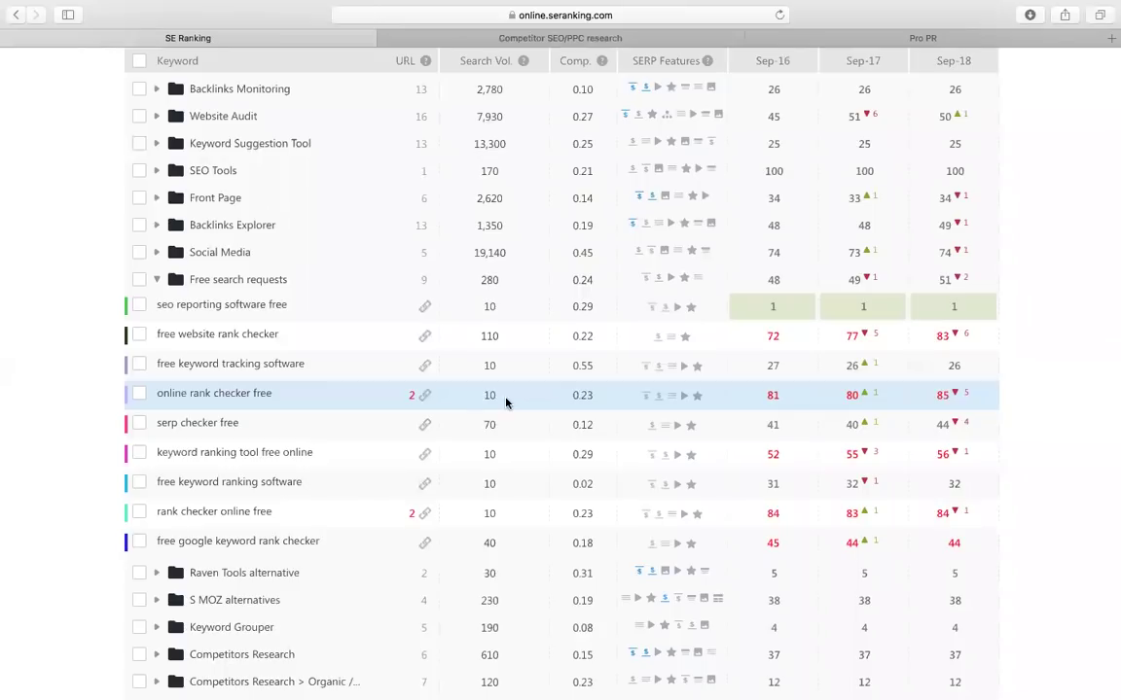
Step: Check the URL indicator of "online rank checker free" and collapse the Free search requests group
mouse_move(419, 397)
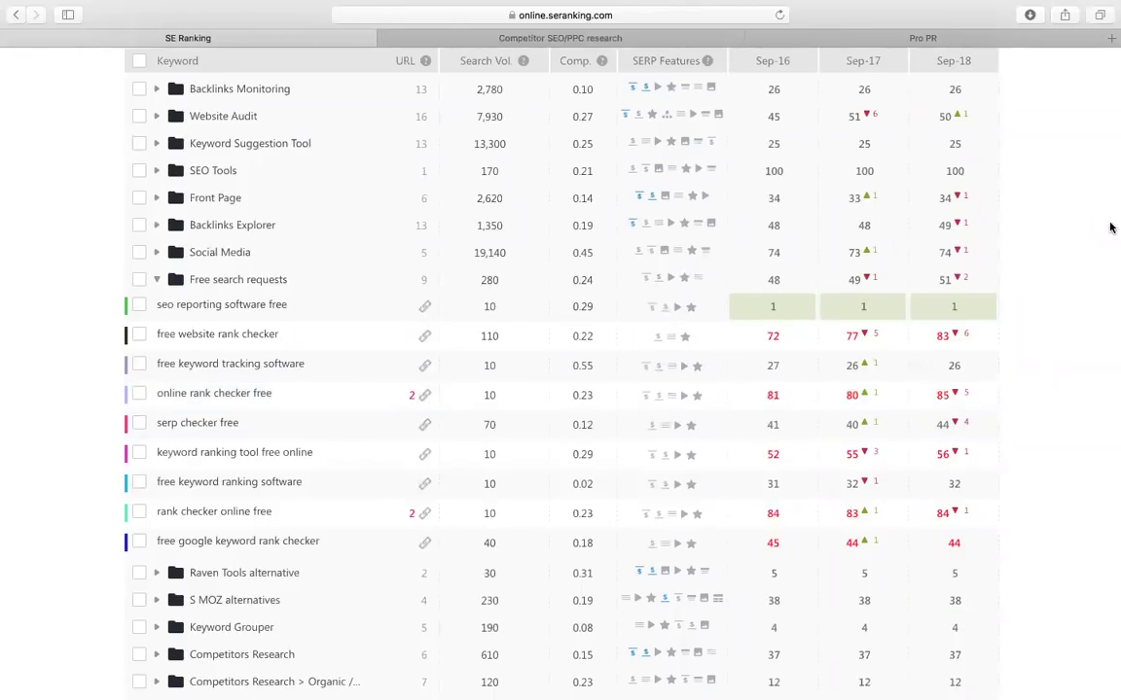
scroll(1019, 218, "up", 1)
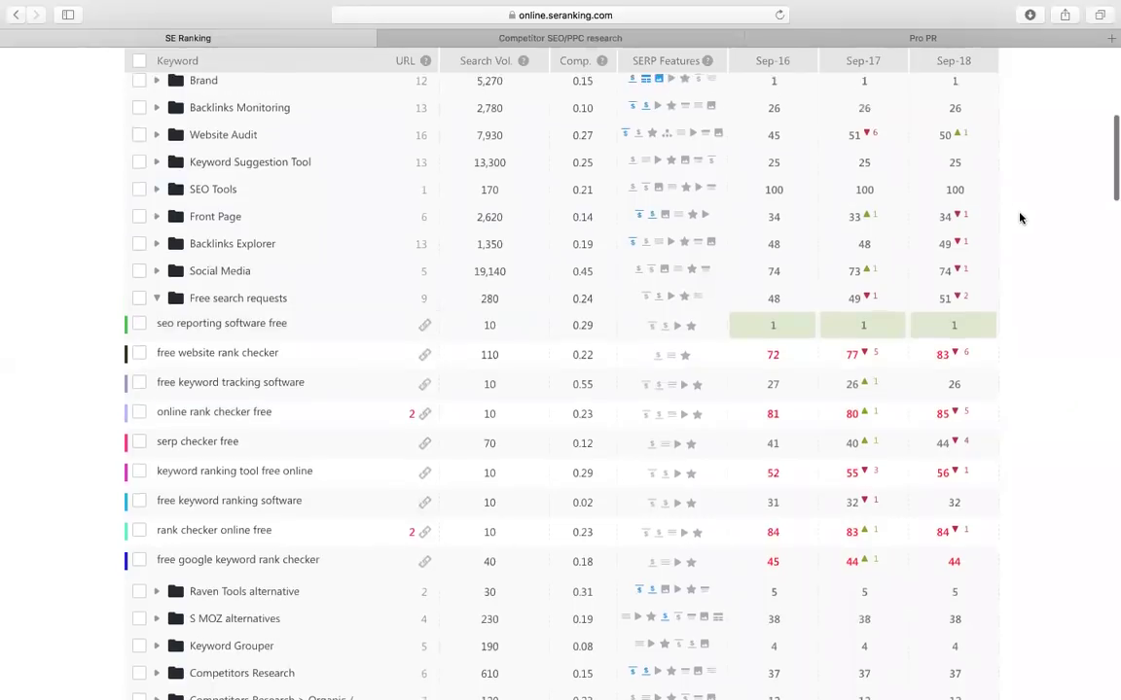
scroll(1020, 218, "up", 5)
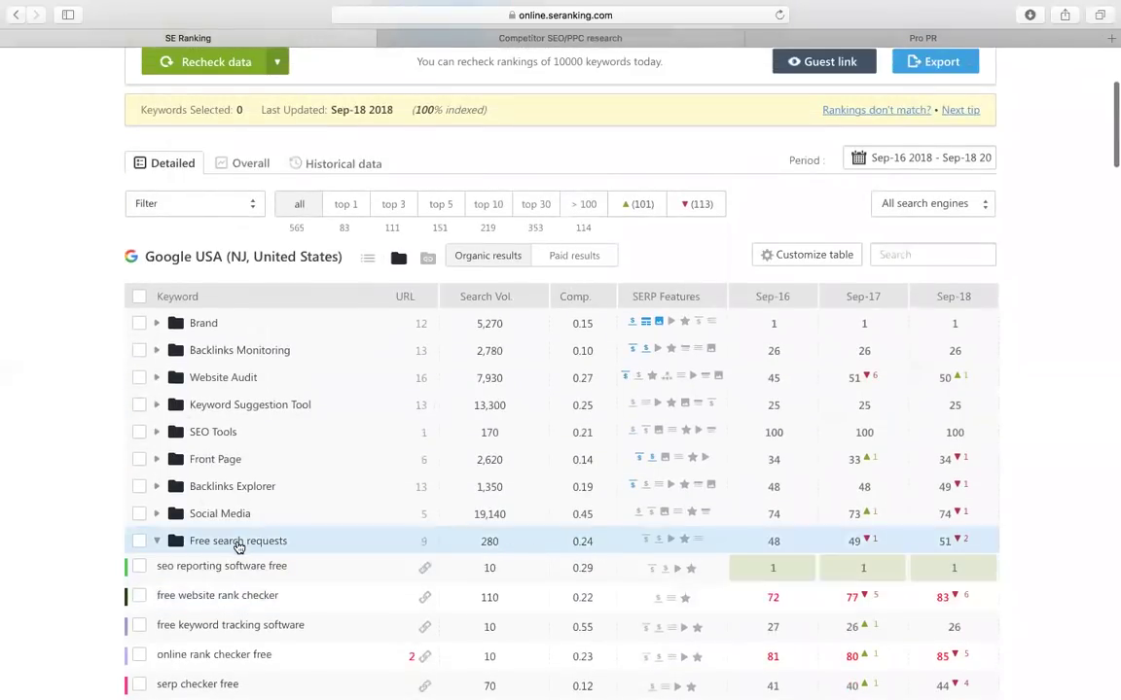
left_click(238, 546)
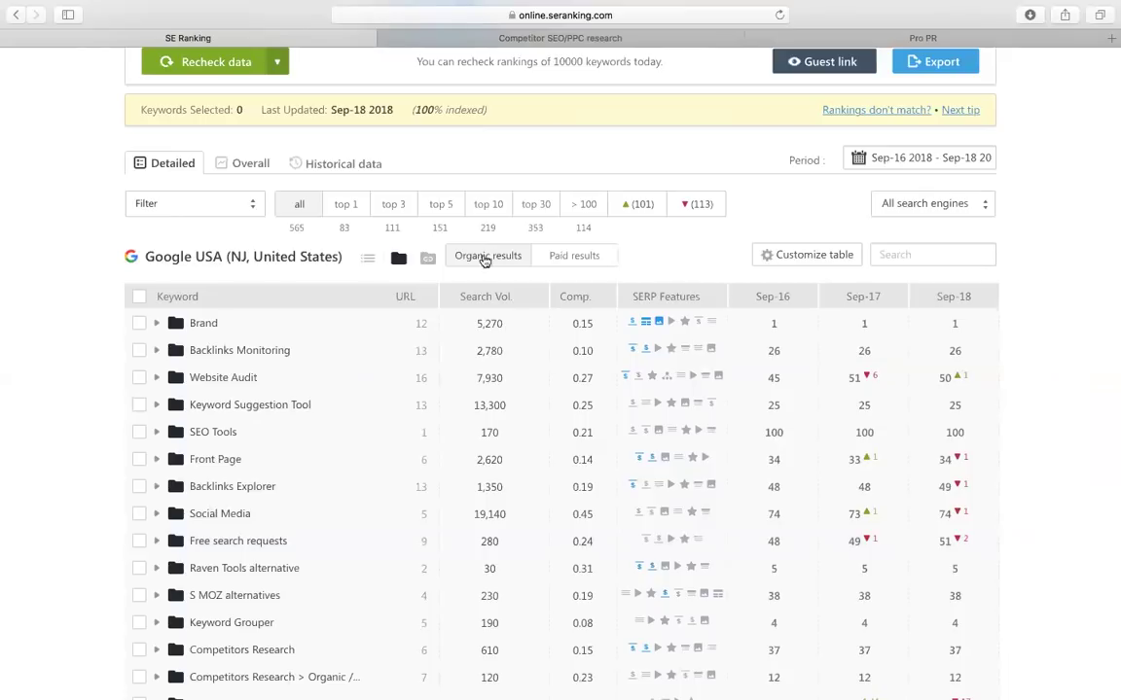
Step: Group the Google USA rankings by URL, and expand and collapse /backlink-checker.html to inspect its keywords
left_click(429, 261)
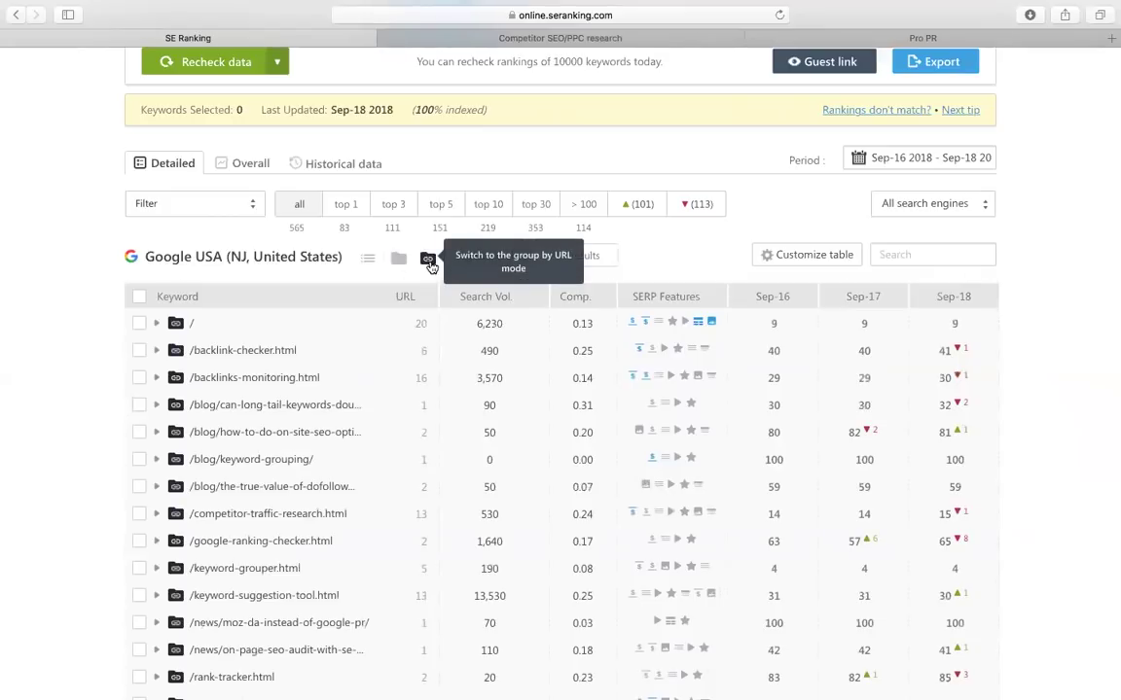
left_click(225, 360)
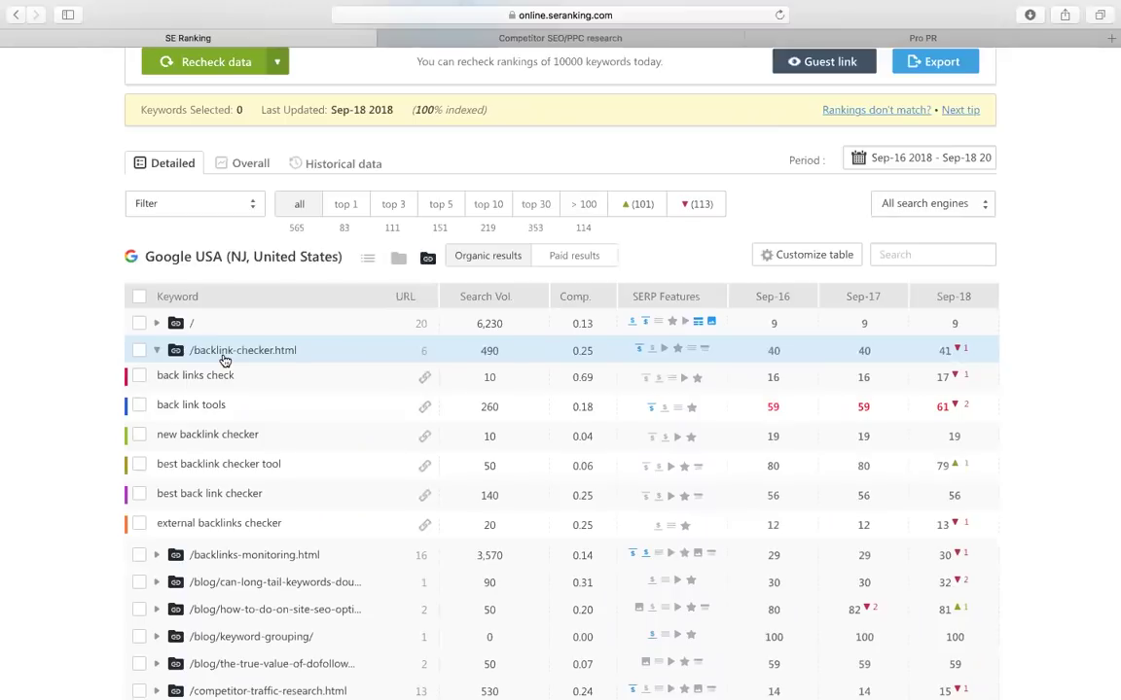
left_click(225, 360)
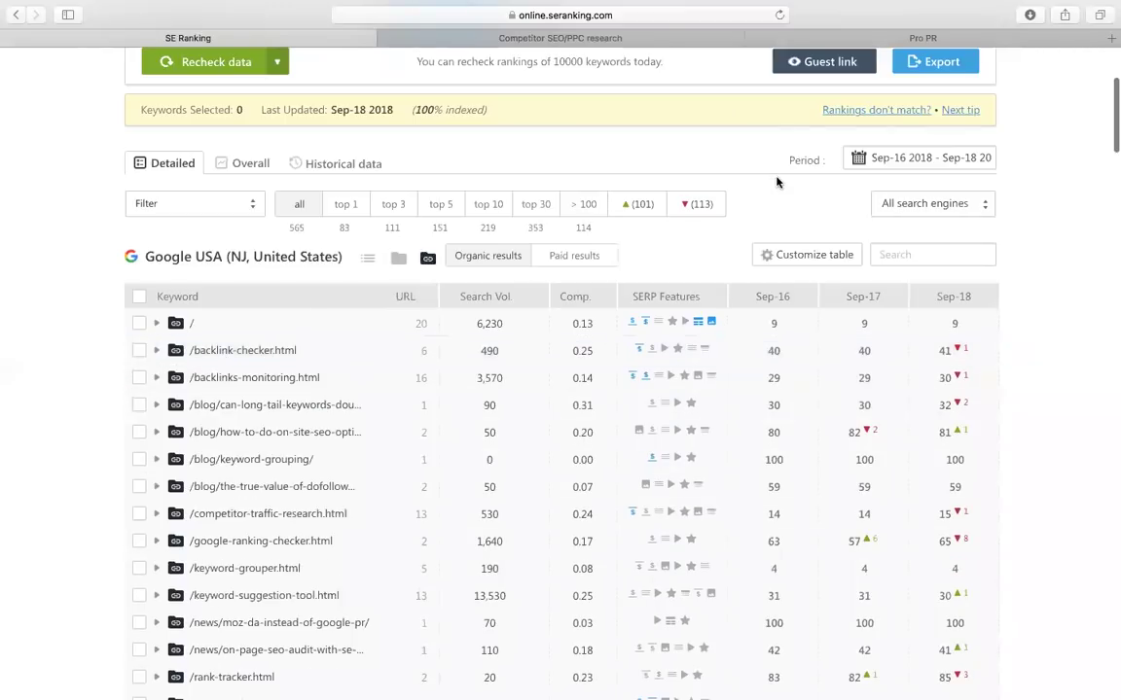
Step: Open the project's Analytics & traffic overview, dismiss the missing-keywords notice and view the position distribution charts
scroll(777, 182, "up", 3)
scroll(778, 182, "up", 2)
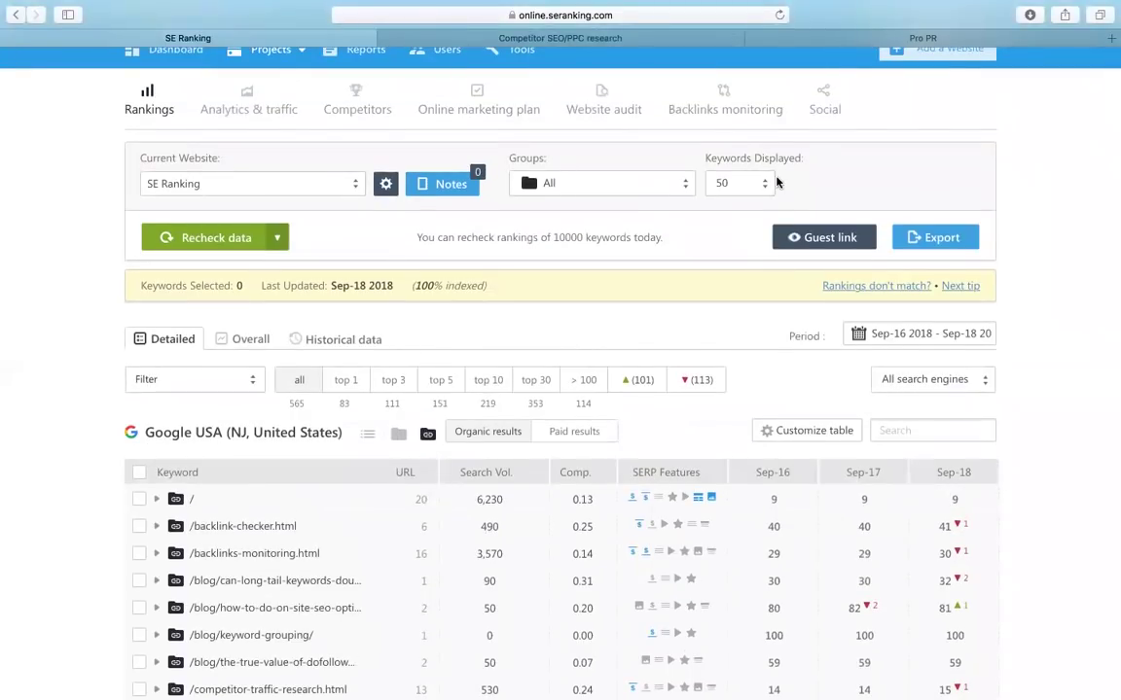
scroll(777, 182, "up", 1)
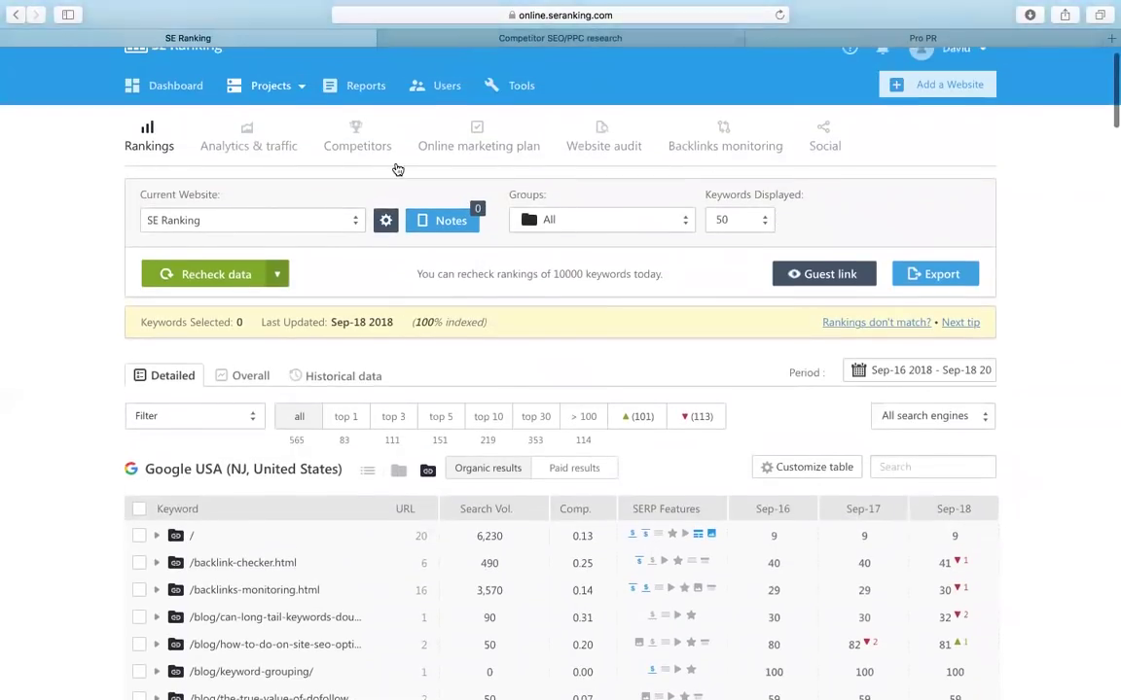
left_click(233, 150)
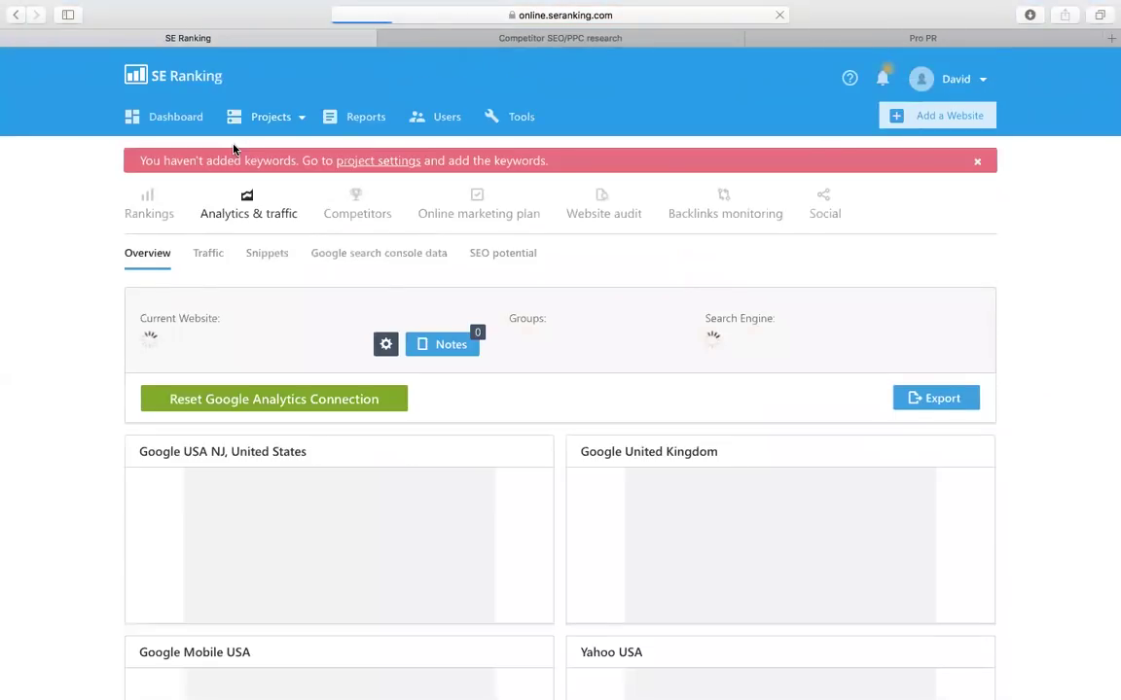
left_click(978, 163)
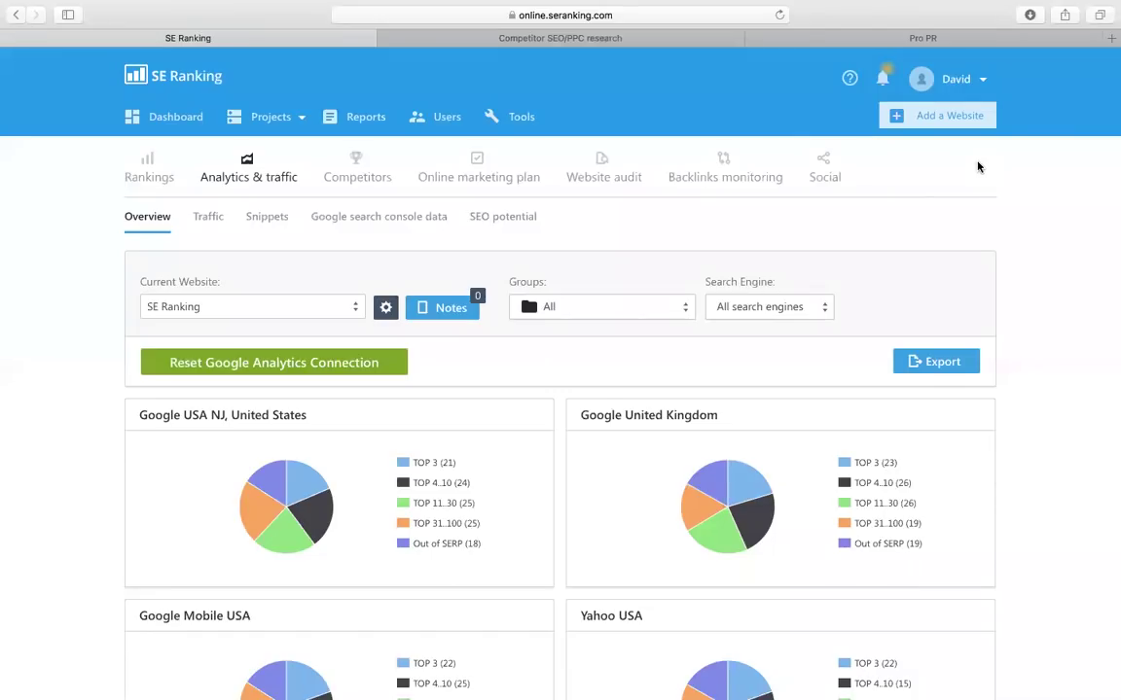
Step: Open the project's search result snippets and show the snippet for the keyword "seranking"
left_click(275, 223)
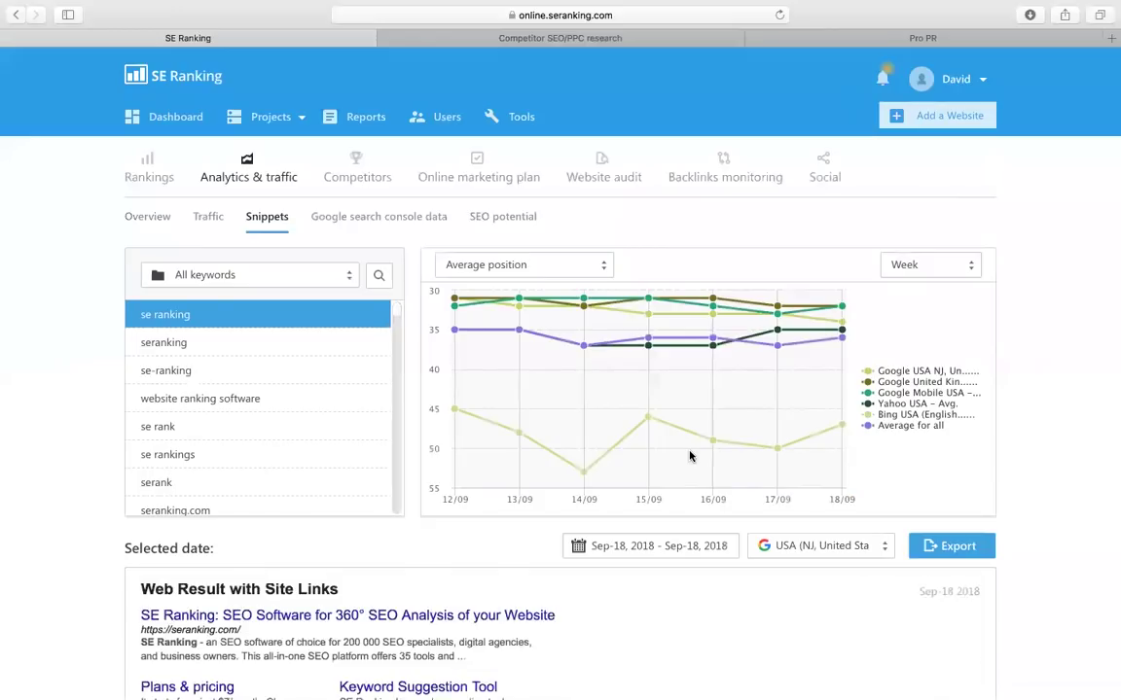
scroll(690, 456, "down", 1)
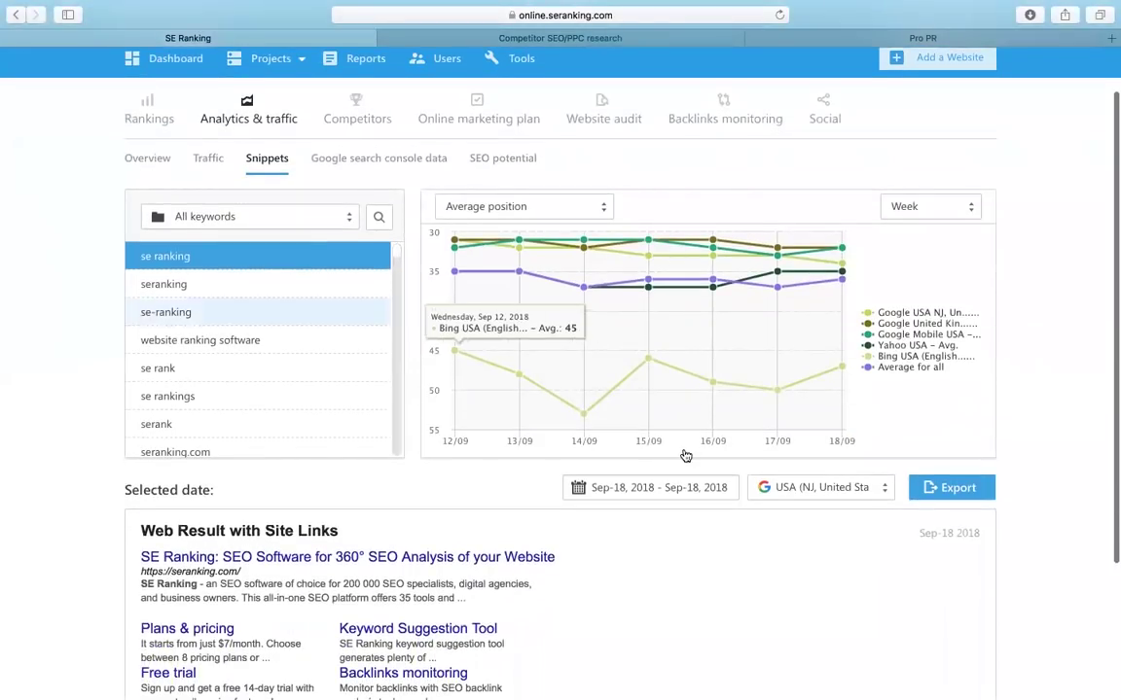
left_click(251, 290)
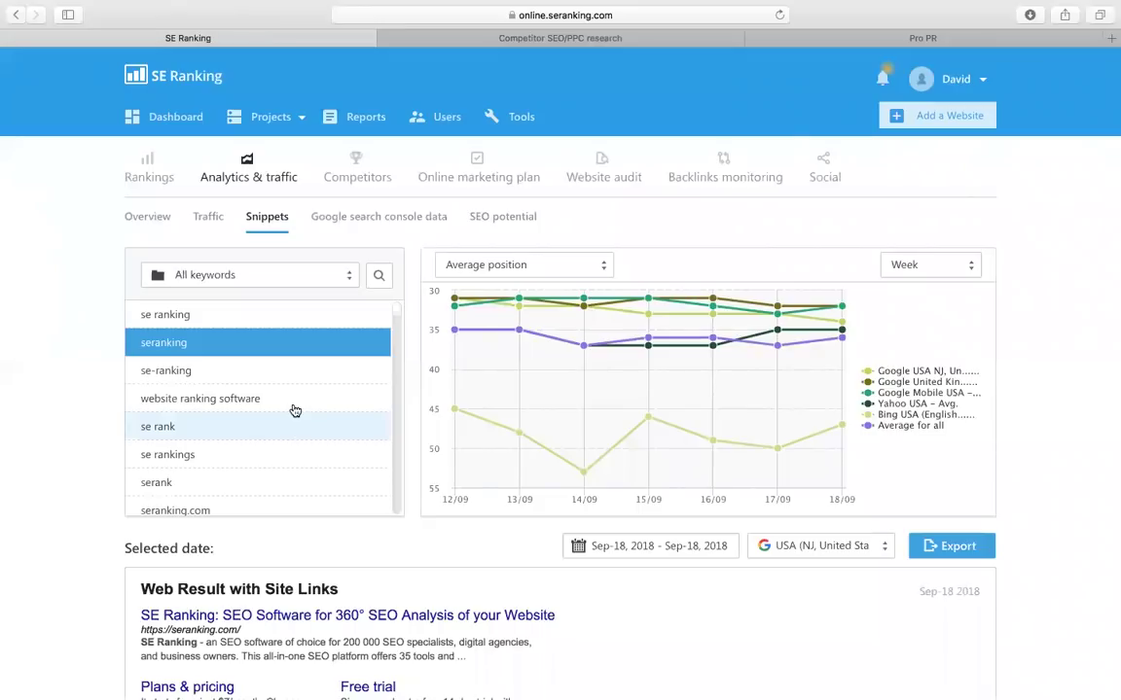
Step: Show the snippet for the keyword "website ranking software", and open the Google search console data to view its search queries
left_click(294, 410)
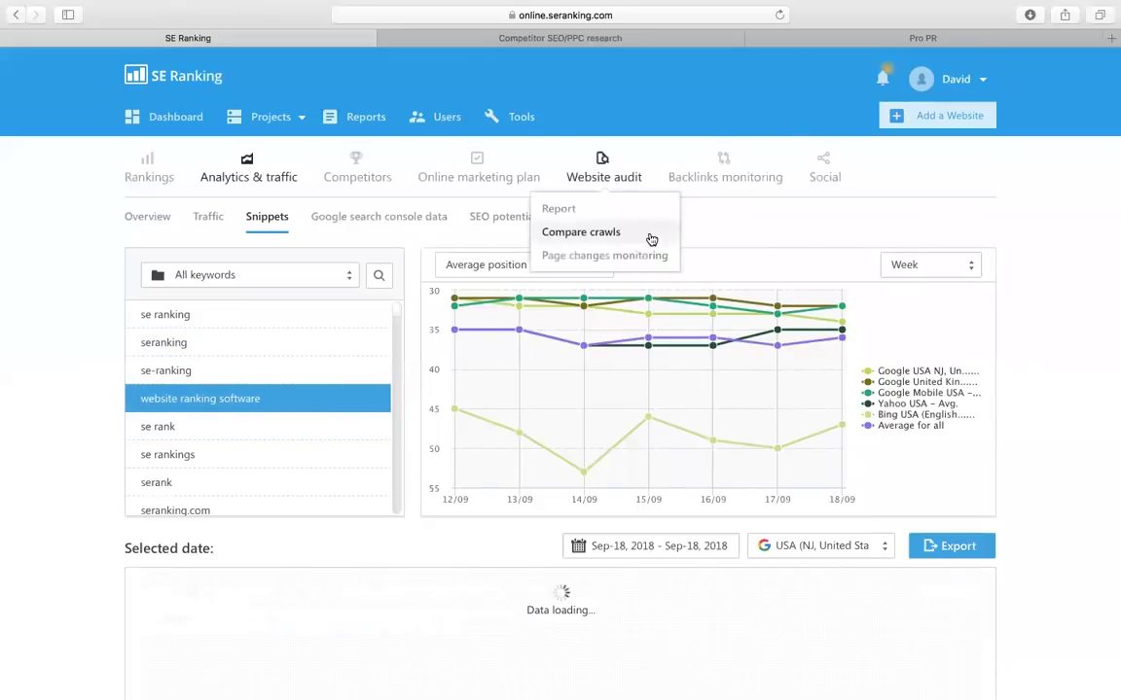
left_click(387, 230)
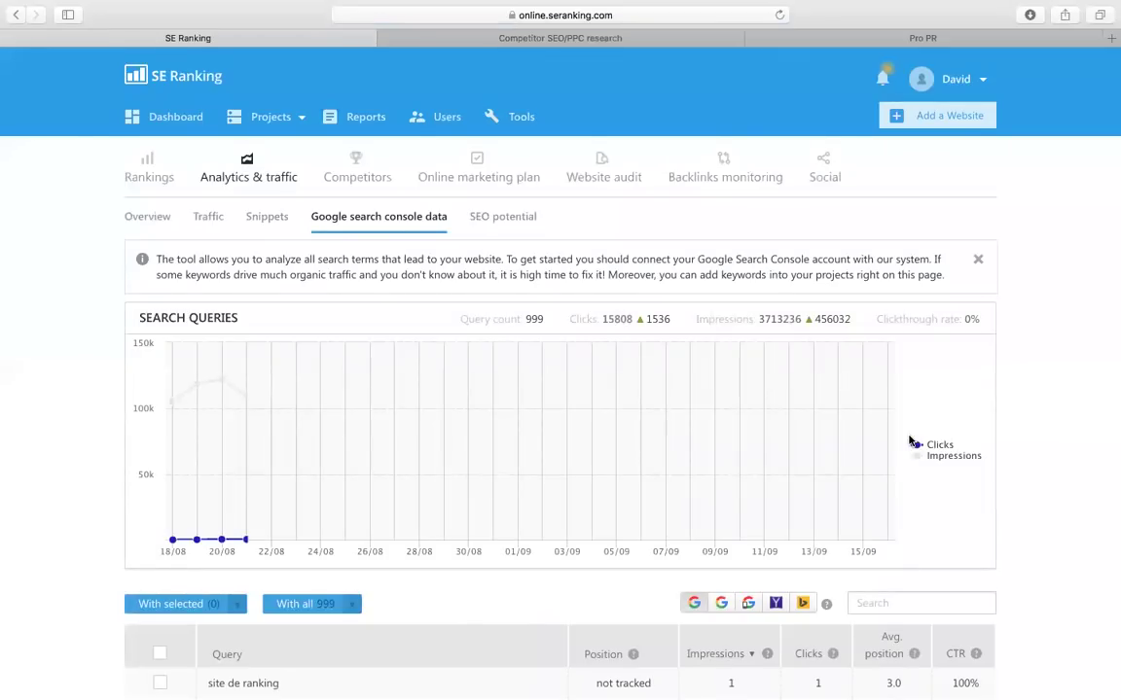
scroll(909, 442, "down", 5)
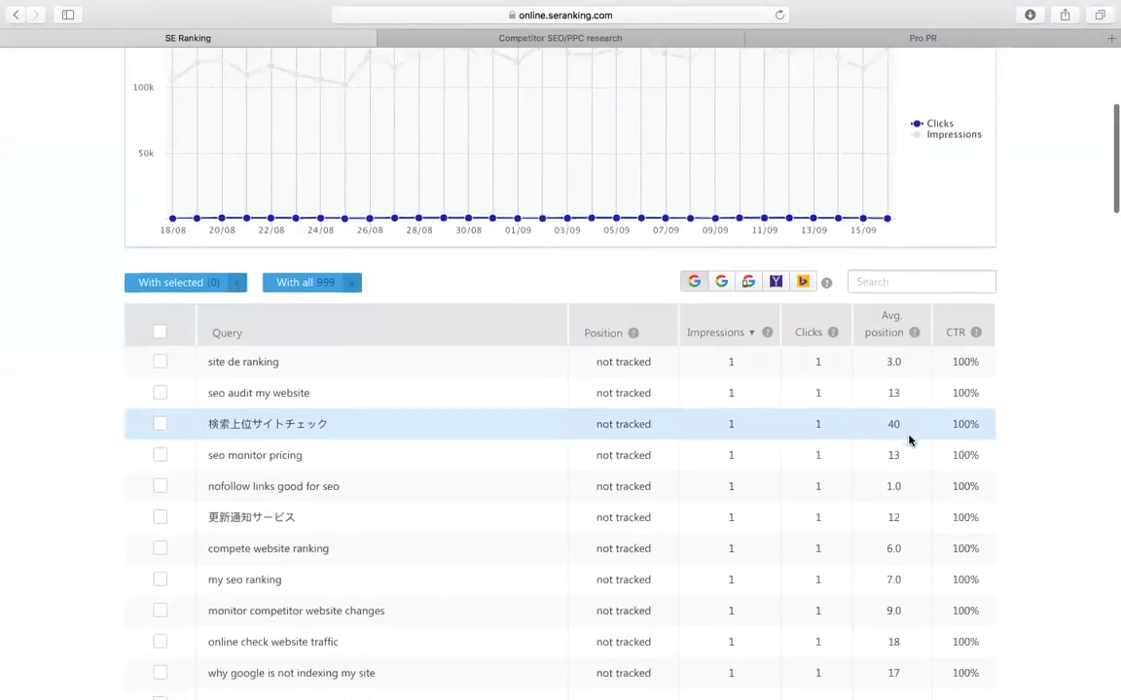
scroll(909, 441, "down", 1)
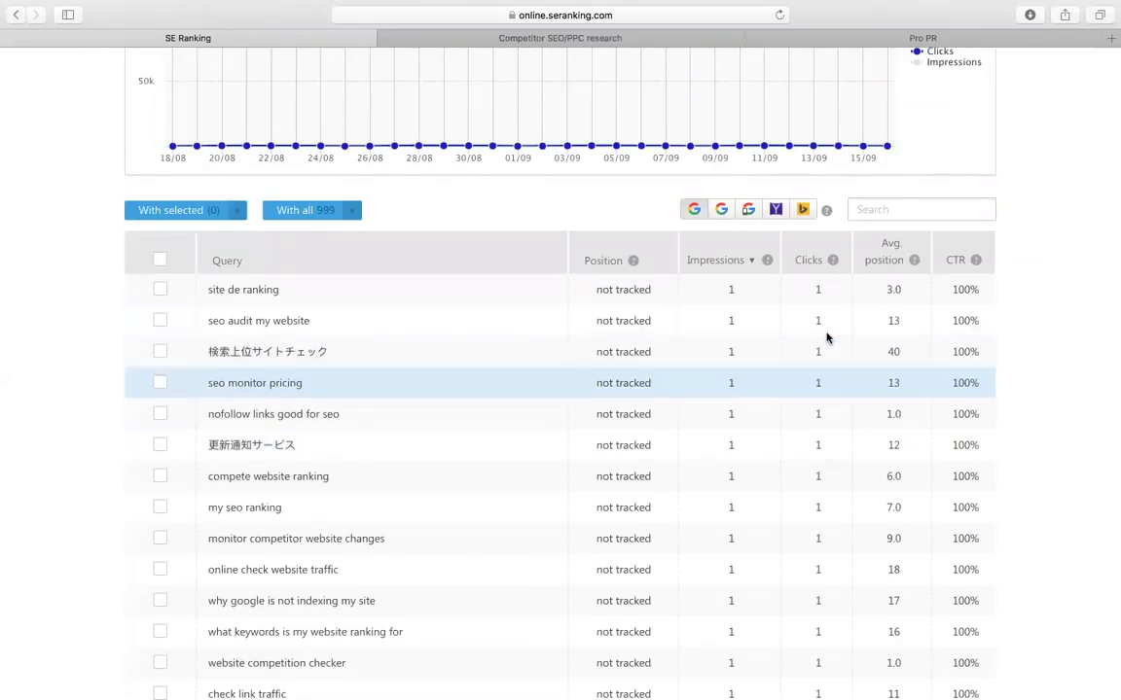
Step: Select the queries "site de ranking", "seo audit my website" and "検索上位サイトチェック", and check the keyword groups for adding them to the project without adding them
left_click(160, 289)
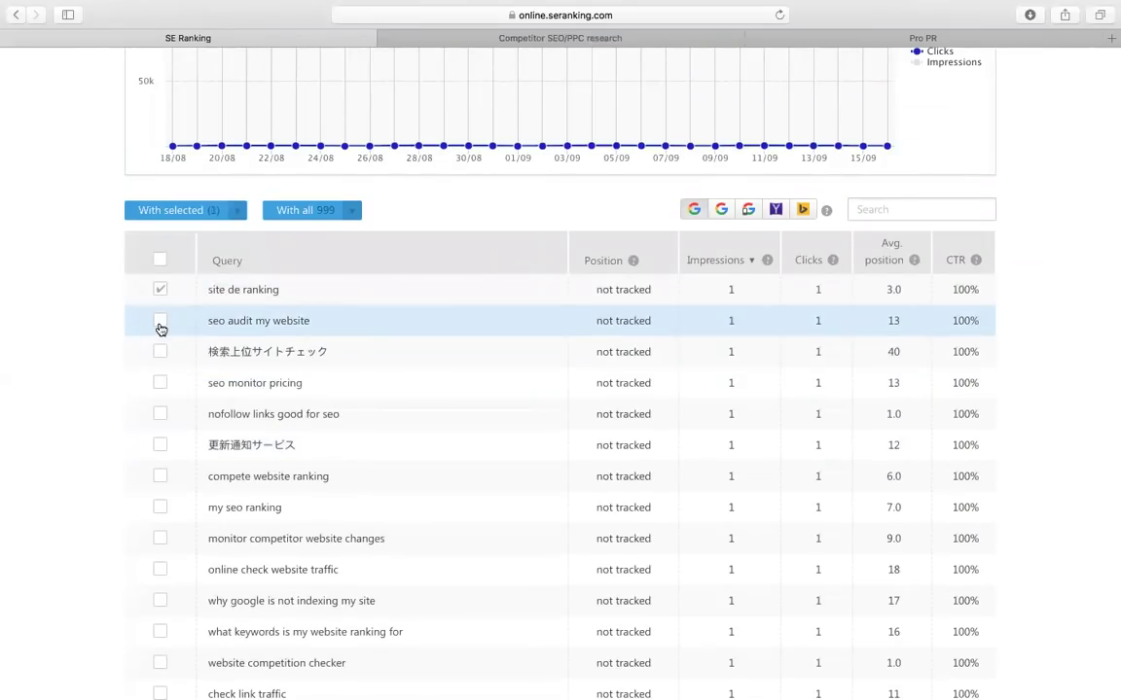
left_click(160, 320)
left_click(160, 352)
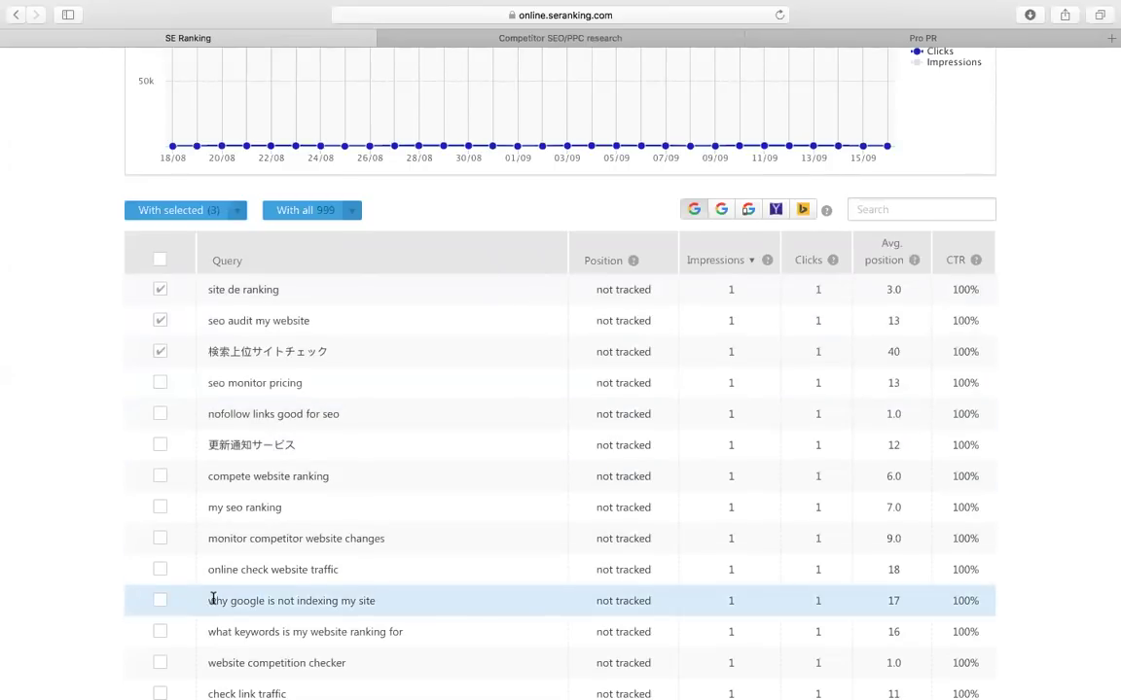
left_click(236, 212)
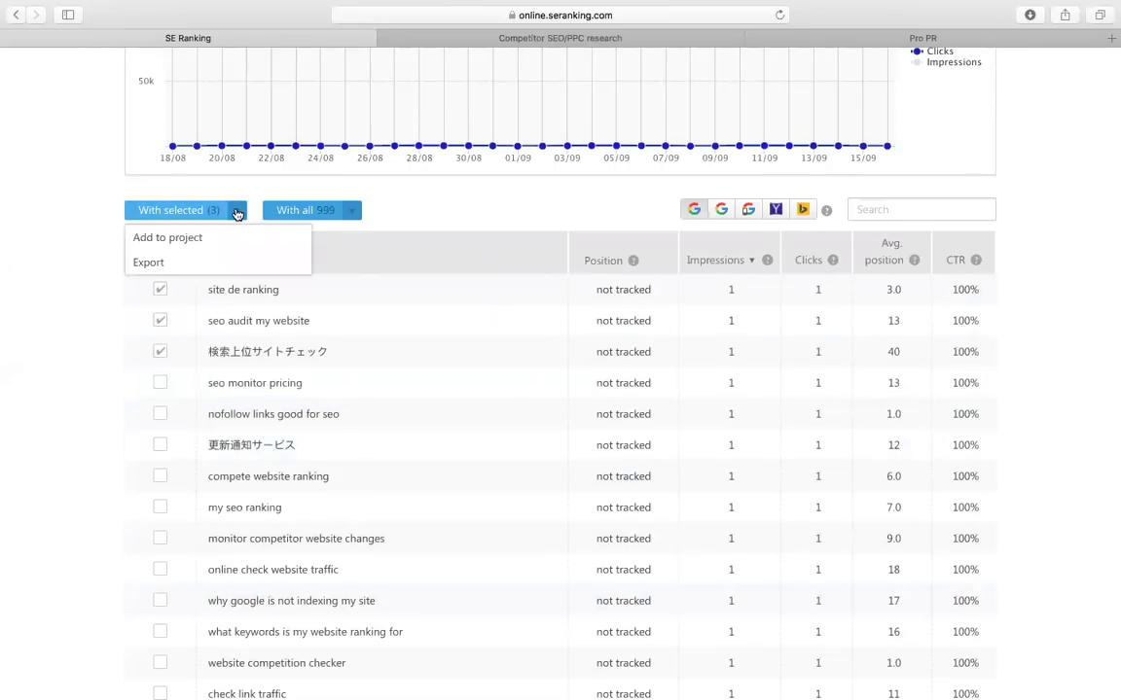
left_click(217, 242)
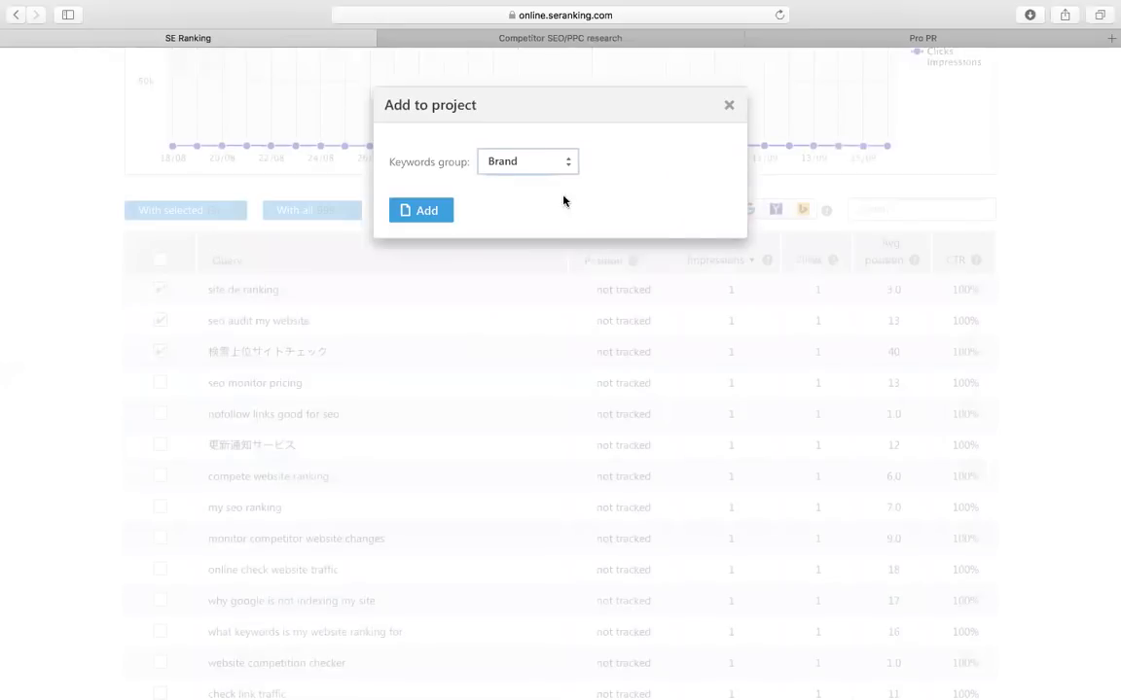
left_click(539, 163)
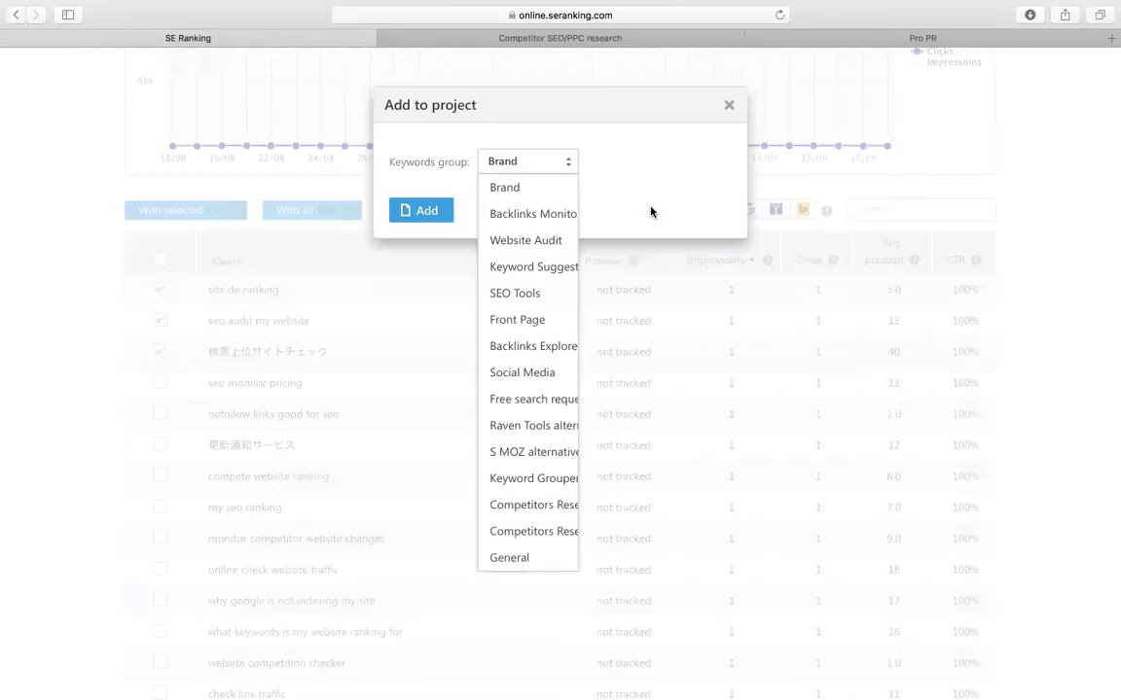
left_click(685, 175)
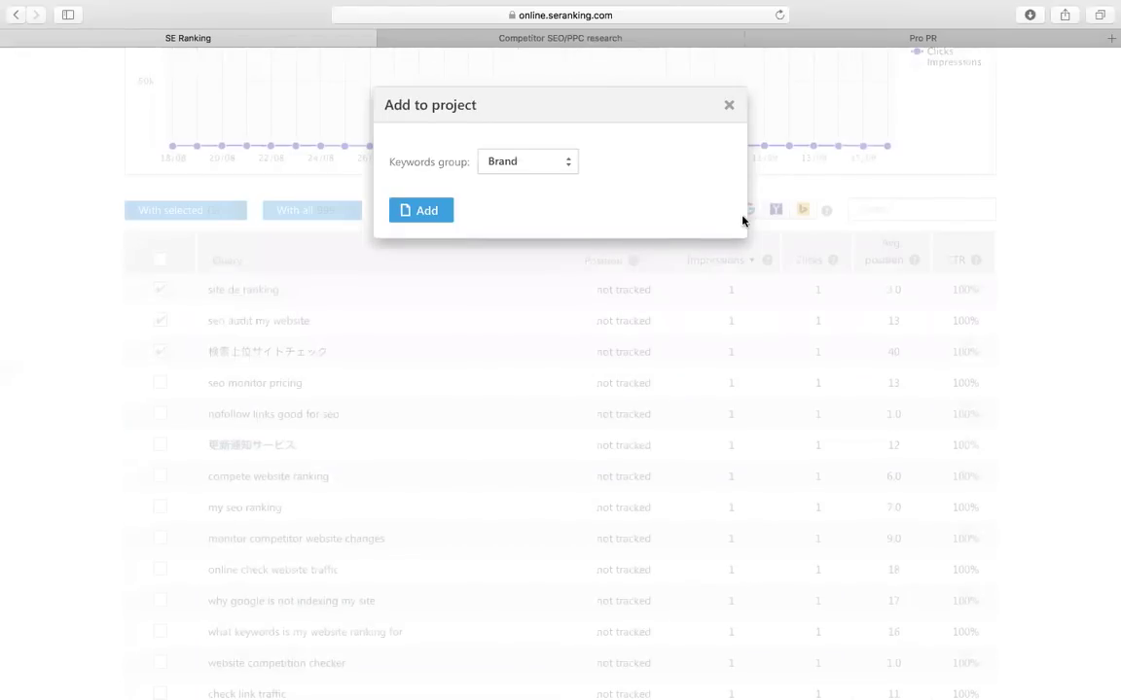
left_click(728, 105)
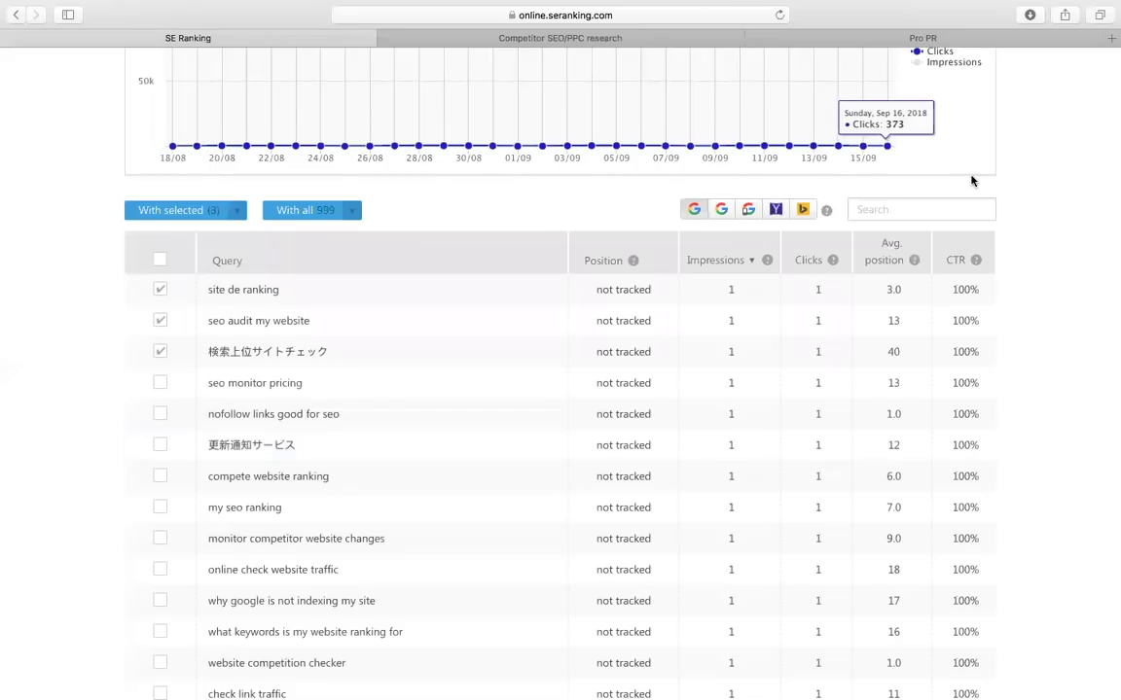
Step: Open the project's main competitors, dismiss the missing-keywords notice and view the average position chart
scroll(970, 181, "up", 5)
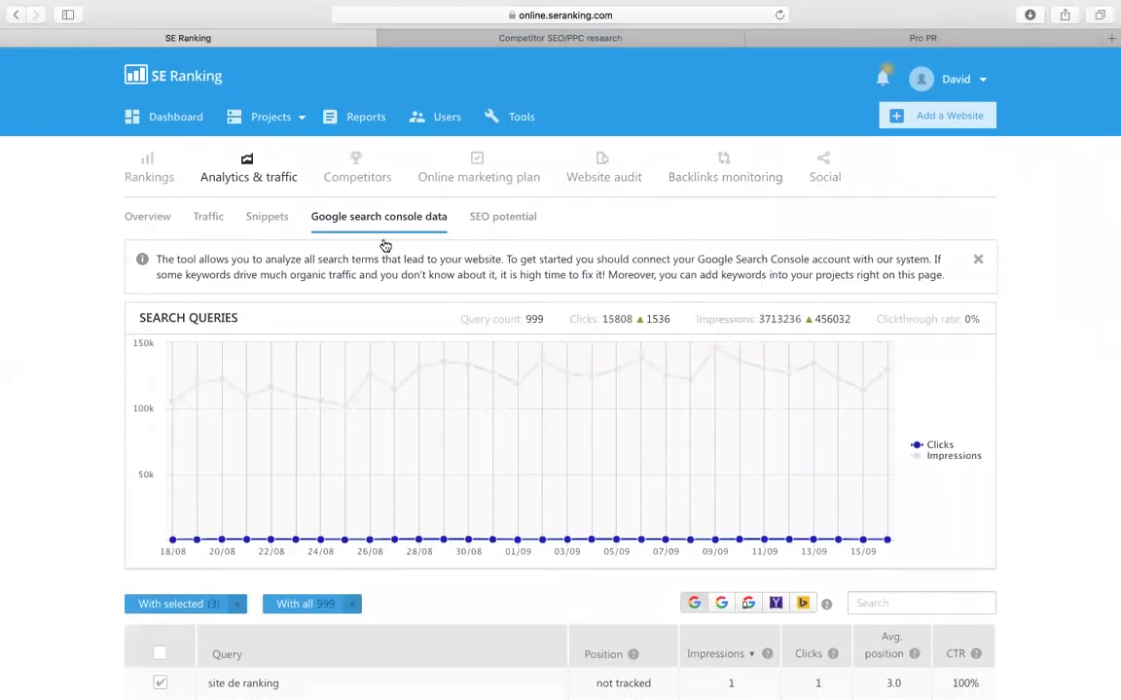
left_click(357, 178)
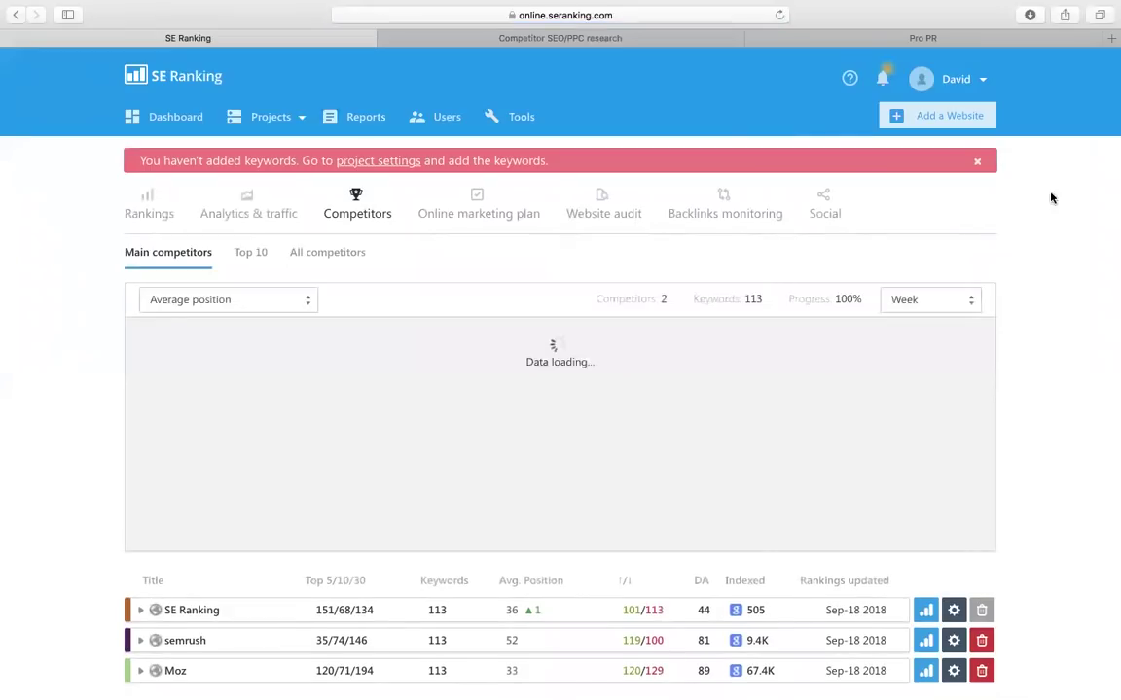
left_click(979, 159)
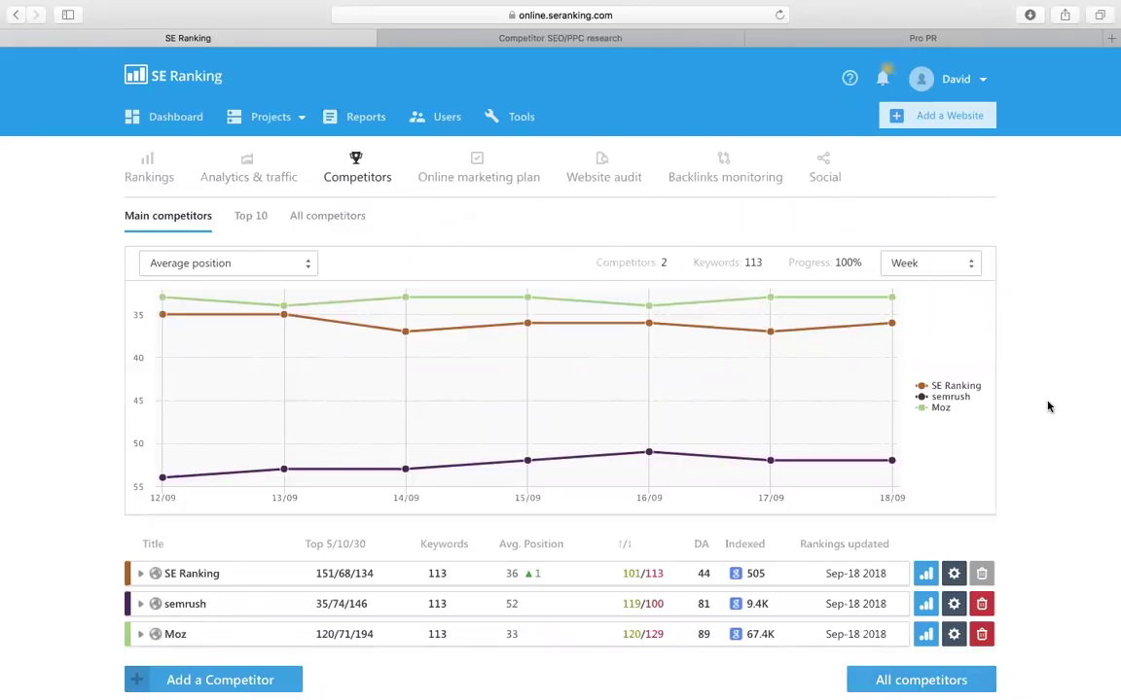
Step: Look at the form for adding a competitor, and return to the main competitors without adding one, dismissing the missing-keywords notices
scroll(1048, 407, "down", 1)
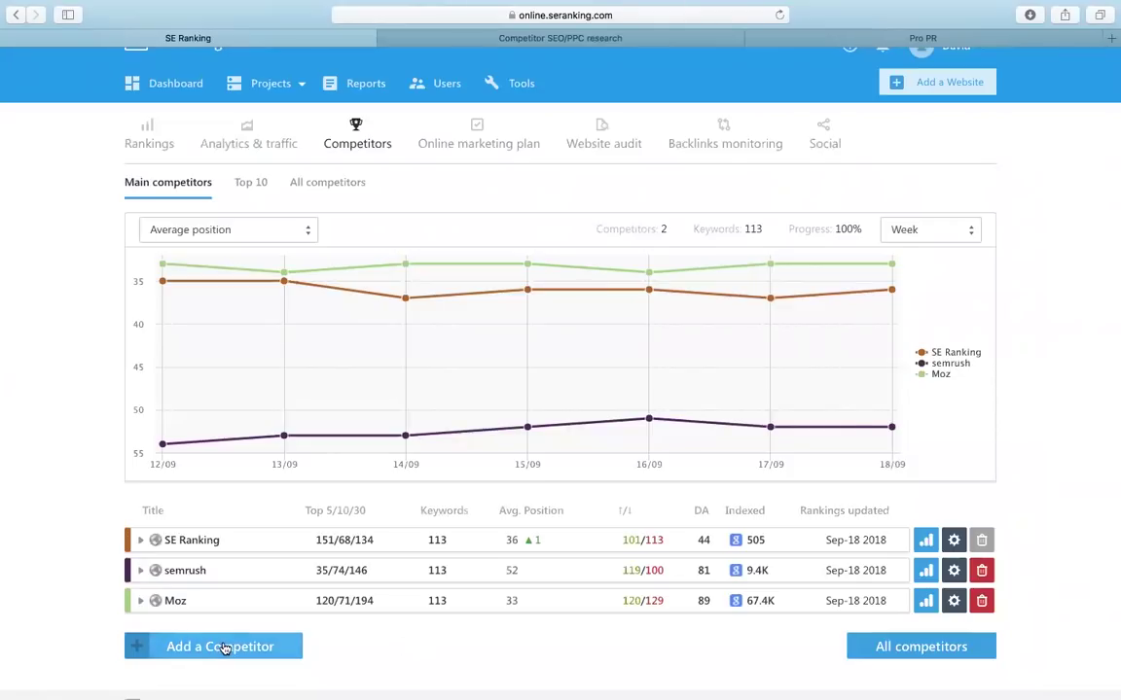
left_click(280, 648)
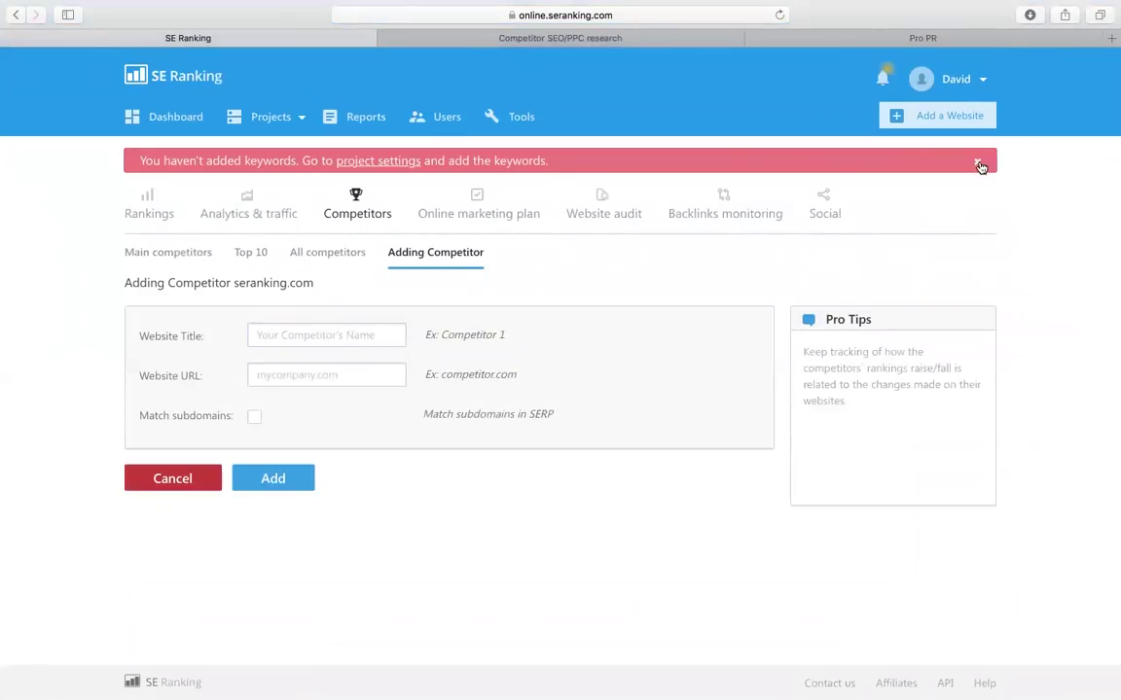
left_click(979, 163)
left_click(319, 302)
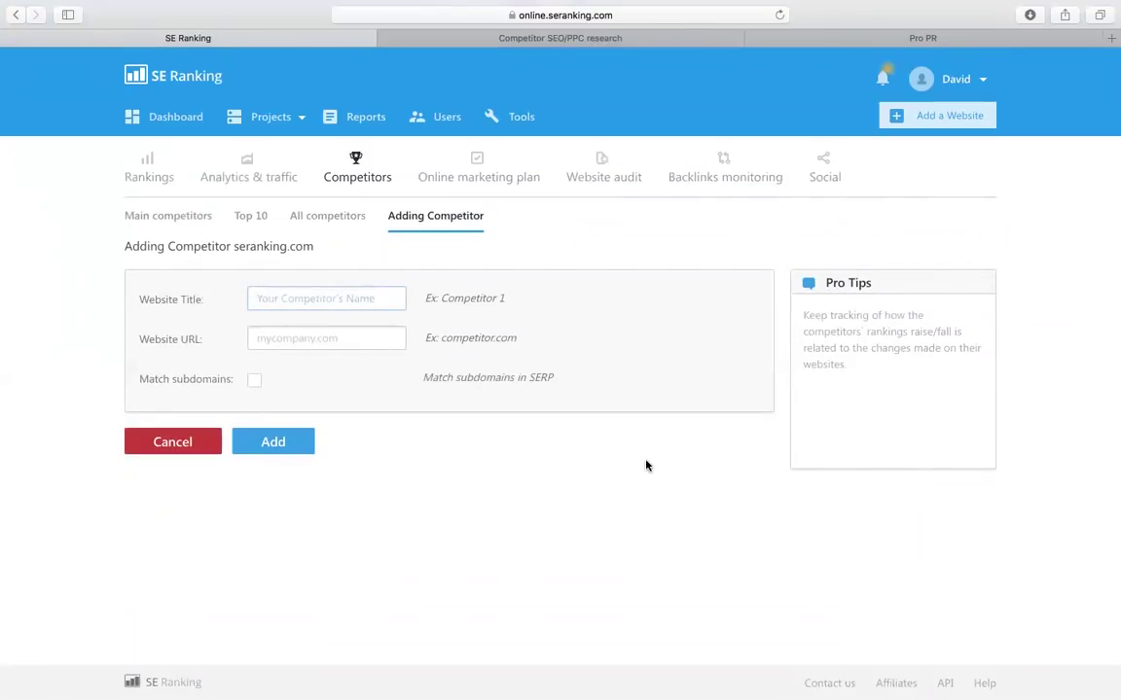
left_click(175, 216)
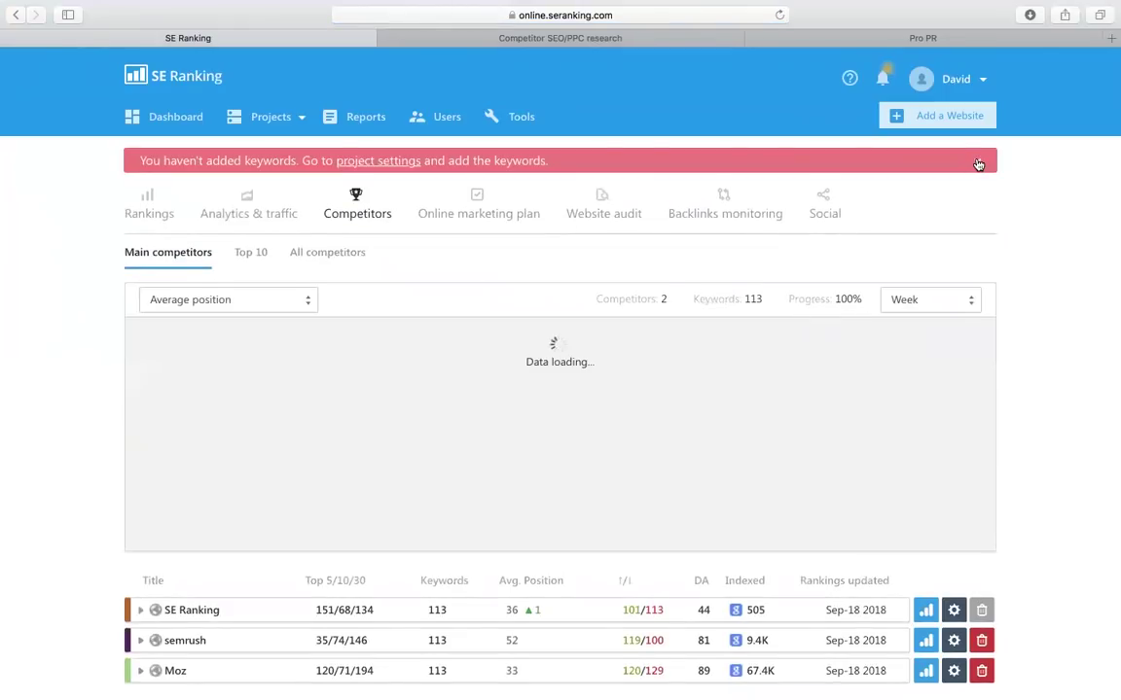
left_click(975, 163)
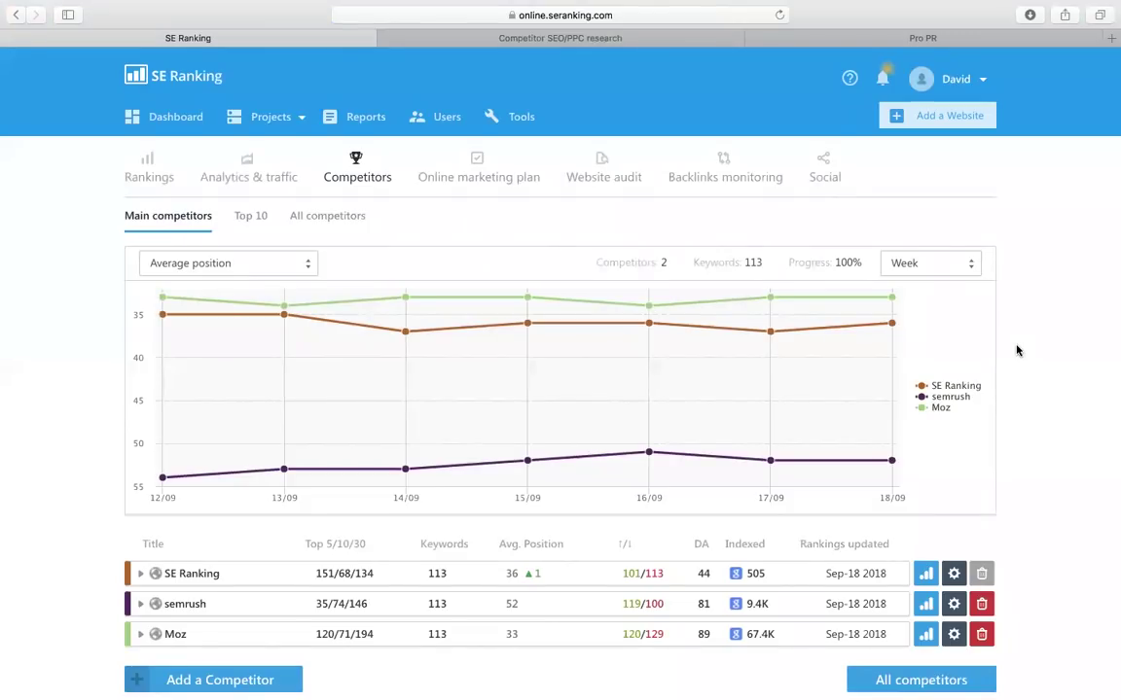
Step: Open the competitors' Top 10 and show the ranking charts for the keywords "seranking" and "se-ranking"
scroll(311, 235, "down", 1)
left_click(250, 190)
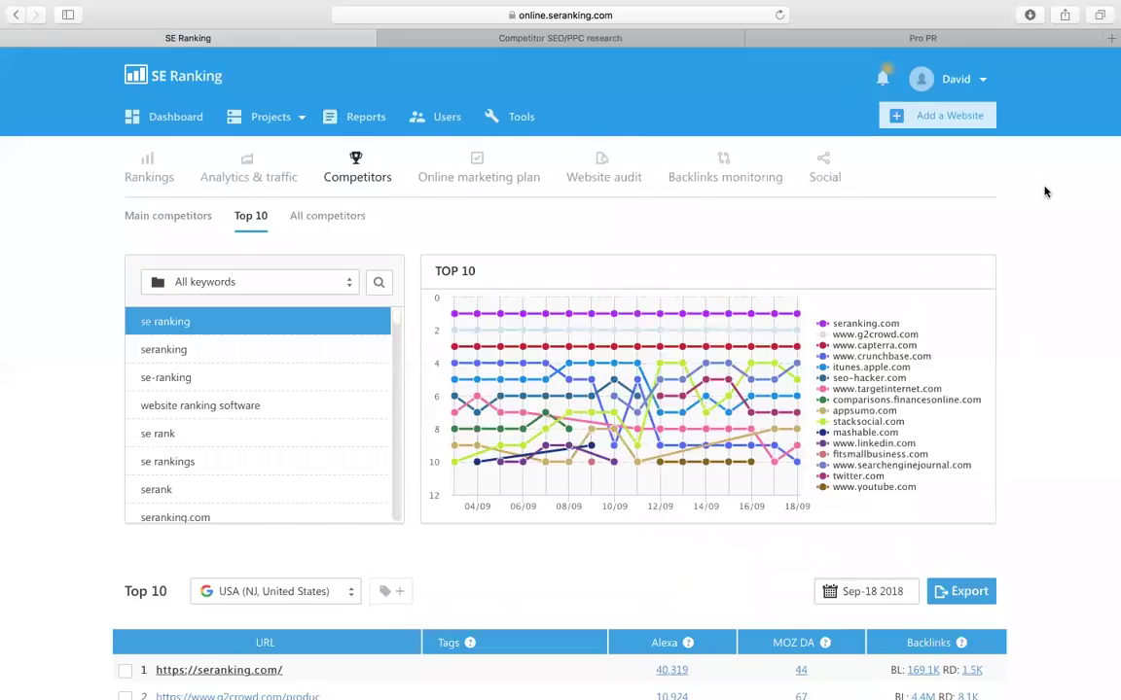
left_click(237, 349)
left_click(238, 375)
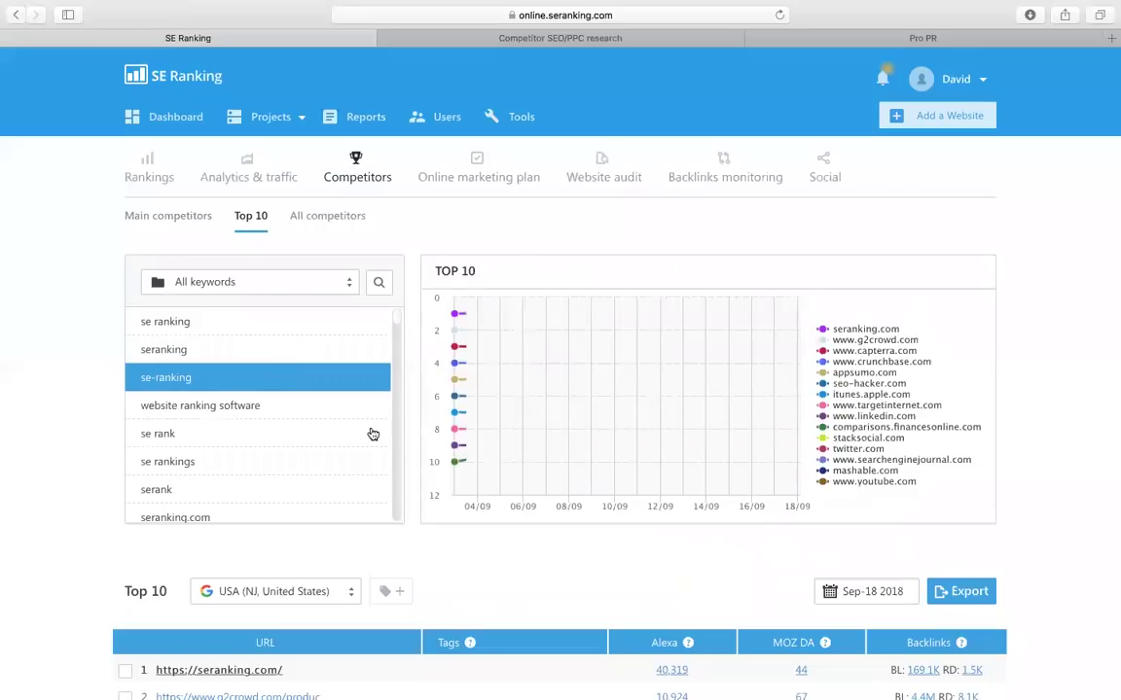
scroll(373, 434, "down", 2)
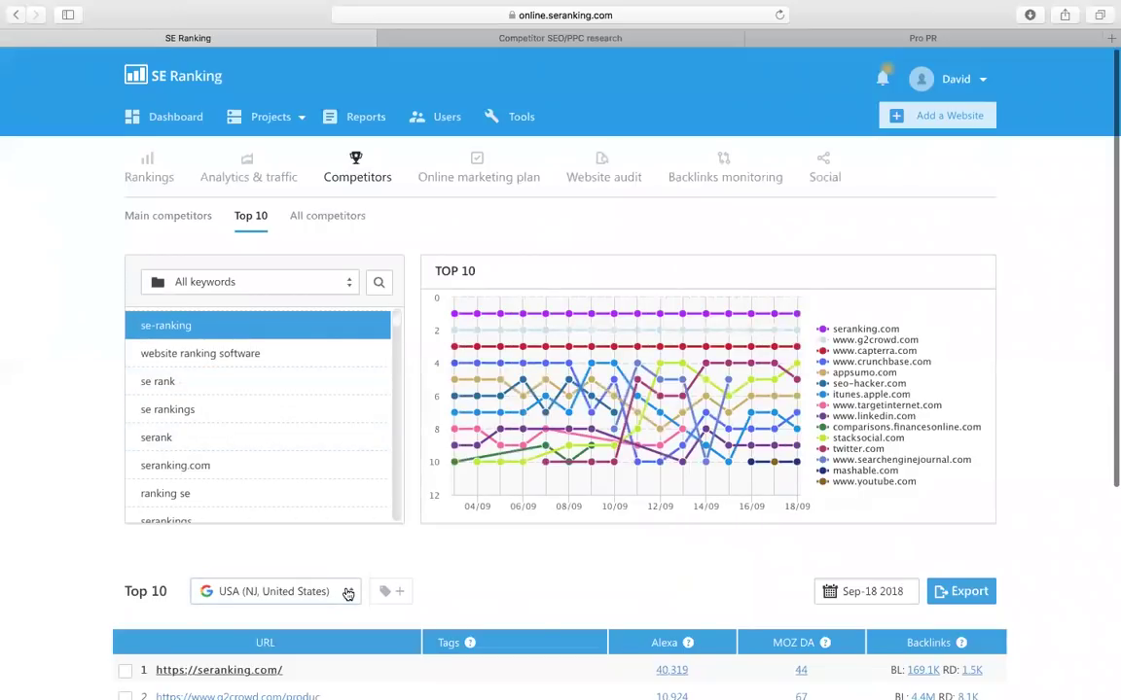
Step: Check the search engines available for the Top 10, keep Google USA (NJ, United States) and view the table of ranking URLs
left_click(347, 592)
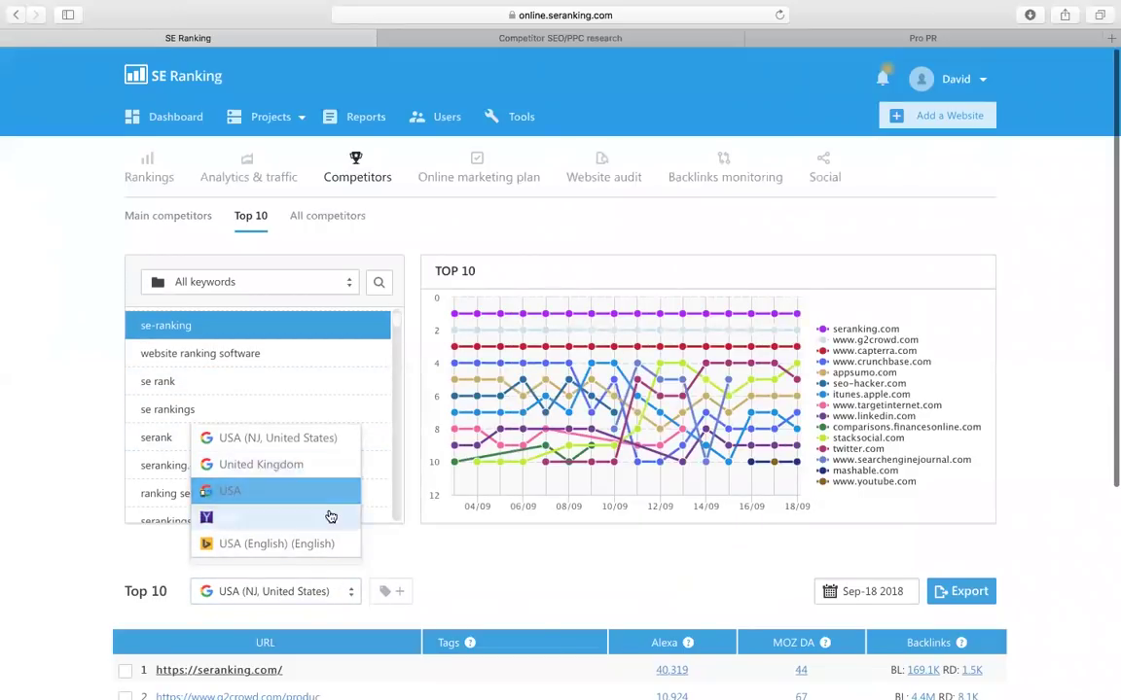
left_click(475, 558)
scroll(475, 556, "down", 4)
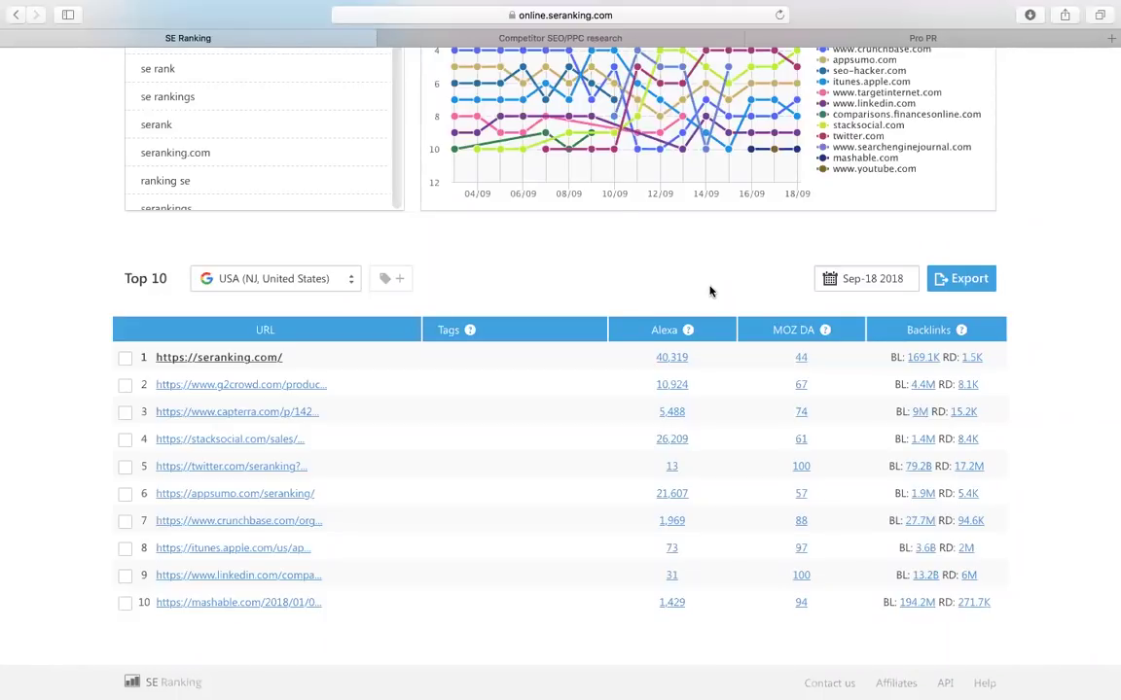
Step: Open the overview of all competitors and view the visibility chart and the domain comparison table
scroll(710, 291, "up", 5)
left_click(319, 222)
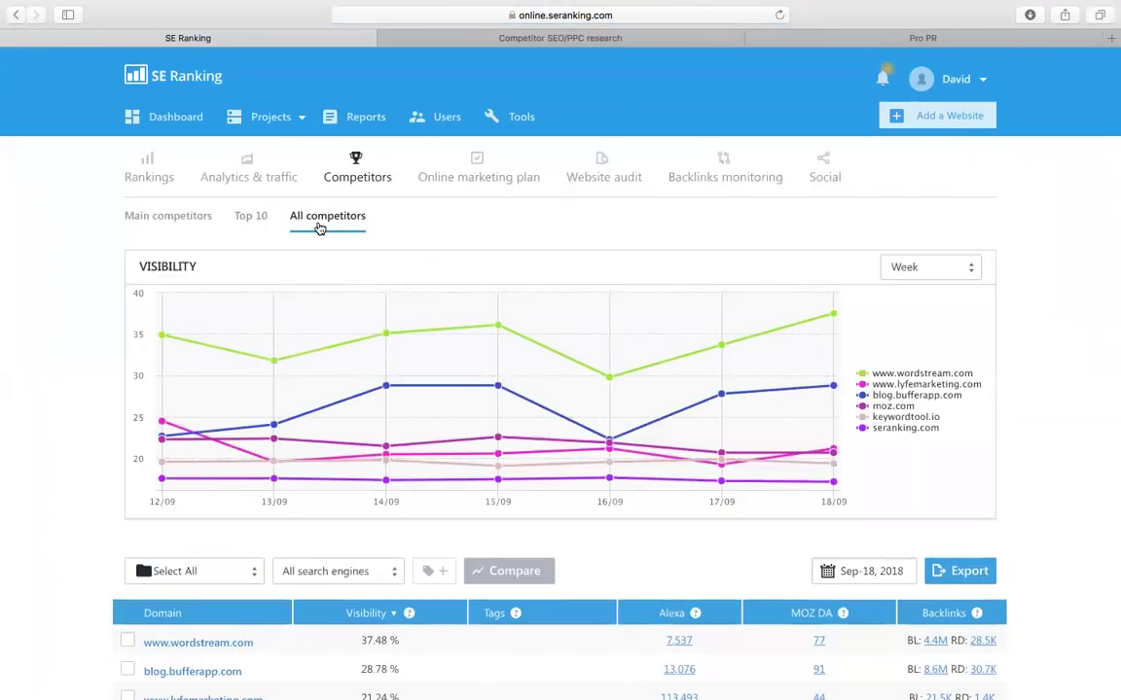
mouse_move(429, 439)
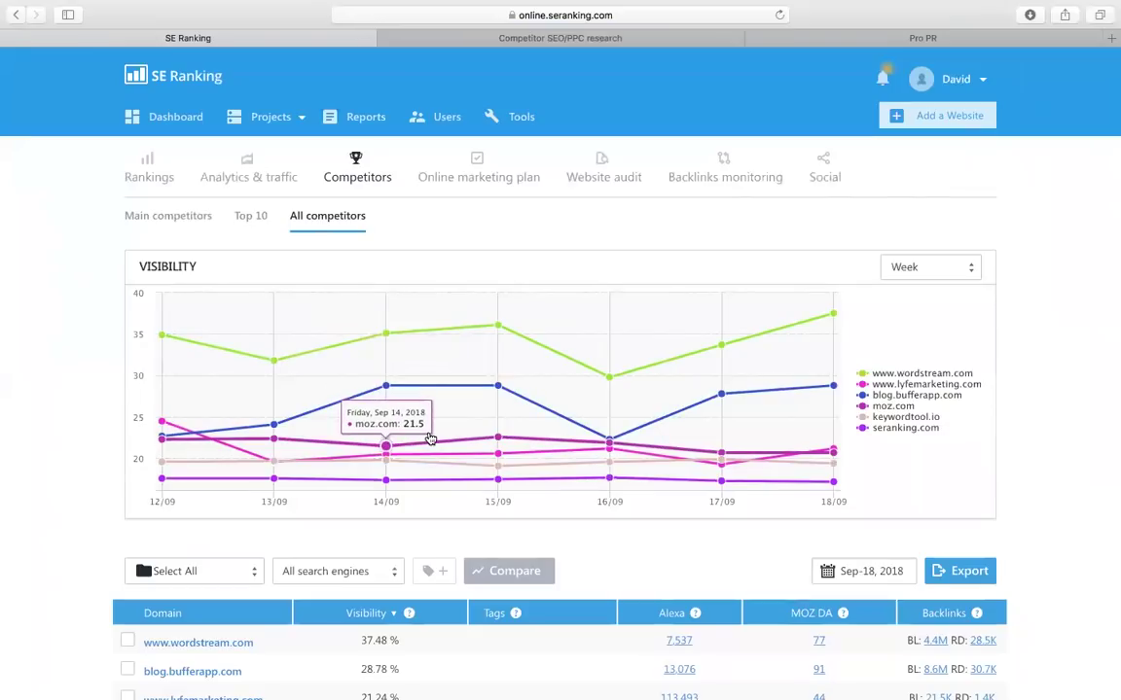
scroll(832, 389, "down", 5)
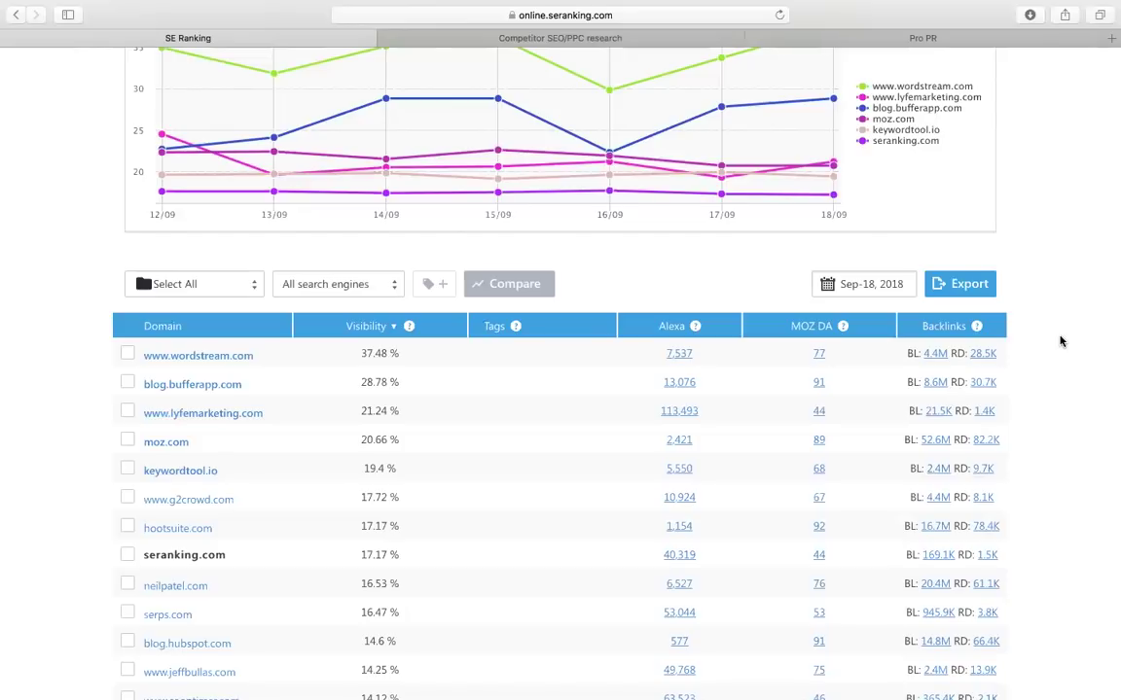
Step: Open the Online marketing plan, dismiss the missing-keywords notice and review the default plan's keyword research and on-site optimization tasks
scroll(1061, 341, "up", 5)
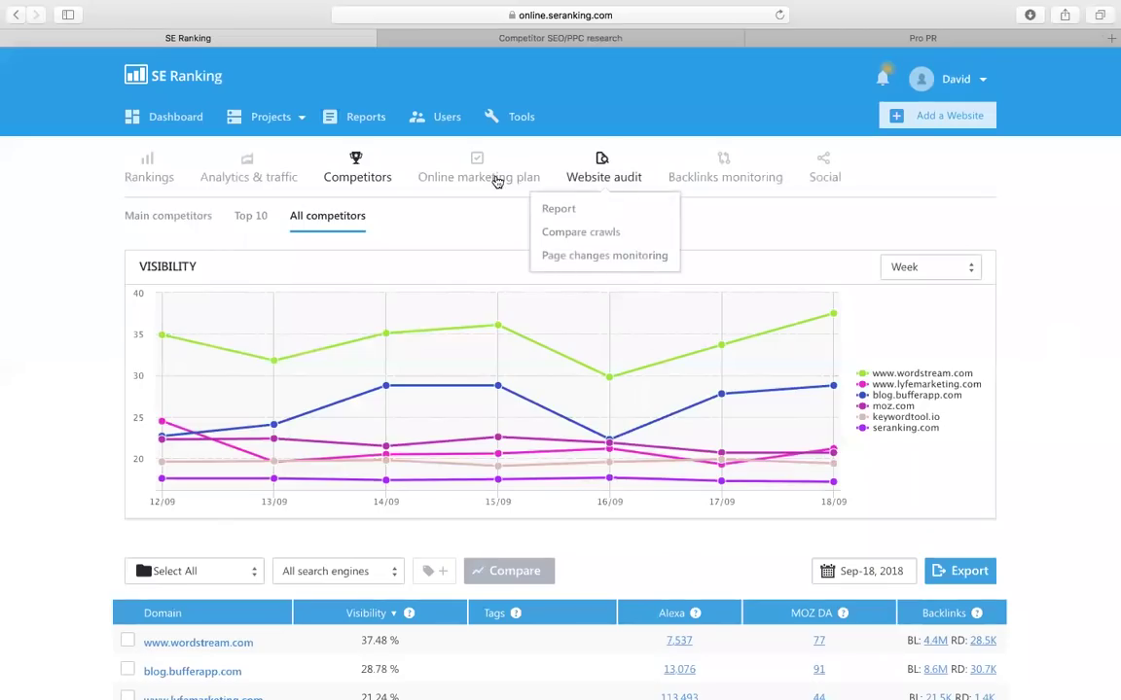
left_click(478, 170)
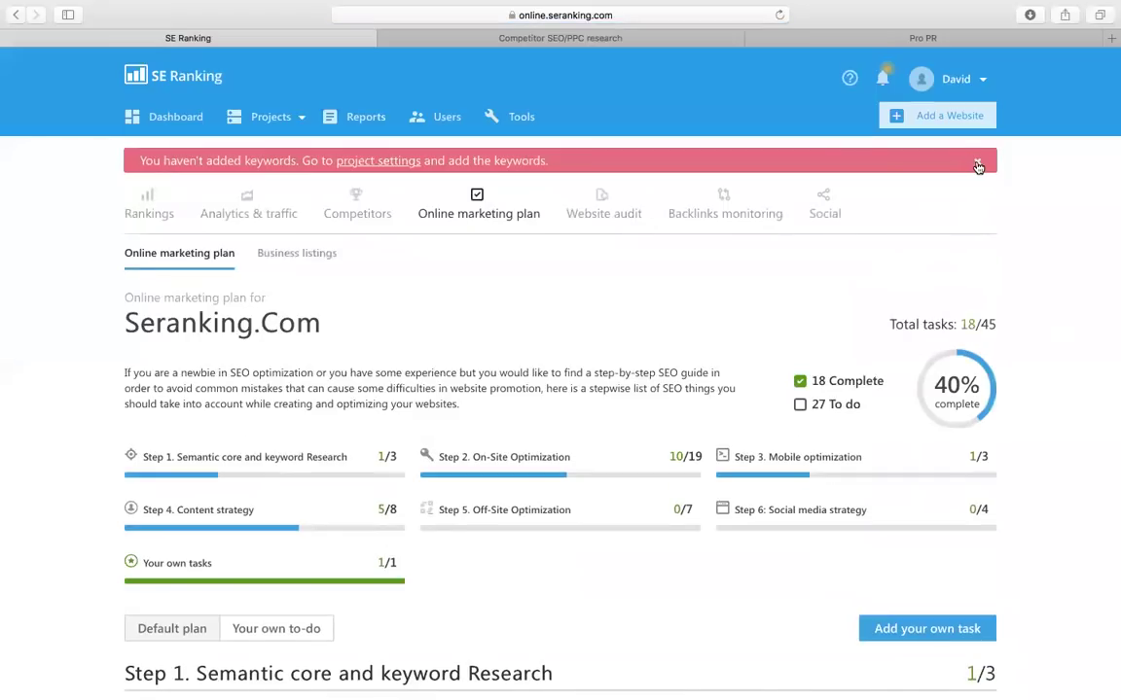
left_click(976, 161)
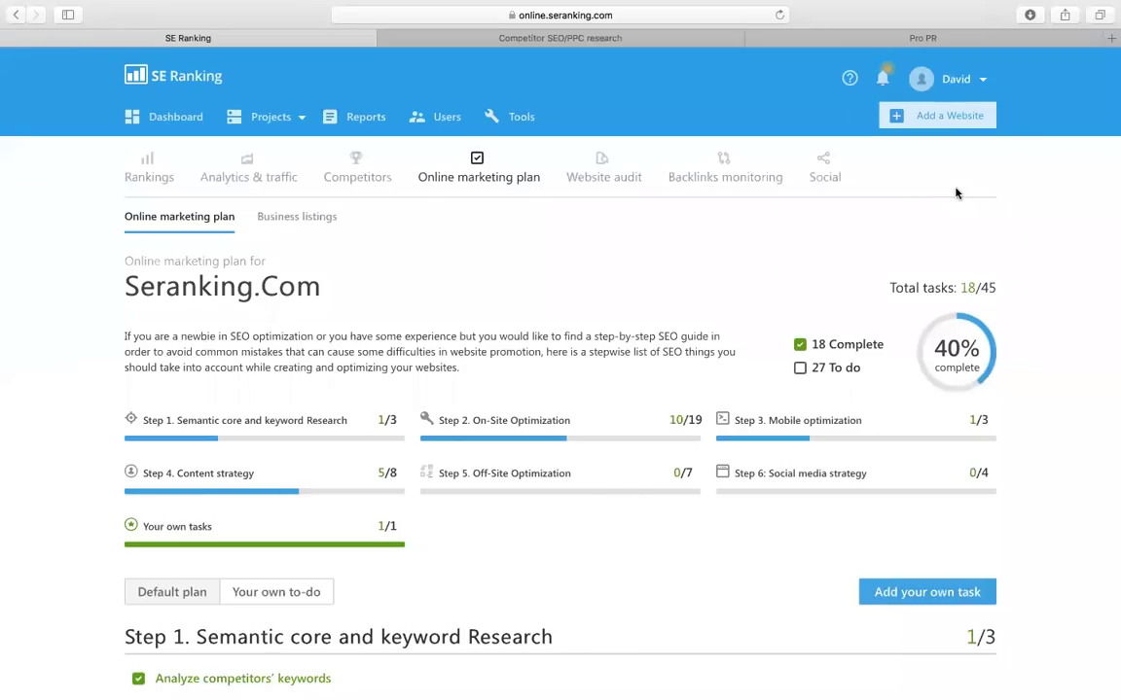
scroll(843, 395, "down", 5)
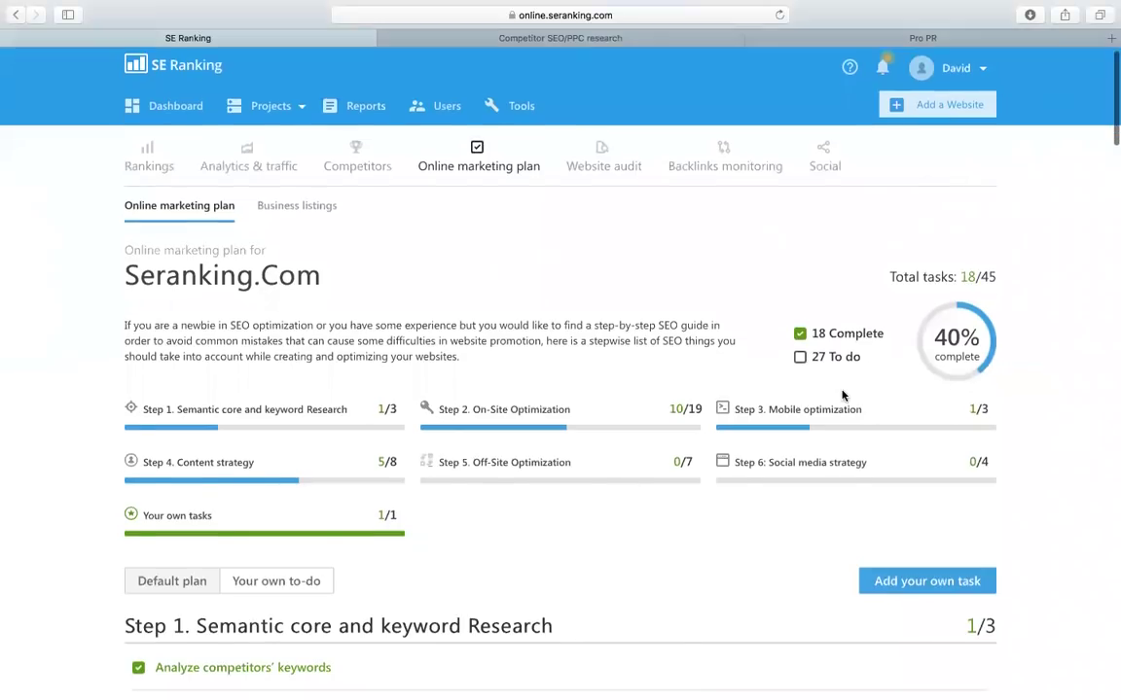
scroll(842, 395, "down", 4)
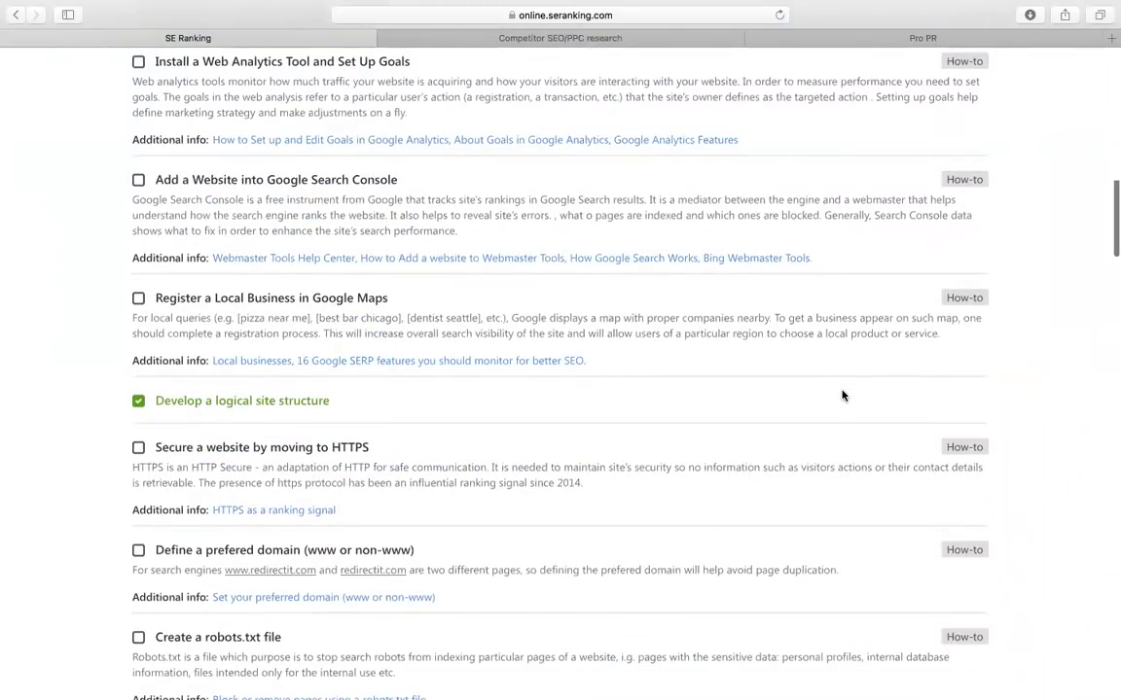
scroll(843, 395, "up", 10)
scroll(843, 395, "down", 5)
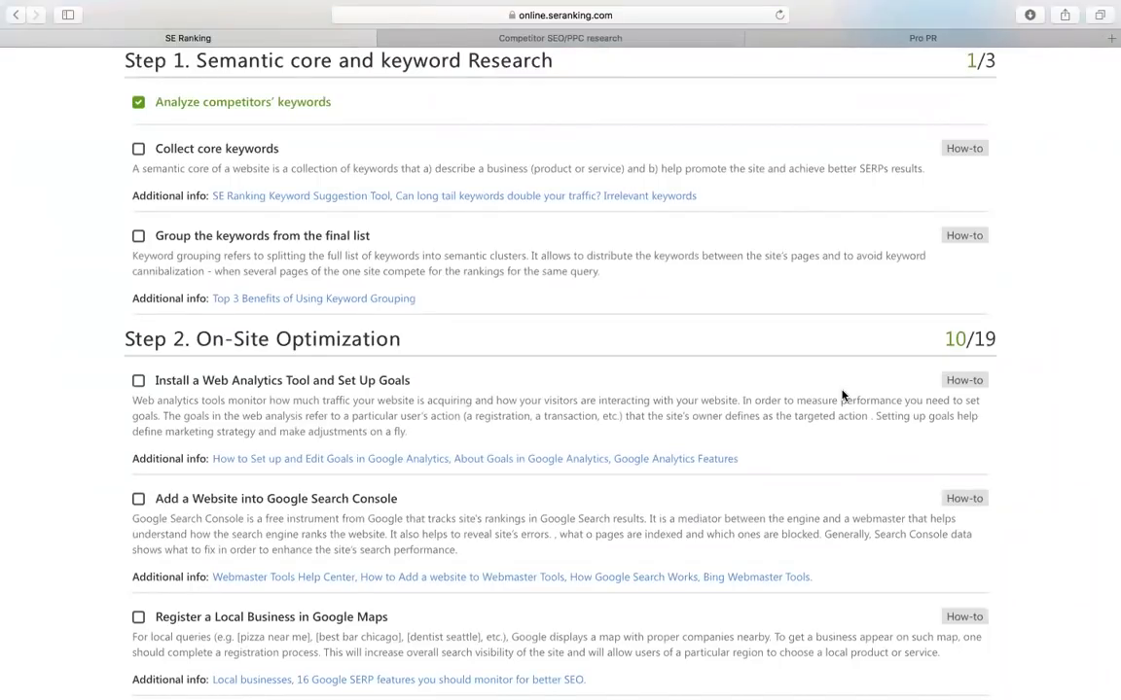
scroll(842, 395, "up", 6)
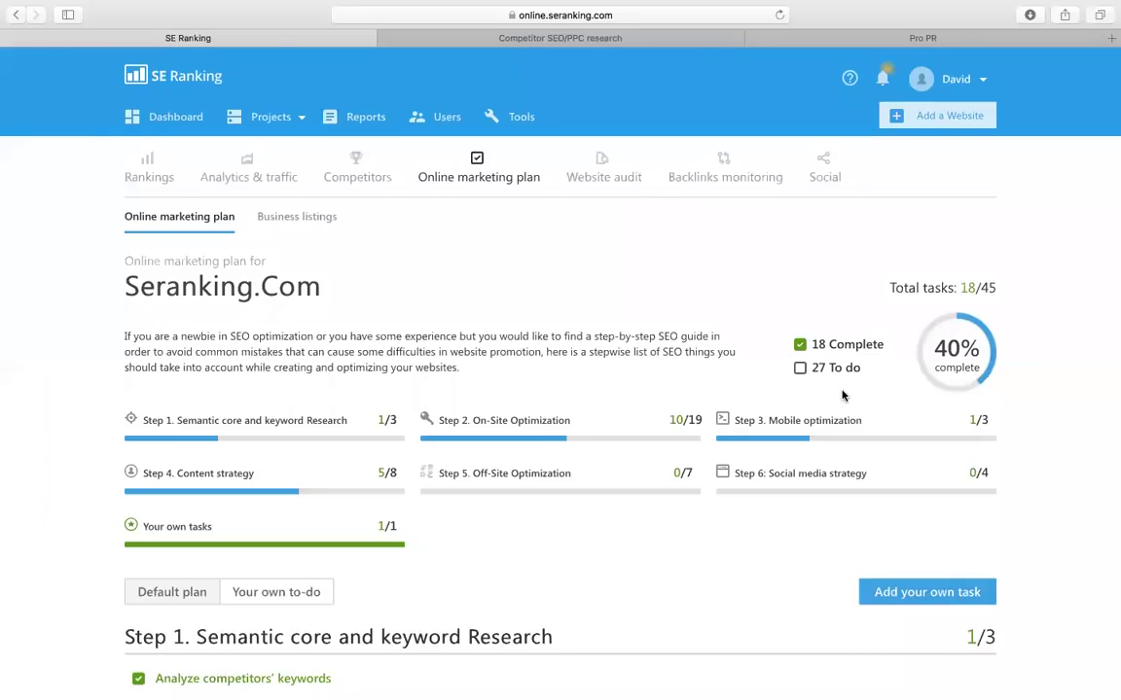
scroll(757, 604, "down", 6)
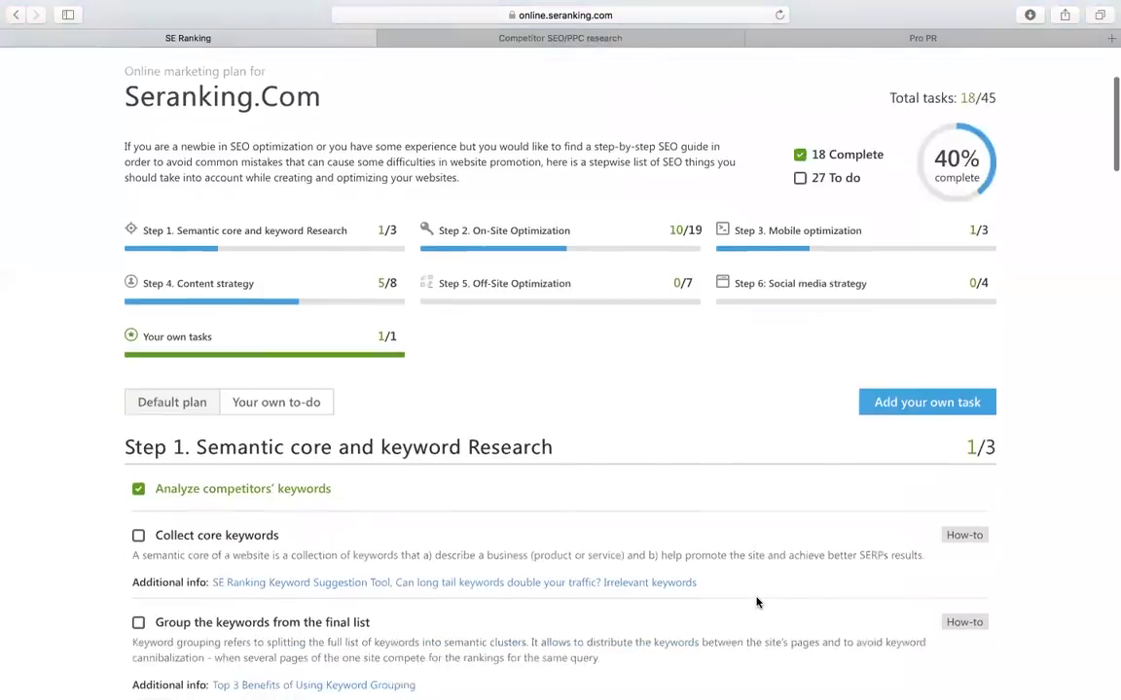
Step: Review the default plan's on-site optimization tasks and open the list of business listings, catalogues and directories
scroll(757, 603, "down", 5)
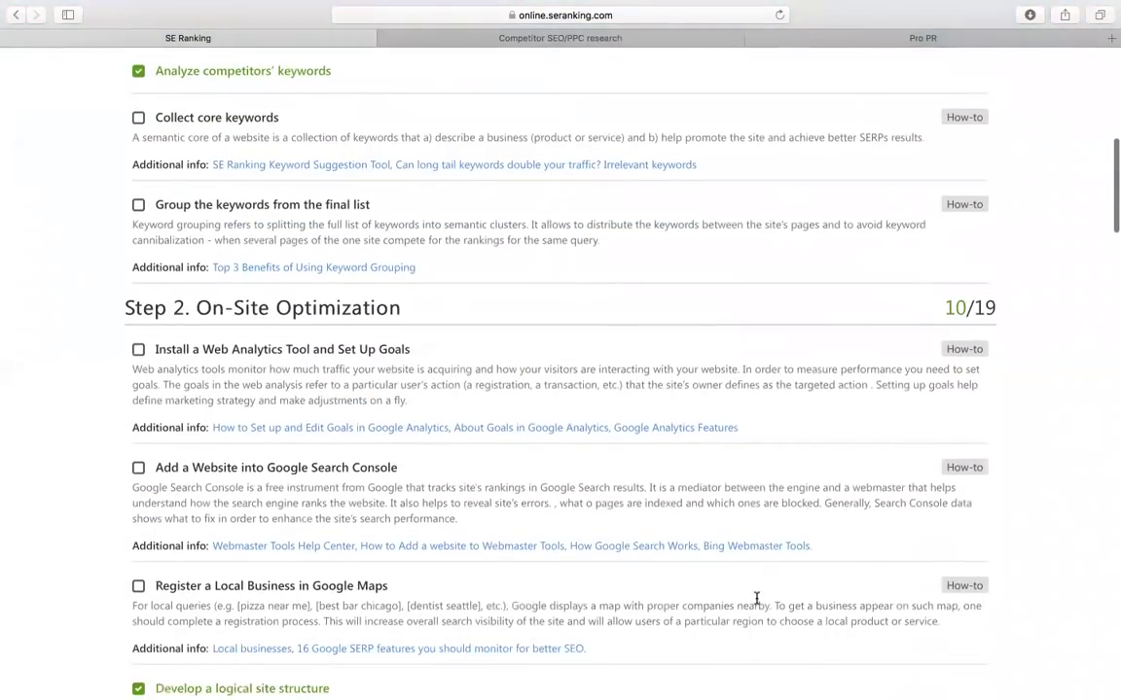
scroll(757, 603, "down", 5)
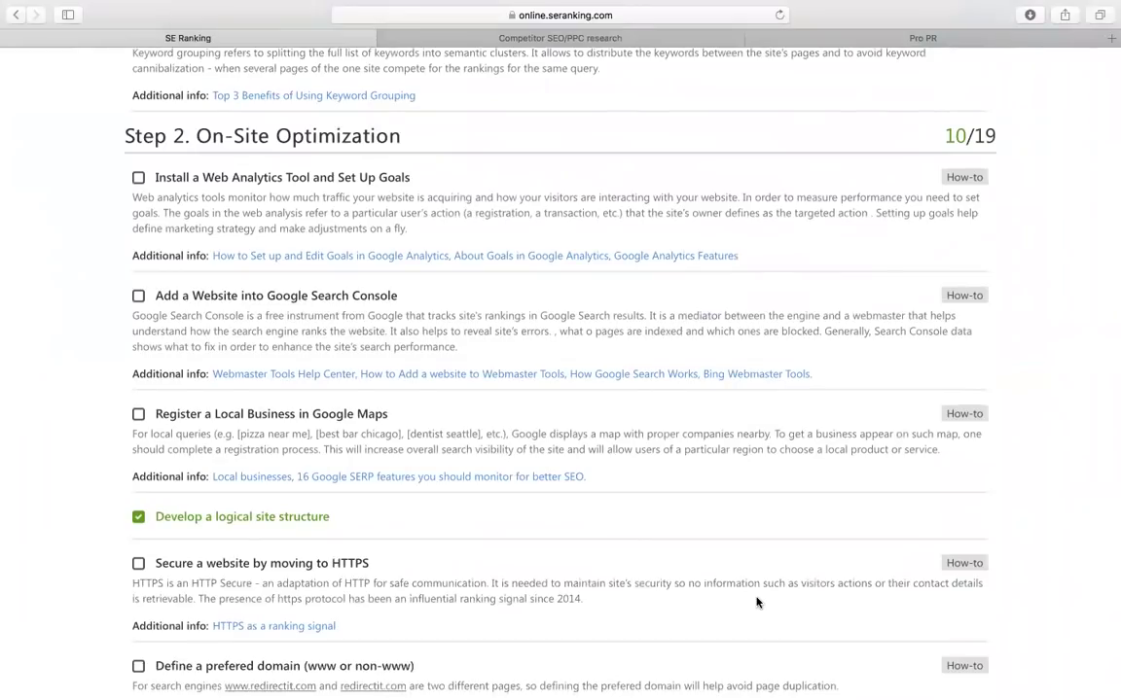
scroll(756, 604, "down", 2)
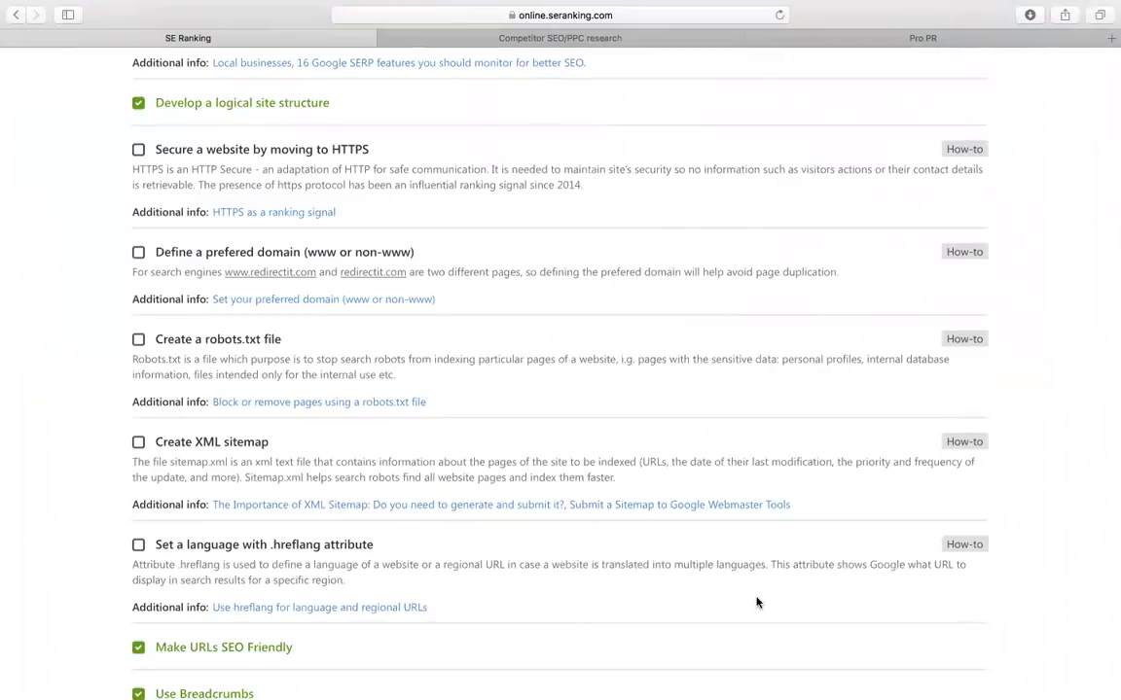
scroll(757, 603, "up", 15)
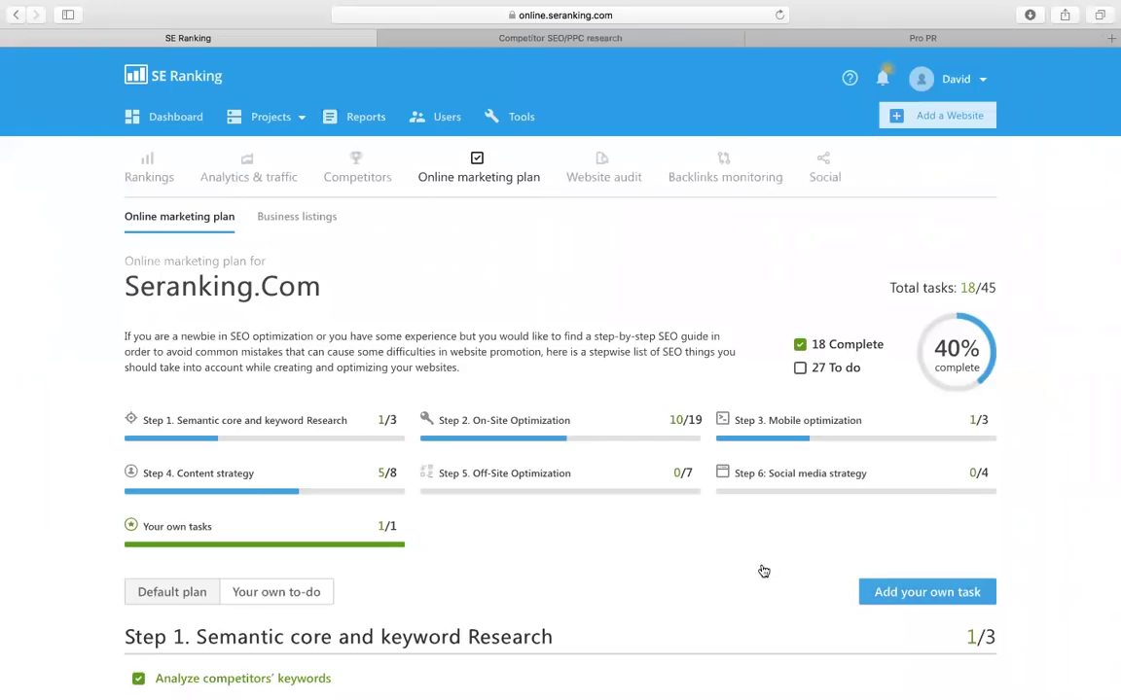
left_click(322, 228)
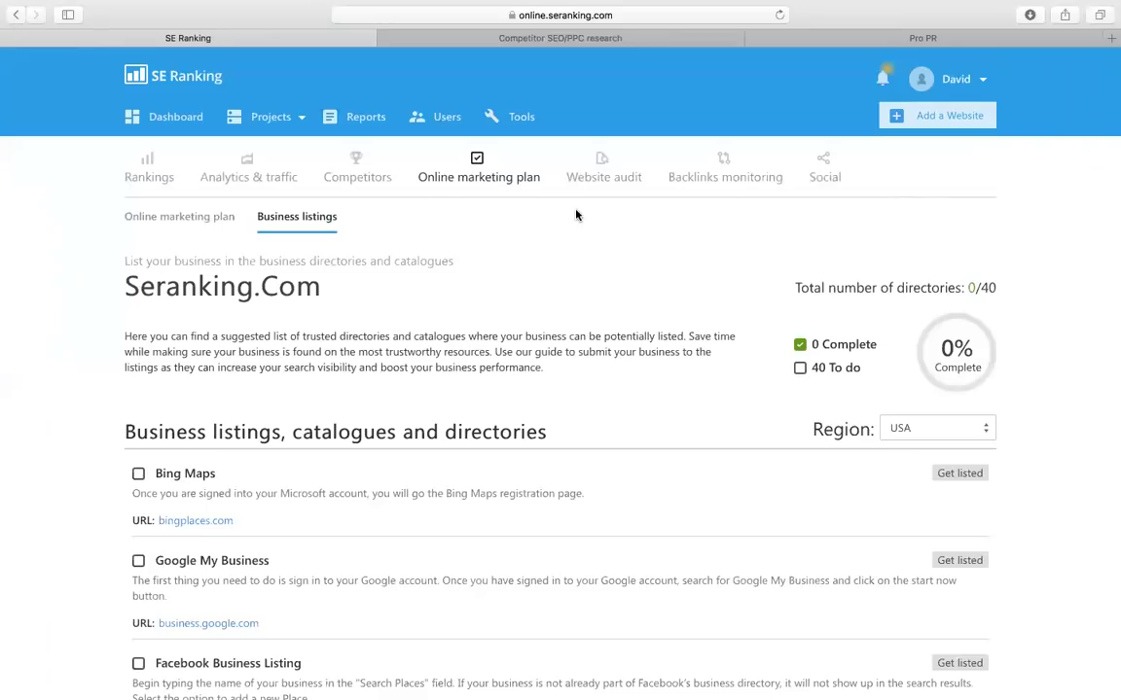
Step: Open the website audit report, dismiss the missing-keywords notice and review the domain overview, health check and pages analysis
left_click(584, 181)
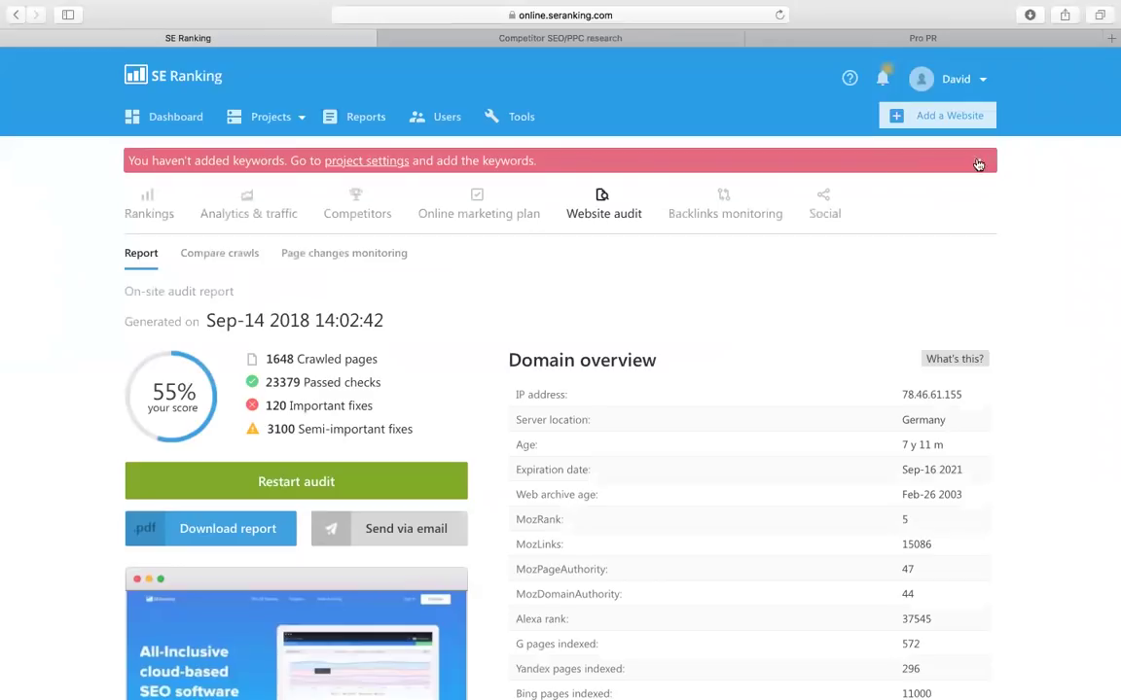
left_click(979, 165)
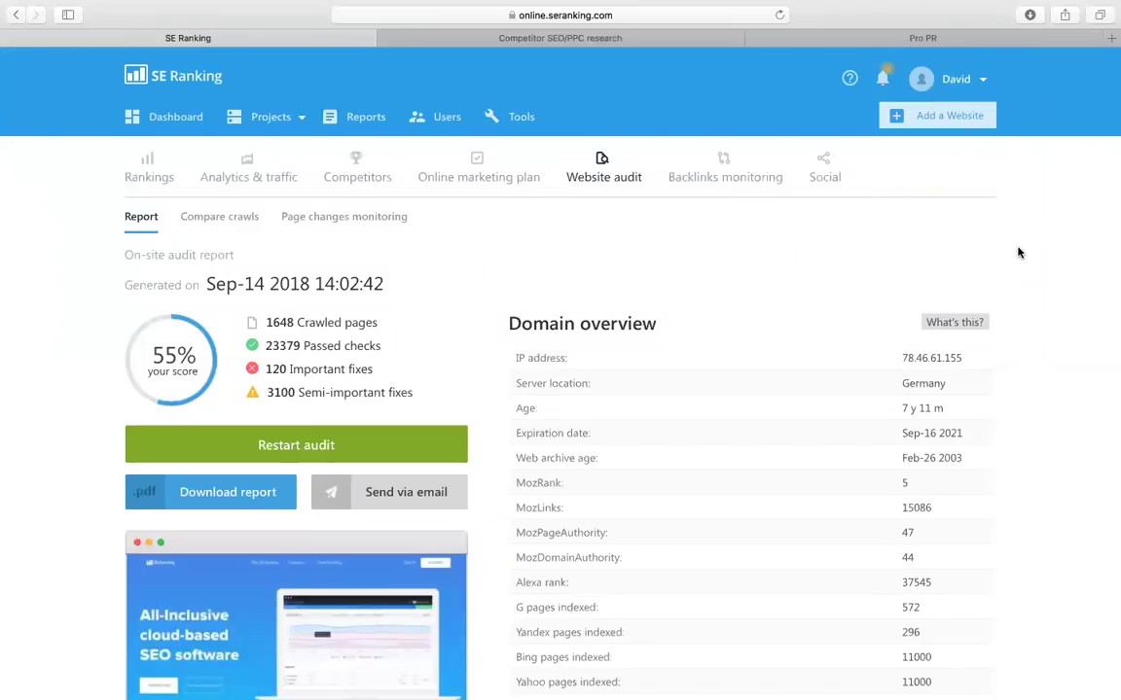
scroll(1019, 253, "down", 15)
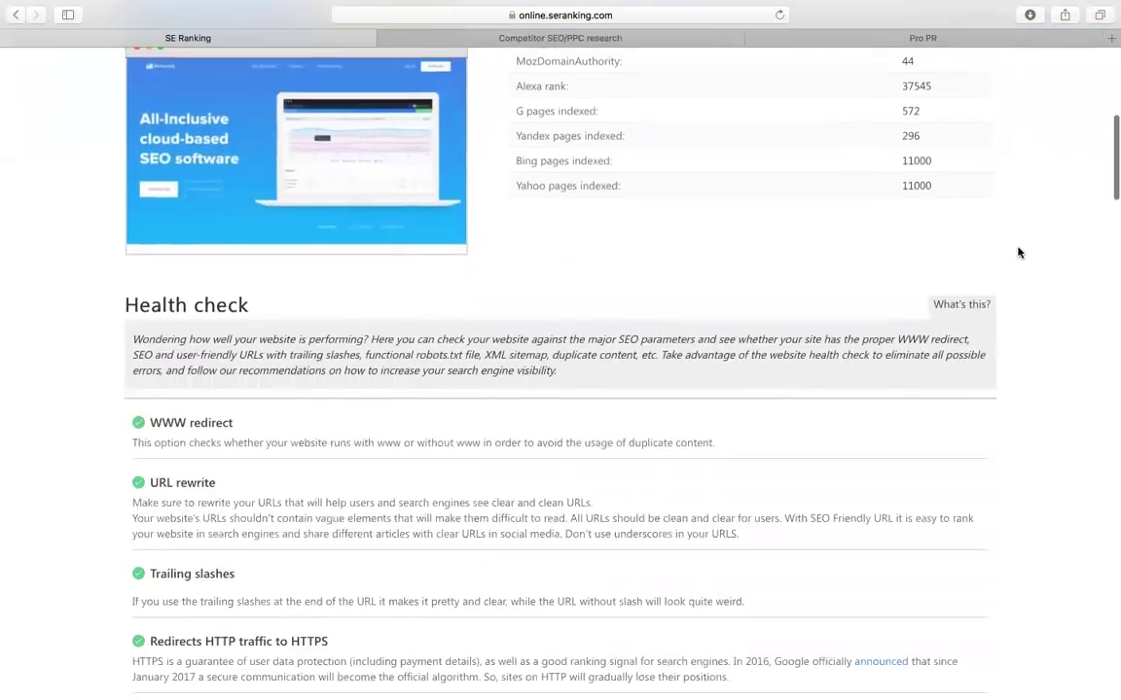
scroll(1019, 253, "down", 15)
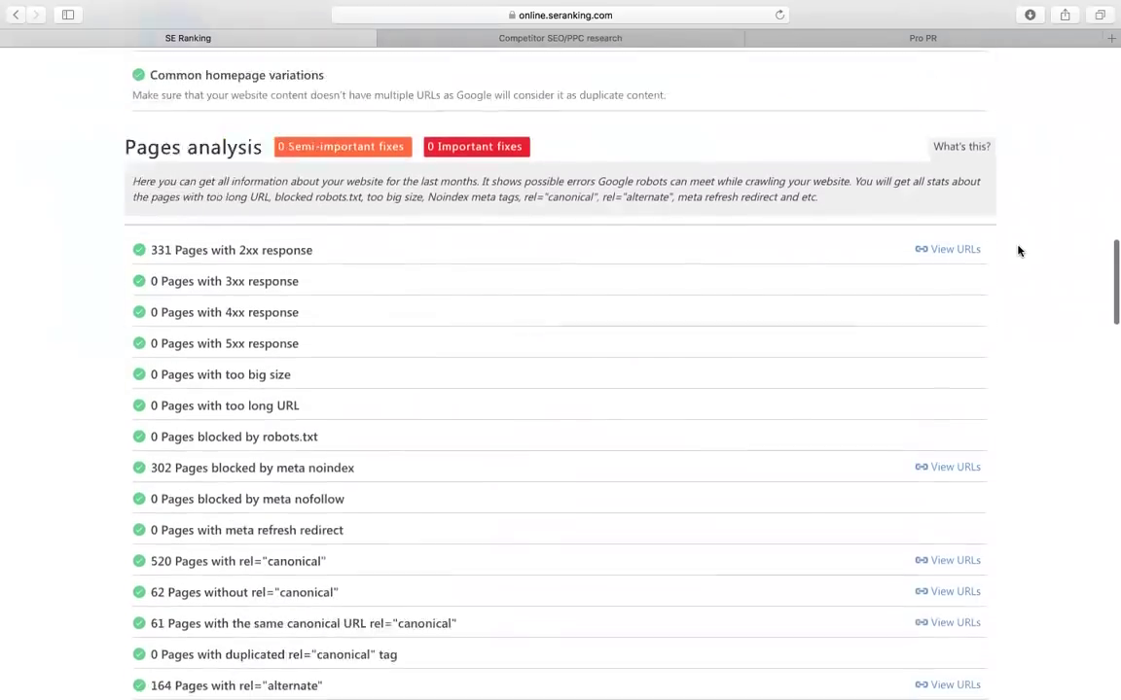
Step: View the URLs of the pages with duplicate titles in the meta analysis and close the list
scroll(1018, 251, "down", 2)
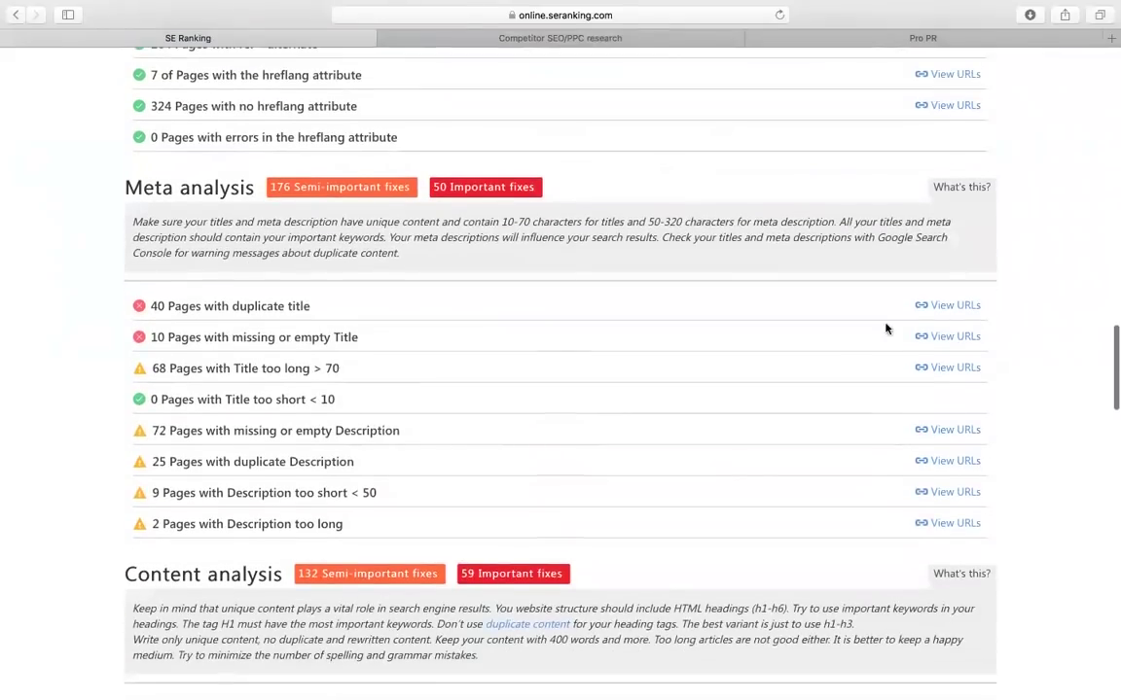
left_click(939, 312)
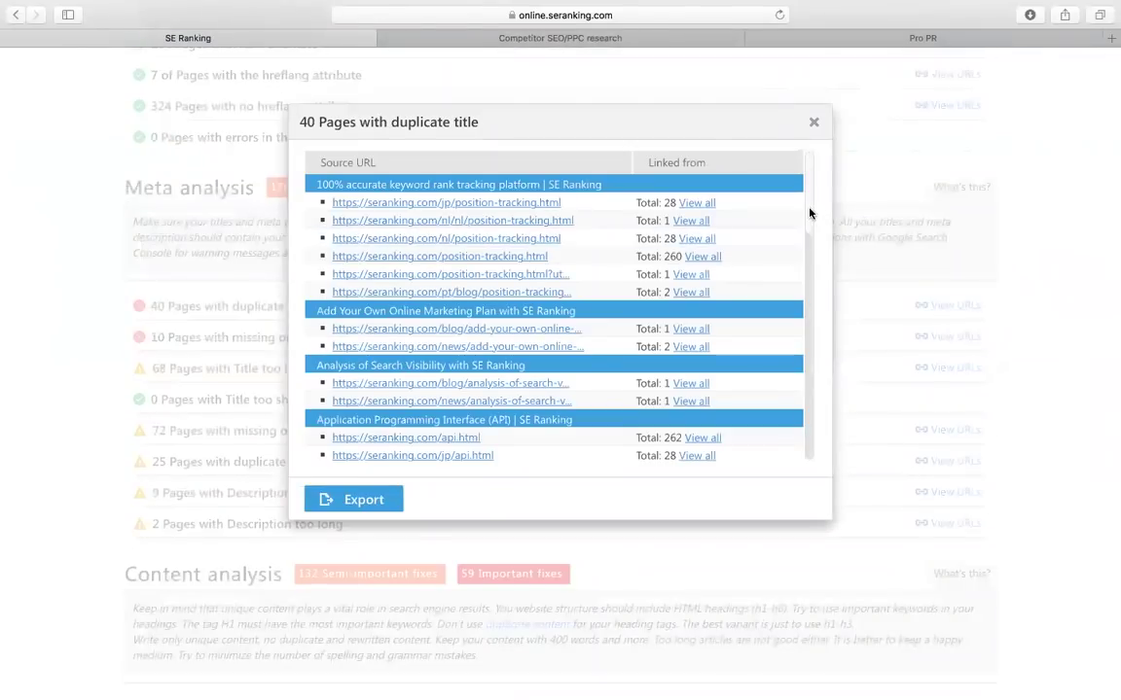
scroll(811, 211, "down", 10)
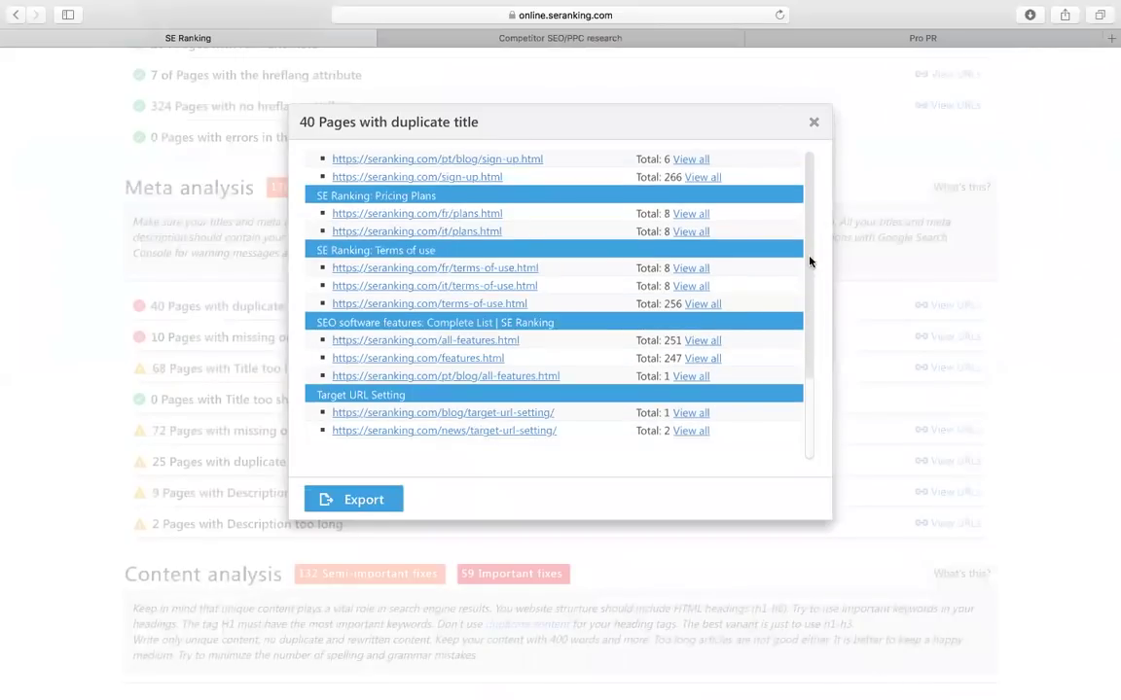
left_click(813, 122)
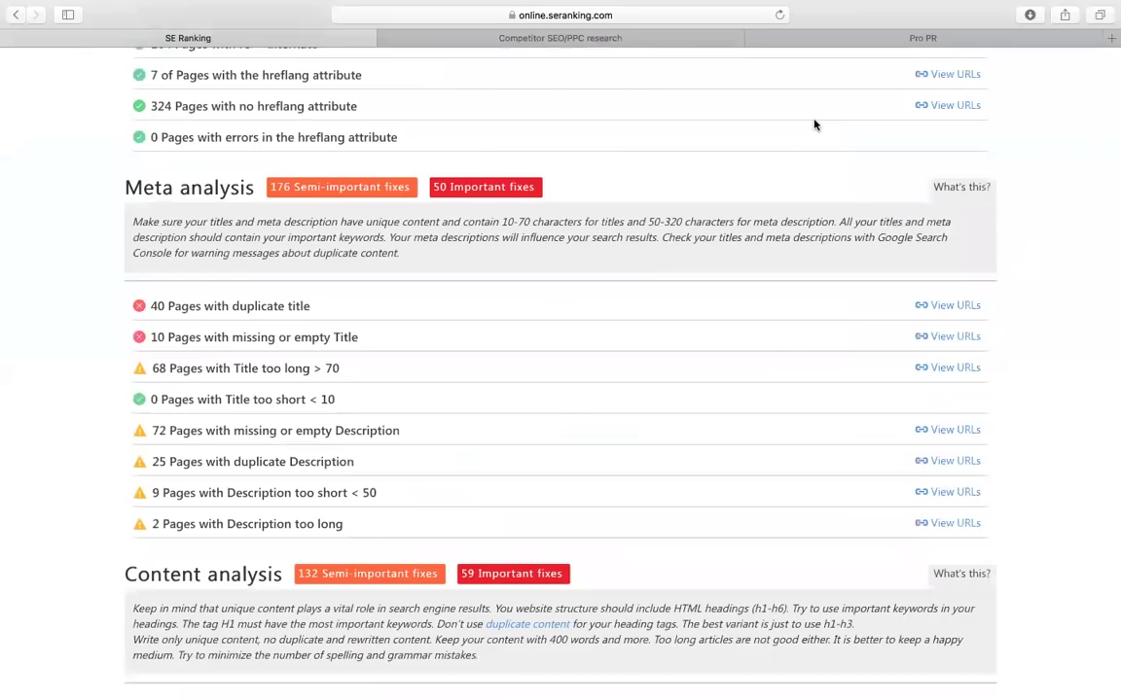
Step: Review the content analysis and links analysis sections of the website audit report
scroll(827, 462, "down", 5)
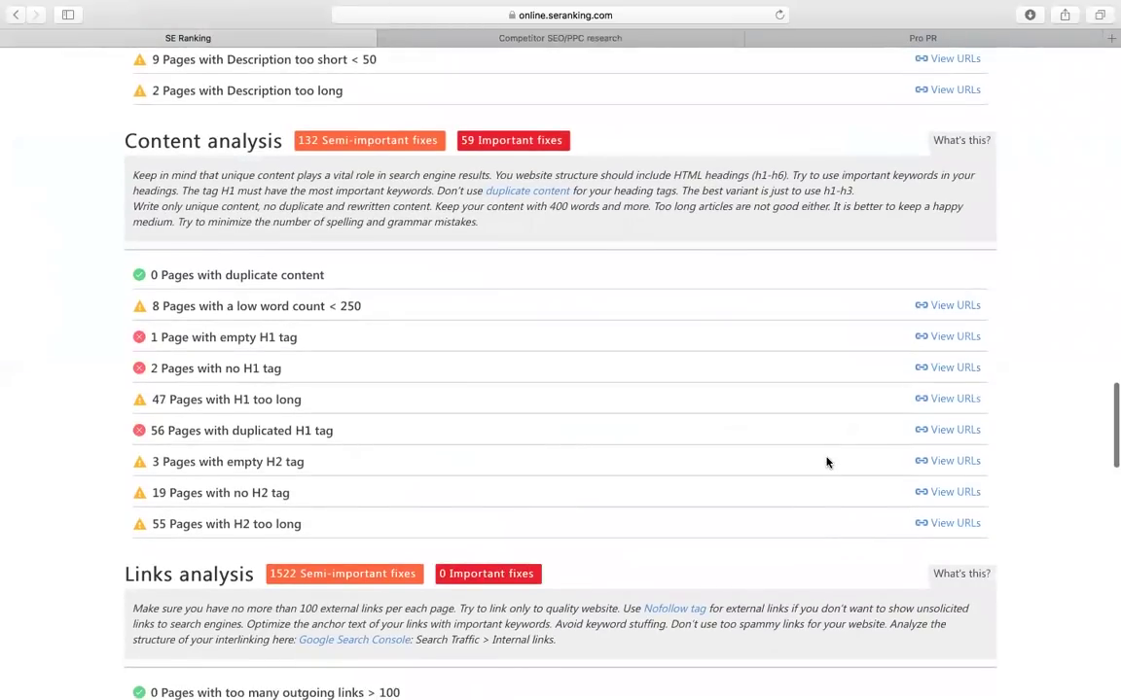
scroll(827, 462, "down", 3)
scroll(826, 462, "down", 4)
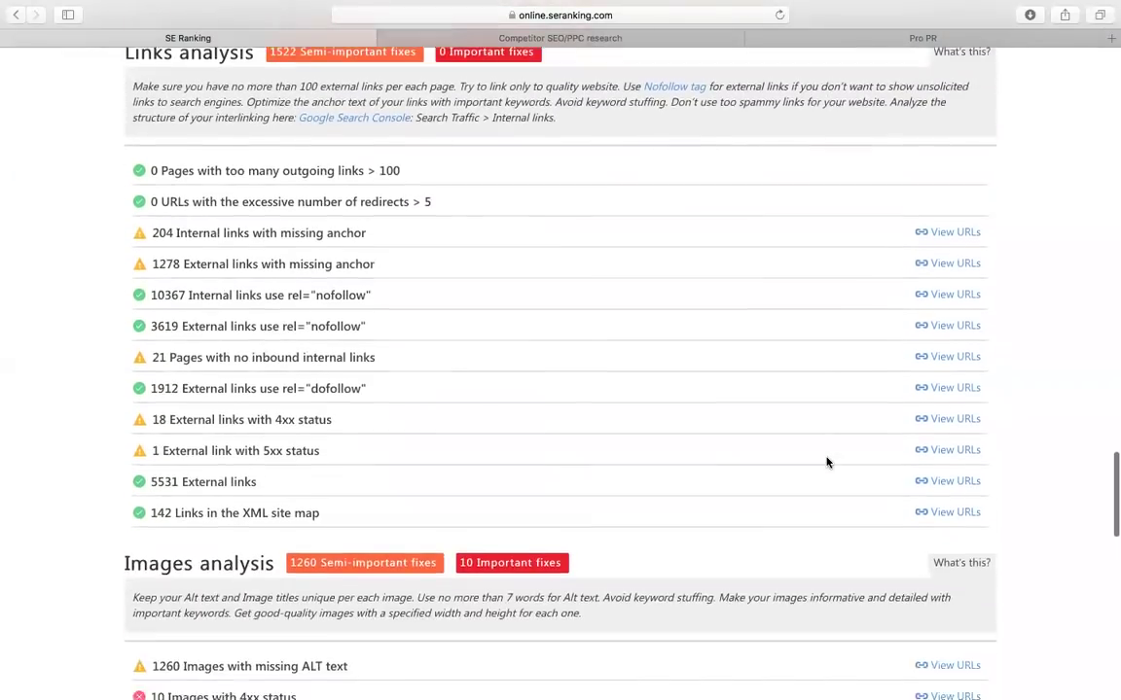
Step: Open the crawl comparison of the website audit and compare the Jul-20 2018 and Sep-14 2018 reports across all sections
scroll(827, 462, "up", 5)
scroll(827, 462, "up", 10)
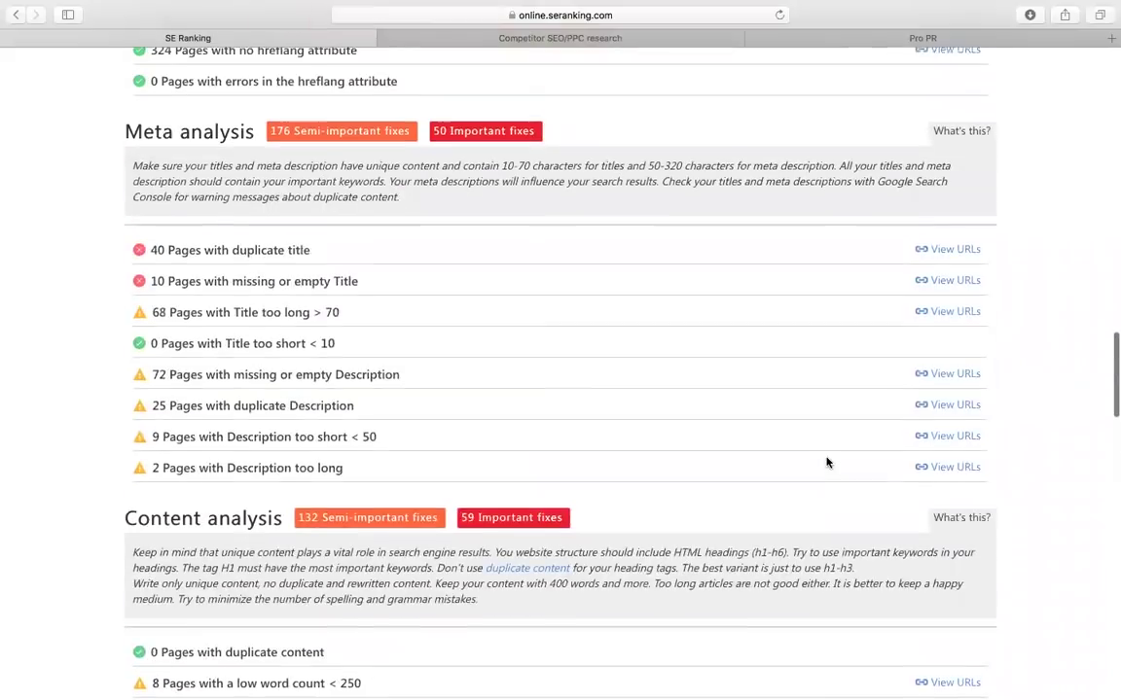
scroll(827, 462, "up", 15)
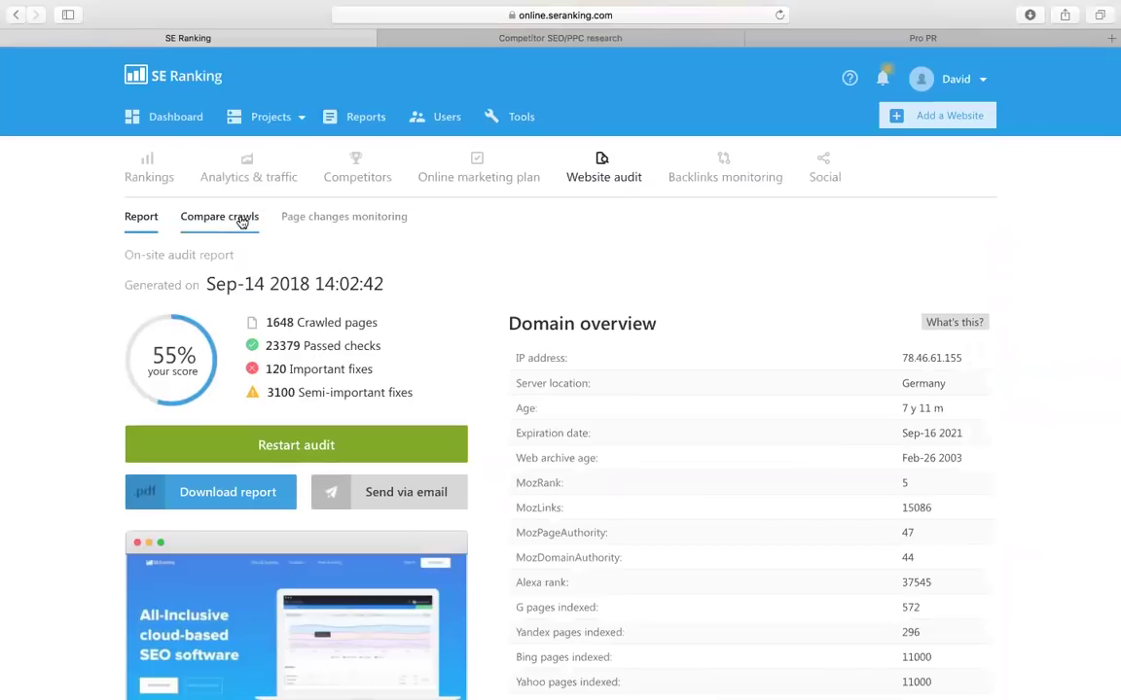
left_click(241, 221)
scroll(871, 393, "down", 1)
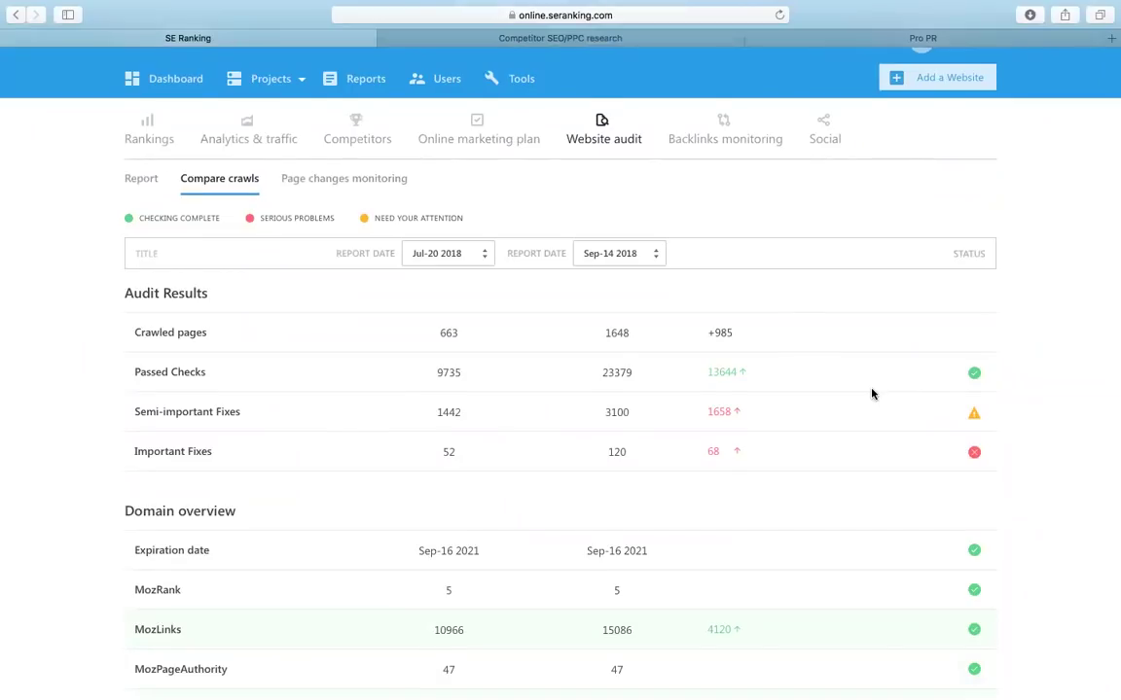
scroll(872, 393, "down", 20)
scroll(872, 393, "down", 20)
scroll(871, 393, "down", 10)
scroll(872, 393, "up", 20)
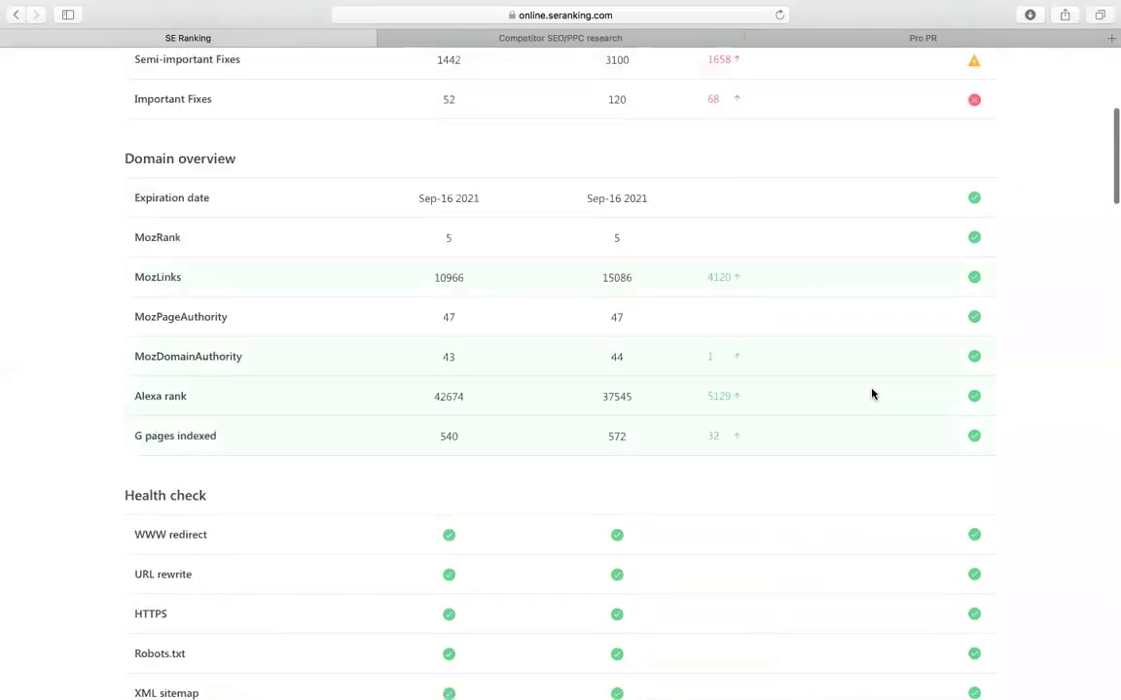
scroll(872, 393, "up", 5)
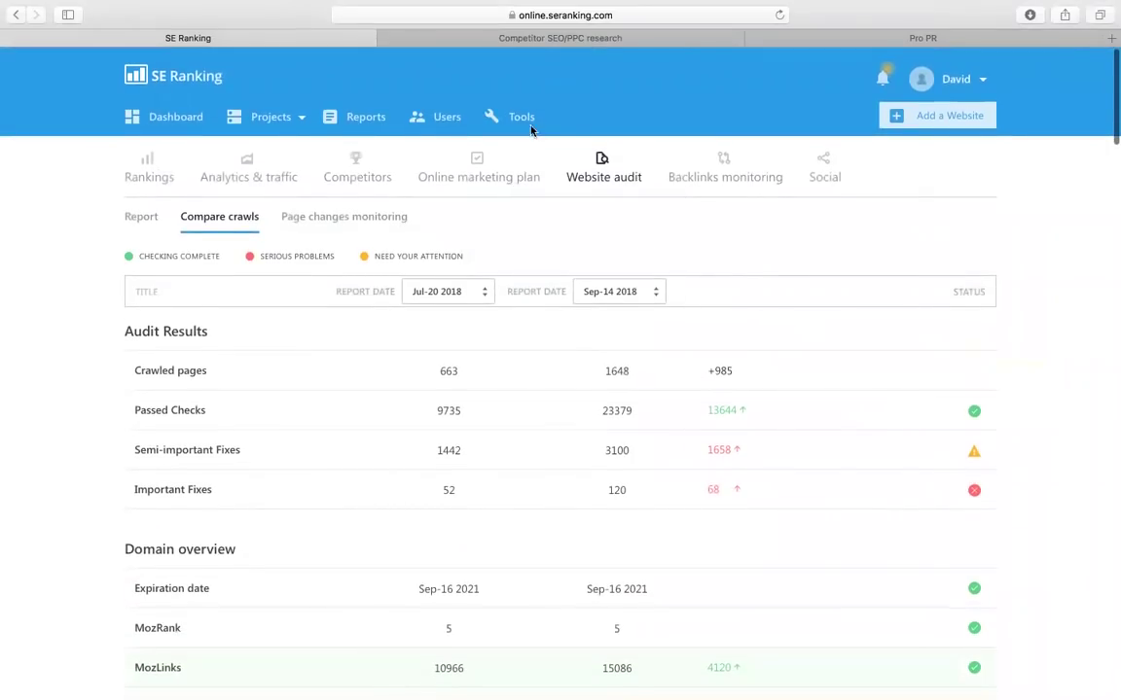
left_click(525, 116)
mouse_move(524, 120)
left_click(533, 200)
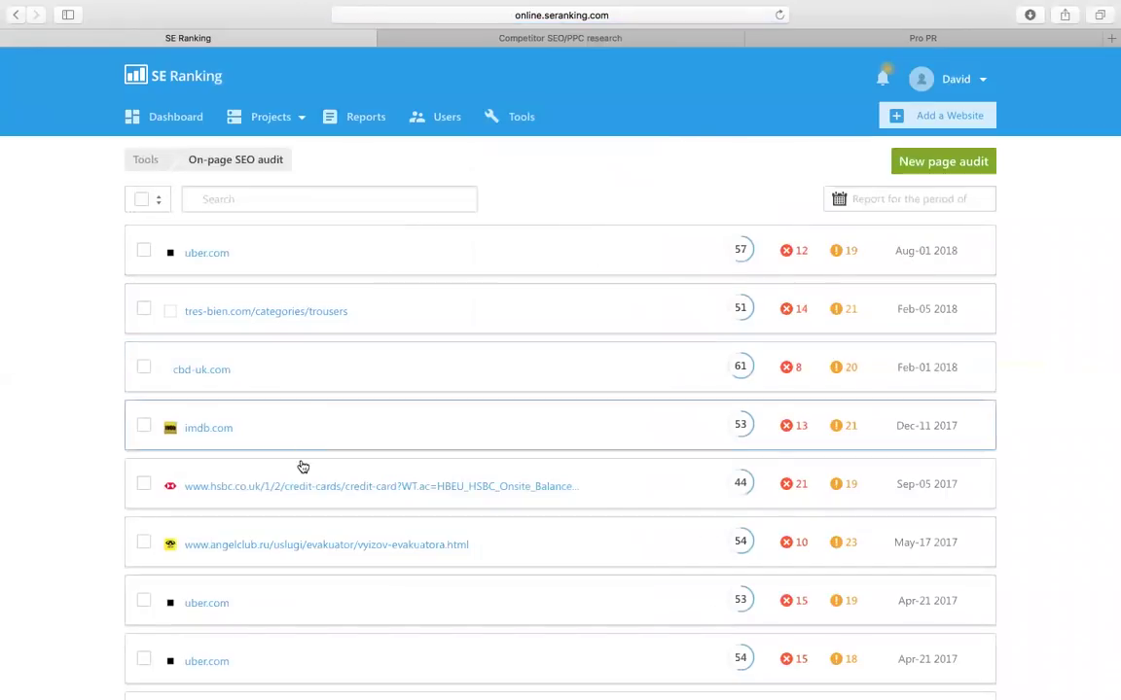
left_click(297, 487)
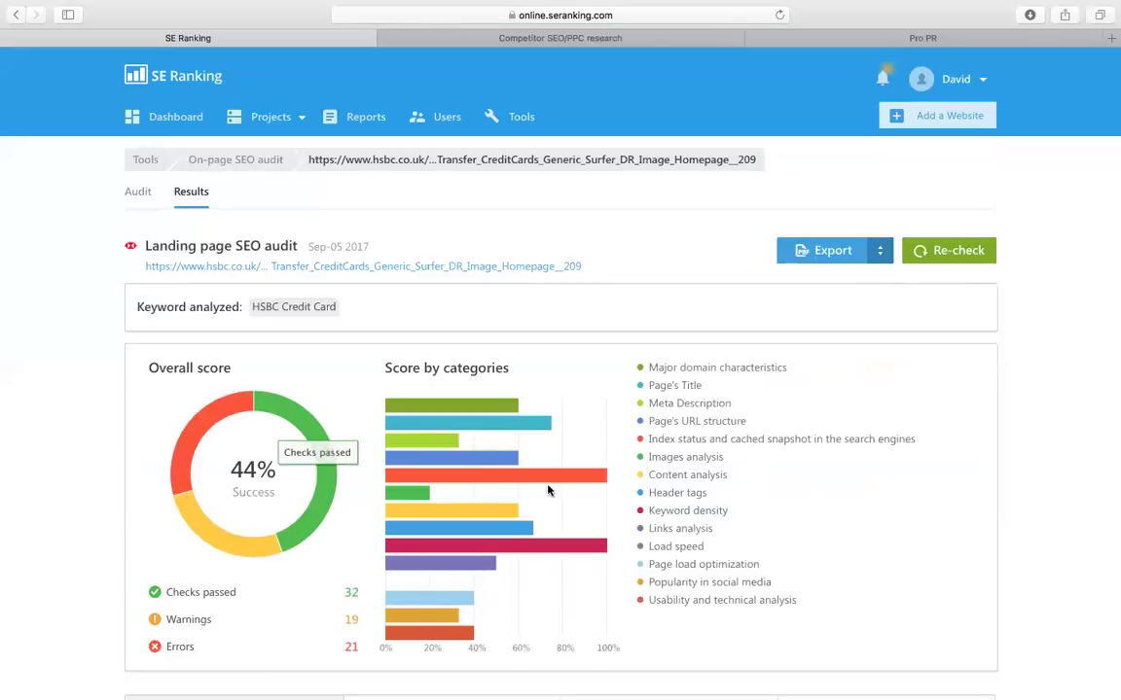
Step: Examine the landing page audit's category scores, domain characteristics, search snippets, images analysis and content analysis
scroll(710, 303, "down", 5)
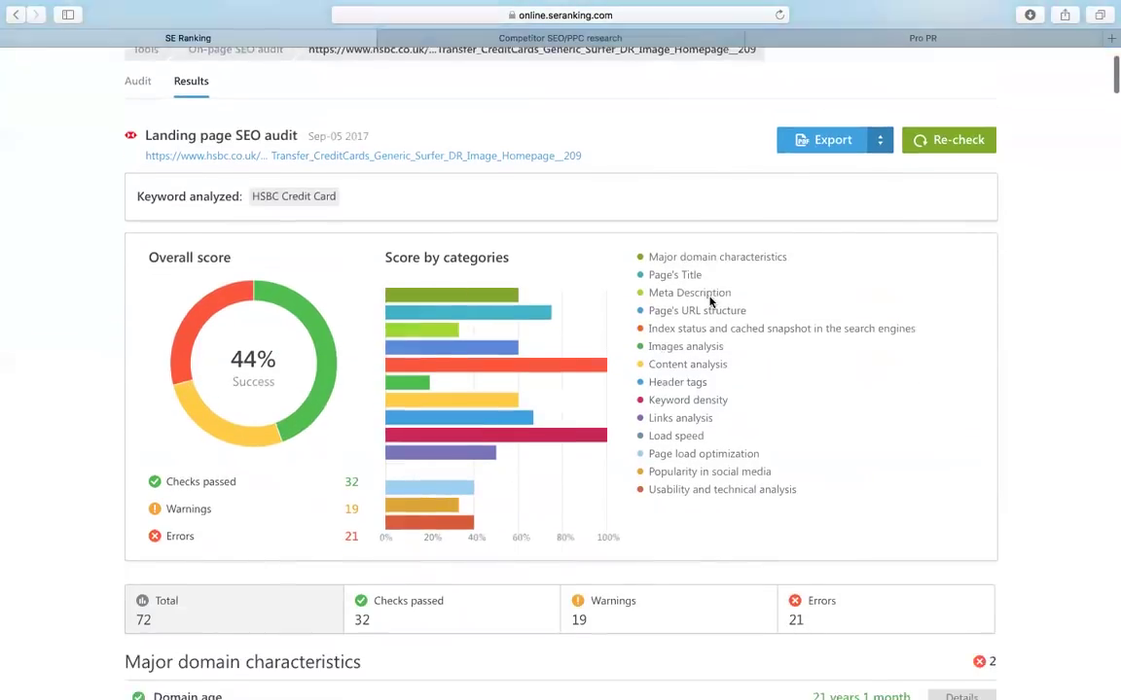
scroll(710, 302, "down", 1)
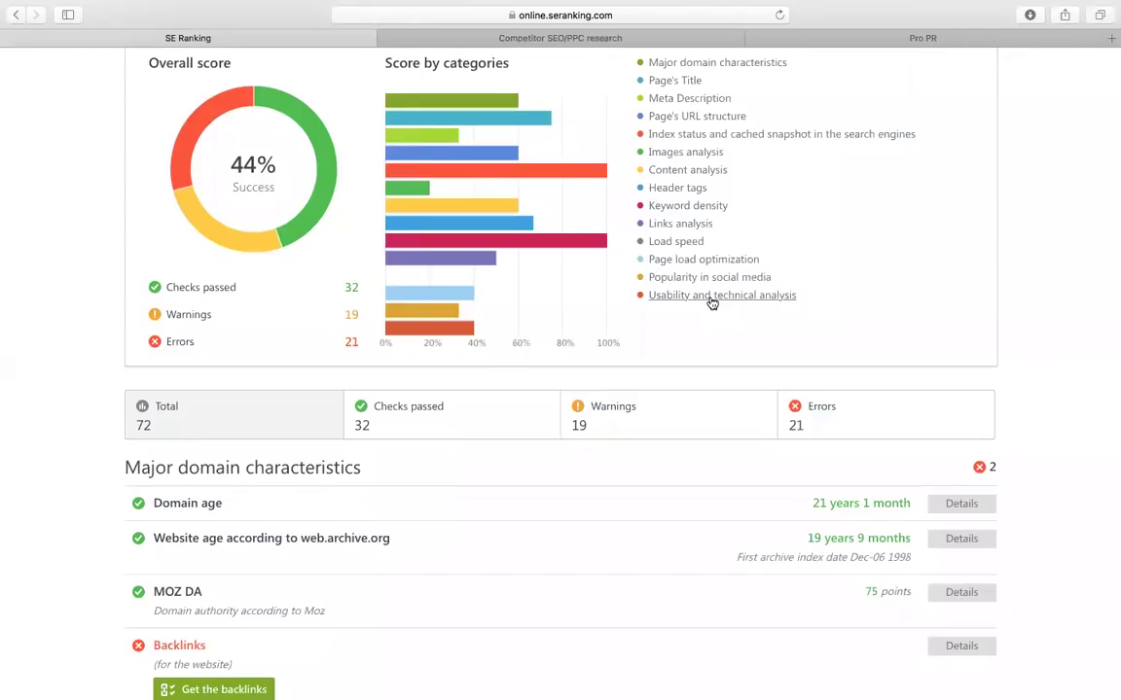
scroll(729, 386, "down", 15)
scroll(730, 386, "down", 18)
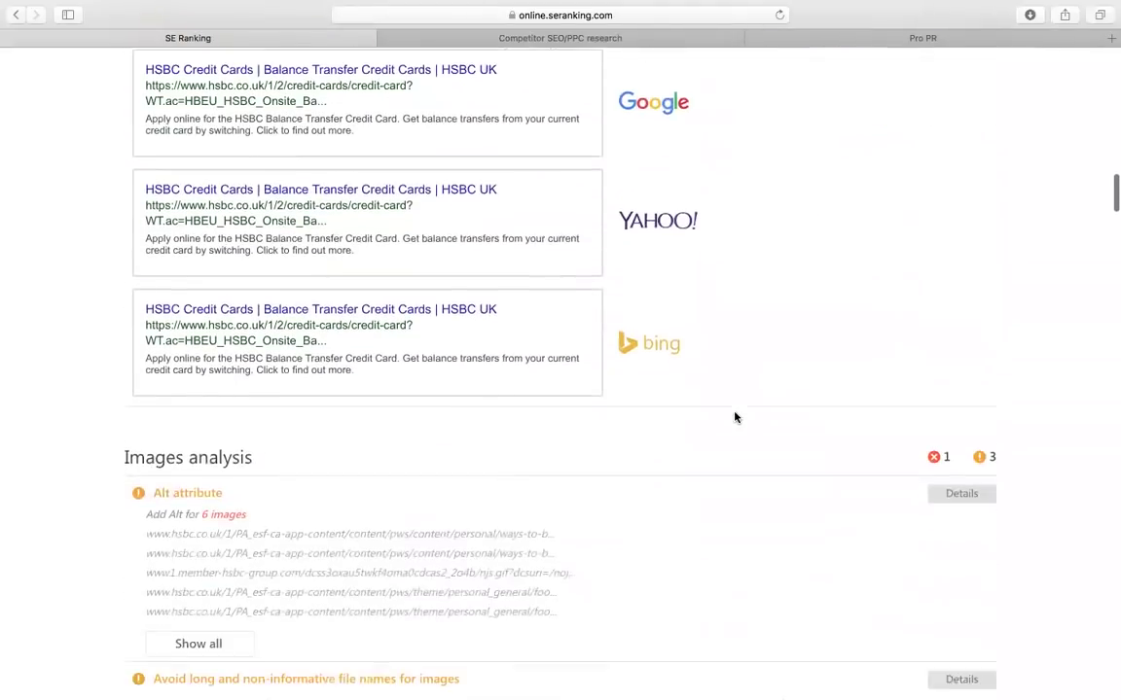
scroll(735, 414, "down", 18)
scroll(736, 410, "down", 8)
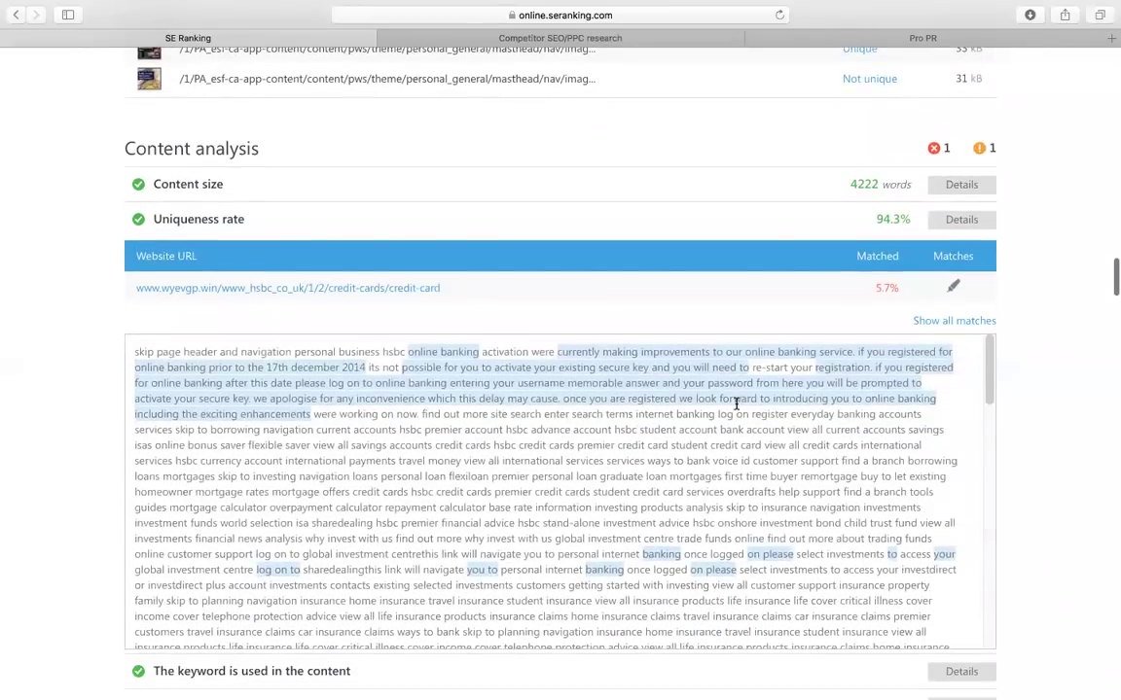
scroll(736, 404, "down", 15)
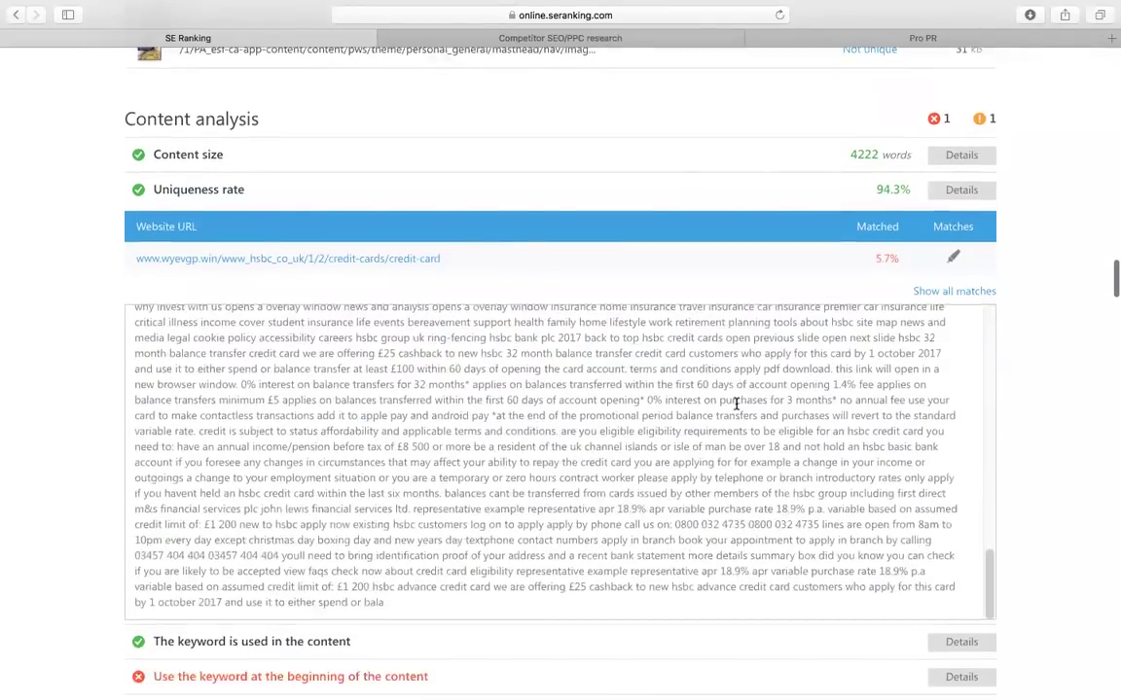
scroll(736, 403, "down", 20)
scroll(737, 404, "up", 20)
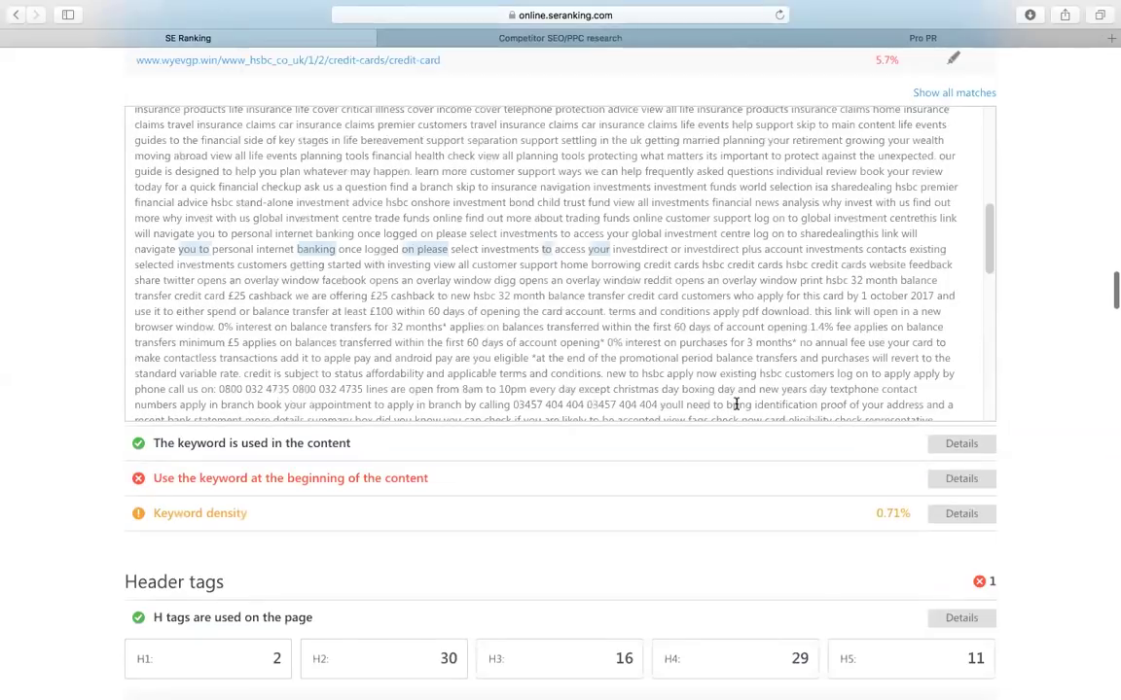
scroll(736, 404, "up", 20)
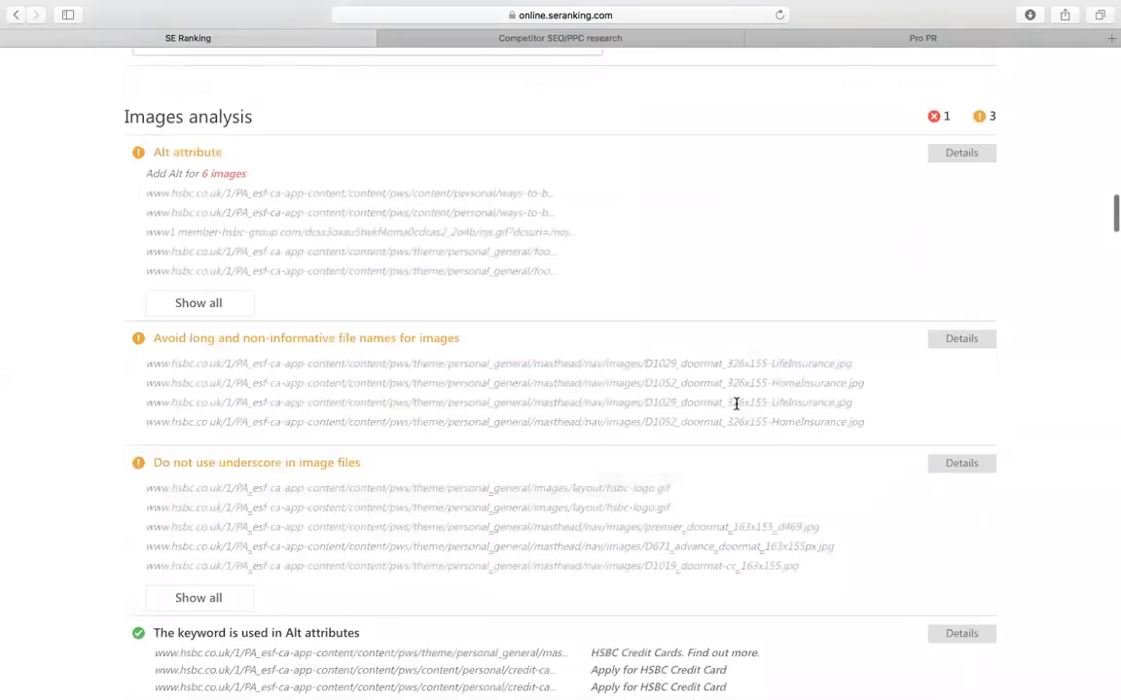
Step: Return to the dashboard and delete the Zappos website from the project list, confirming the removal
scroll(737, 404, "up", 20)
scroll(736, 410, "up", 20)
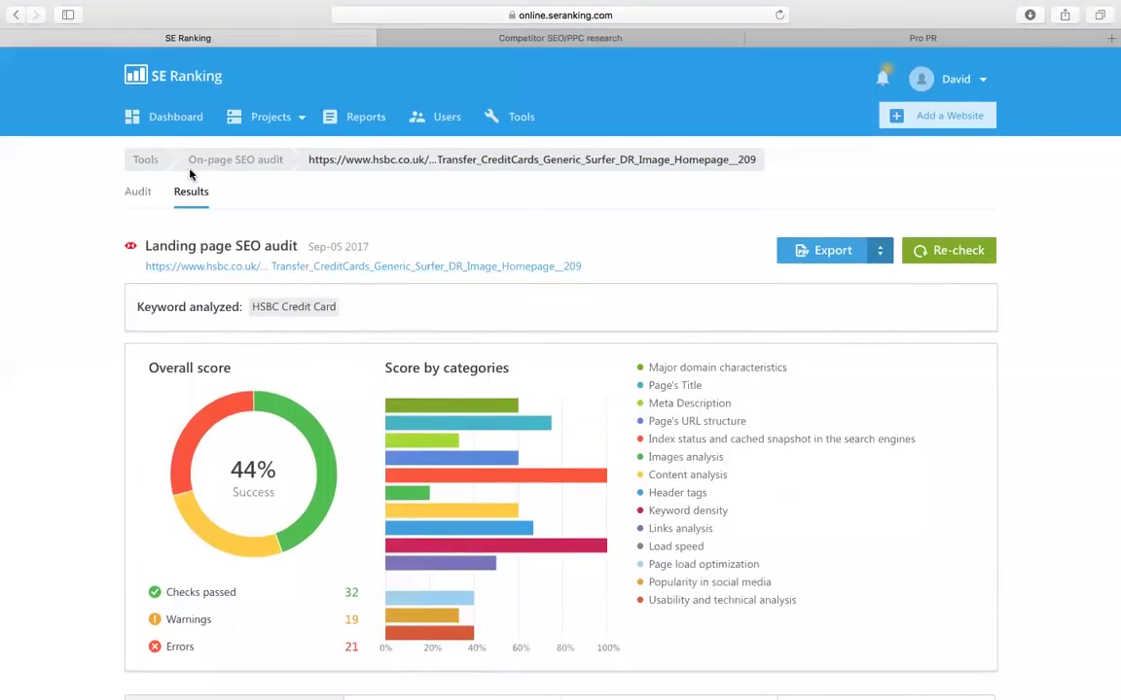
left_click(178, 118)
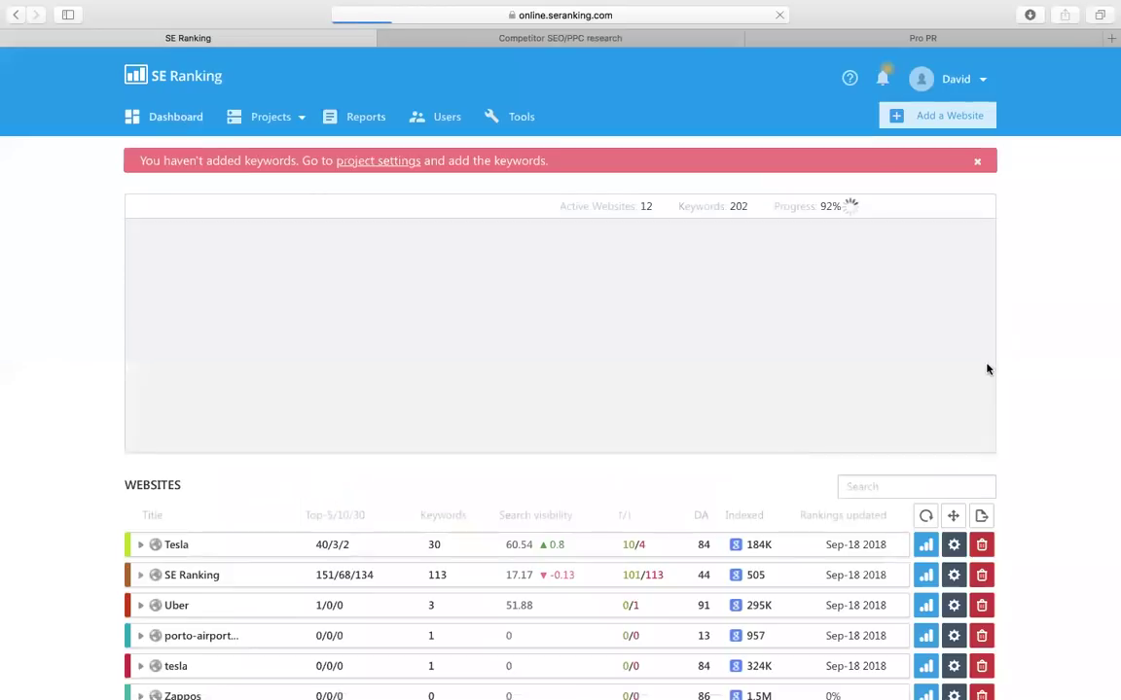
scroll(1064, 484, "down", 3)
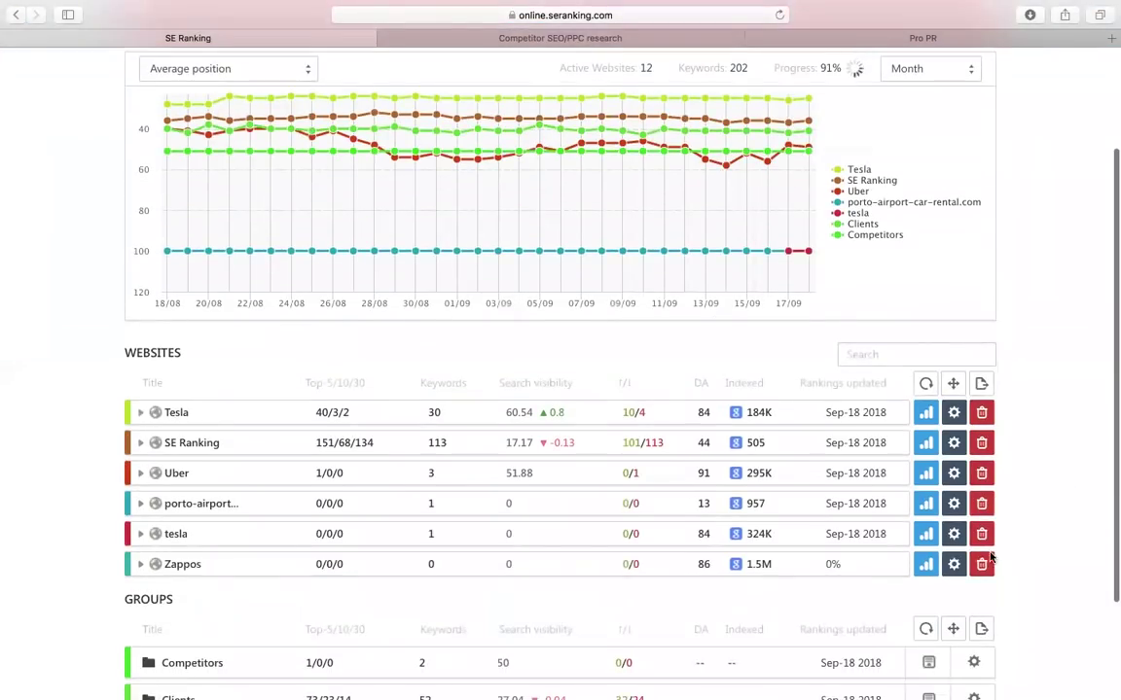
left_click(976, 504)
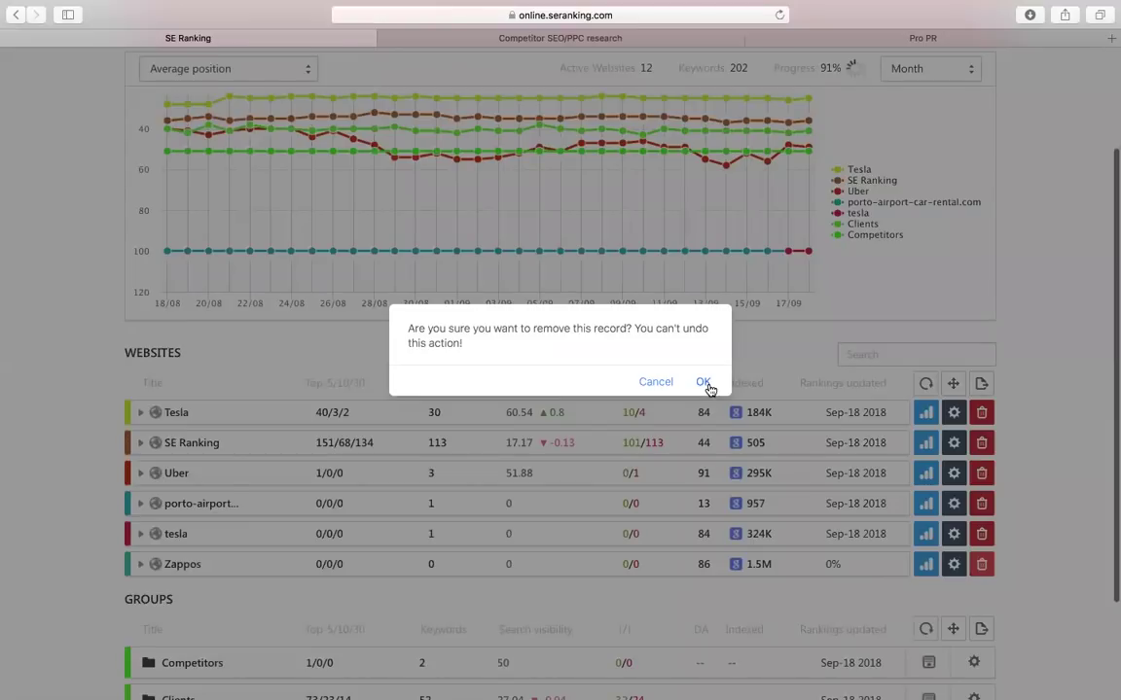
left_click(704, 384)
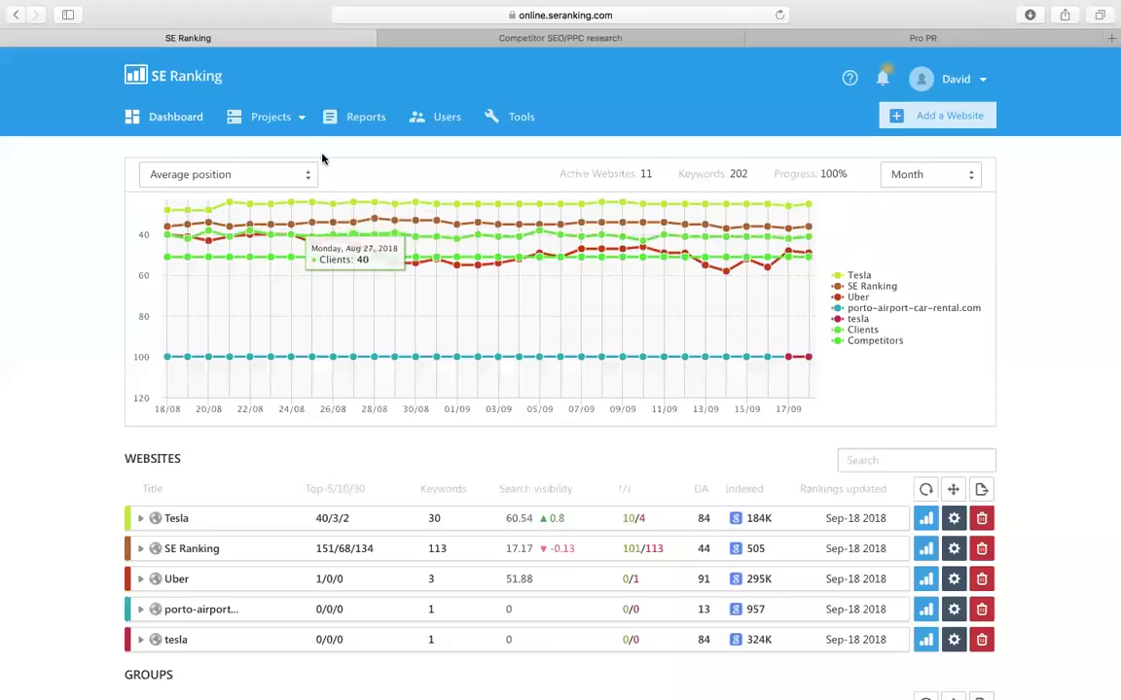
Step: Open the page changes monitoring of the SE Ranking project and review the change history and the monitored pages
left_click(278, 117)
mouse_move(301, 178)
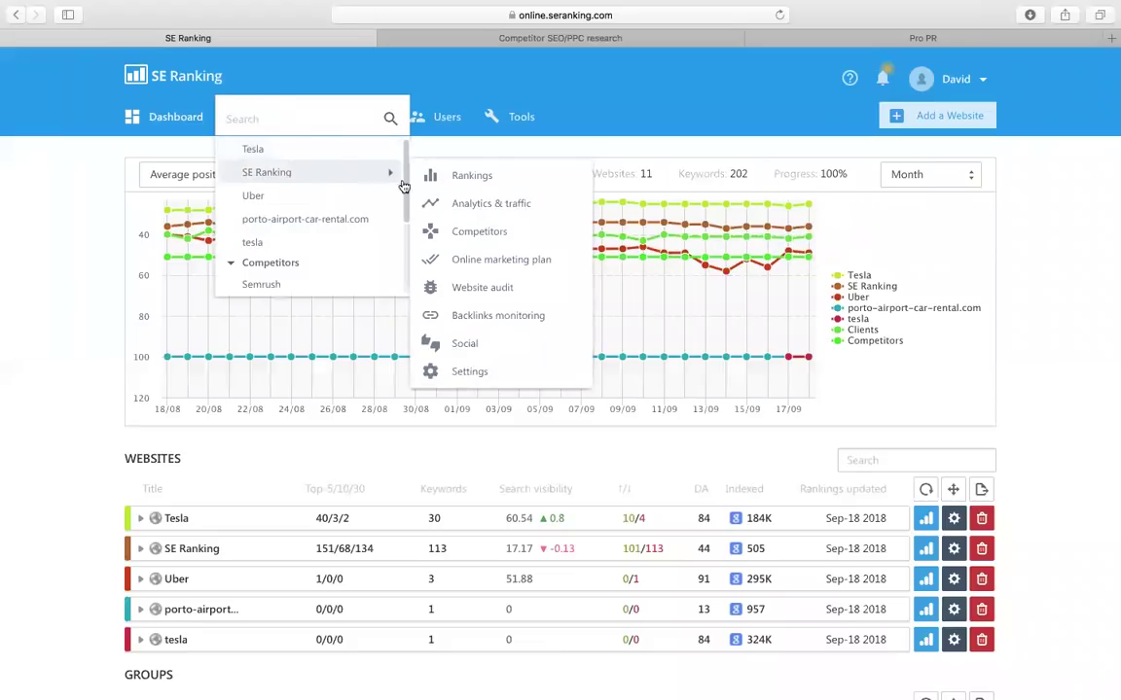
mouse_move(483, 291)
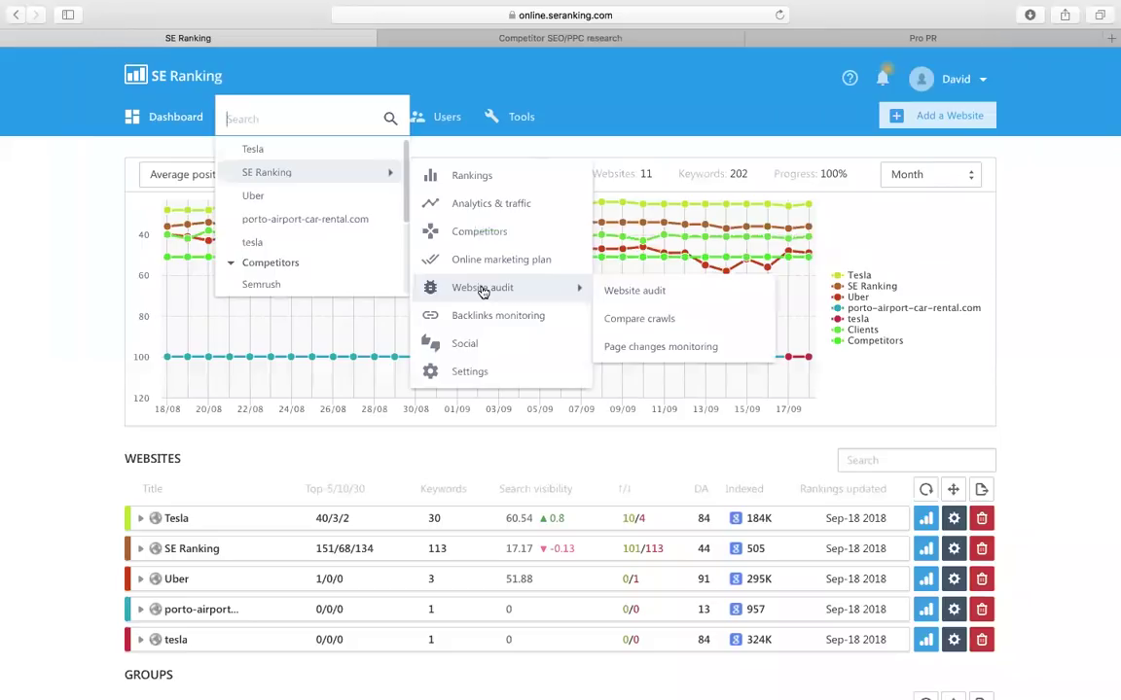
left_click(658, 360)
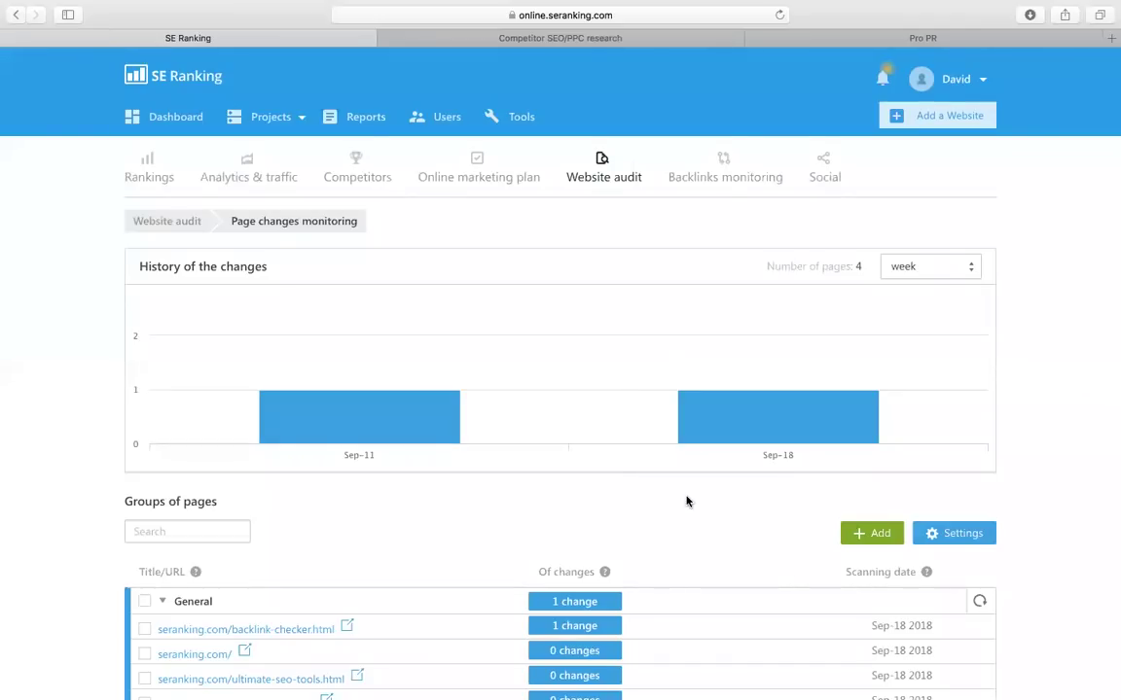
scroll(686, 501, "down", 2)
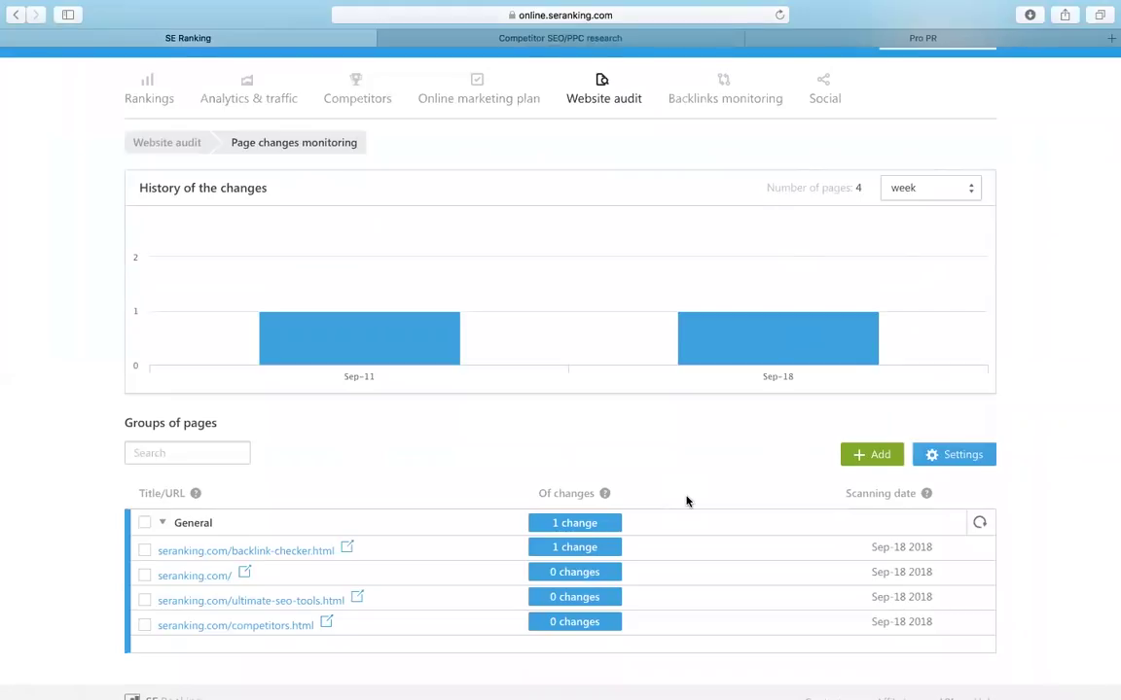
scroll(737, 412, "down", 1)
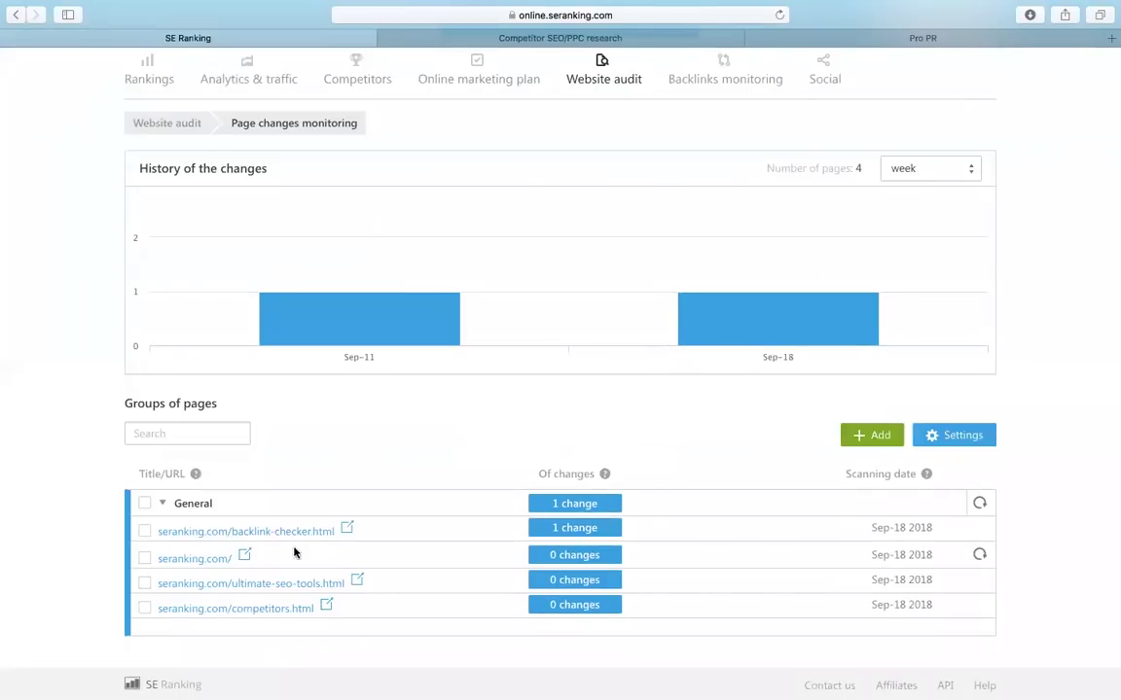
Step: Open the changes log of seranking.com/backlink-checker.html and compare its two scans across all page elements
left_click(232, 542)
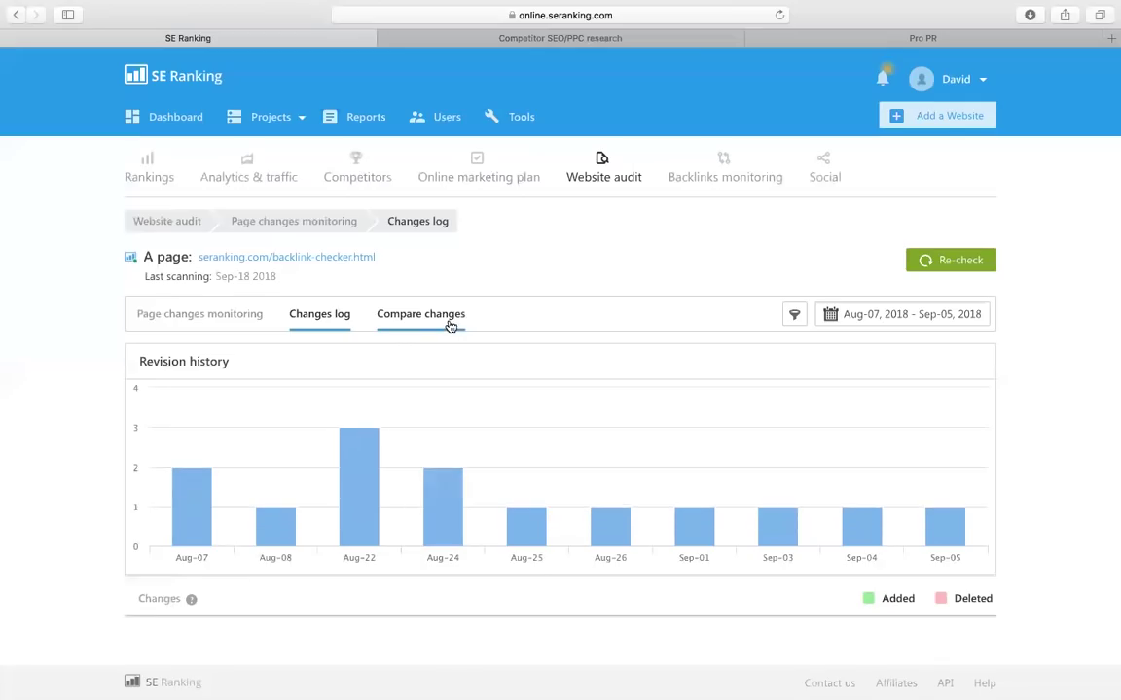
left_click(449, 328)
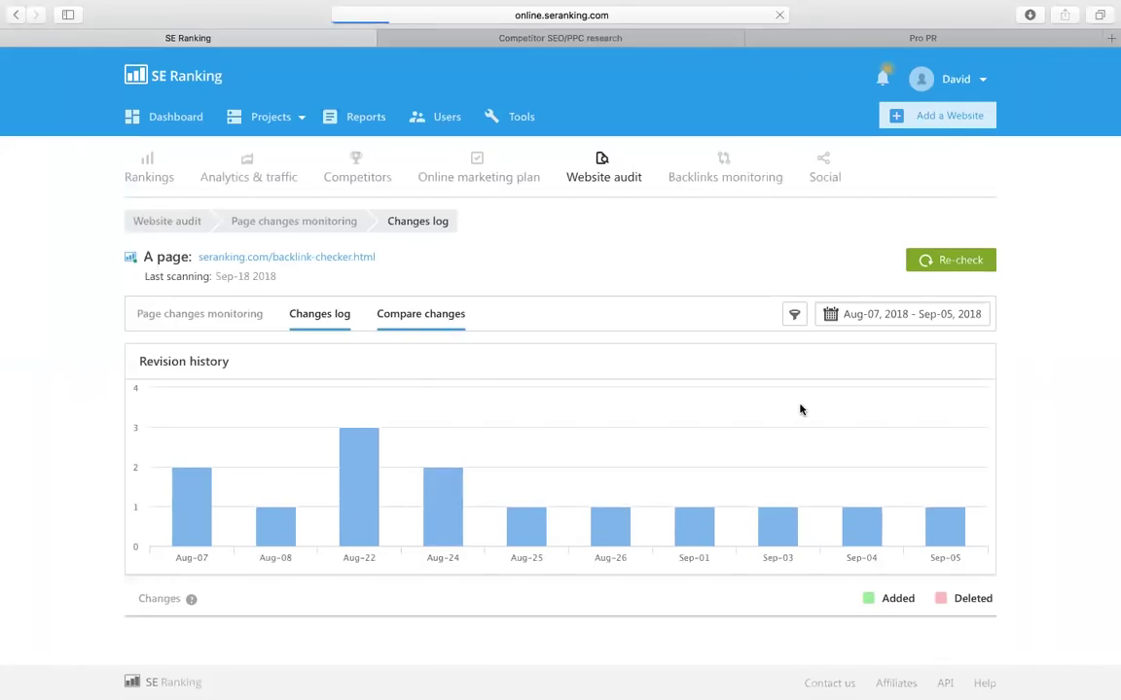
scroll(826, 527, "down", 5)
scroll(827, 528, "down", 10)
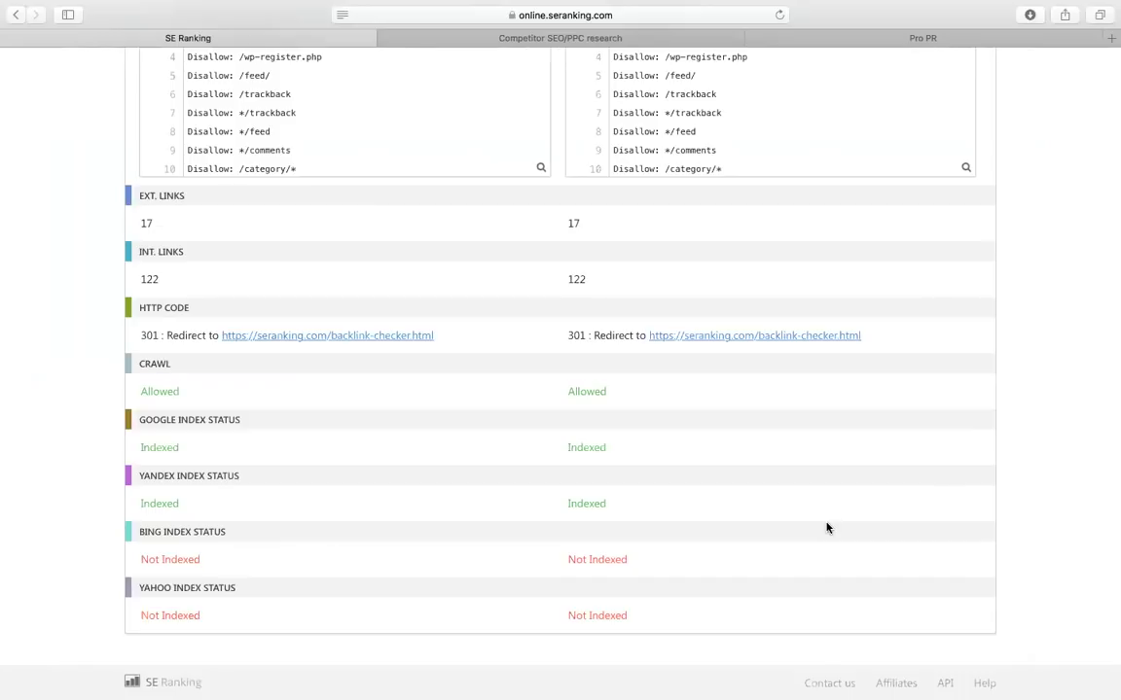
scroll(827, 528, "up", 15)
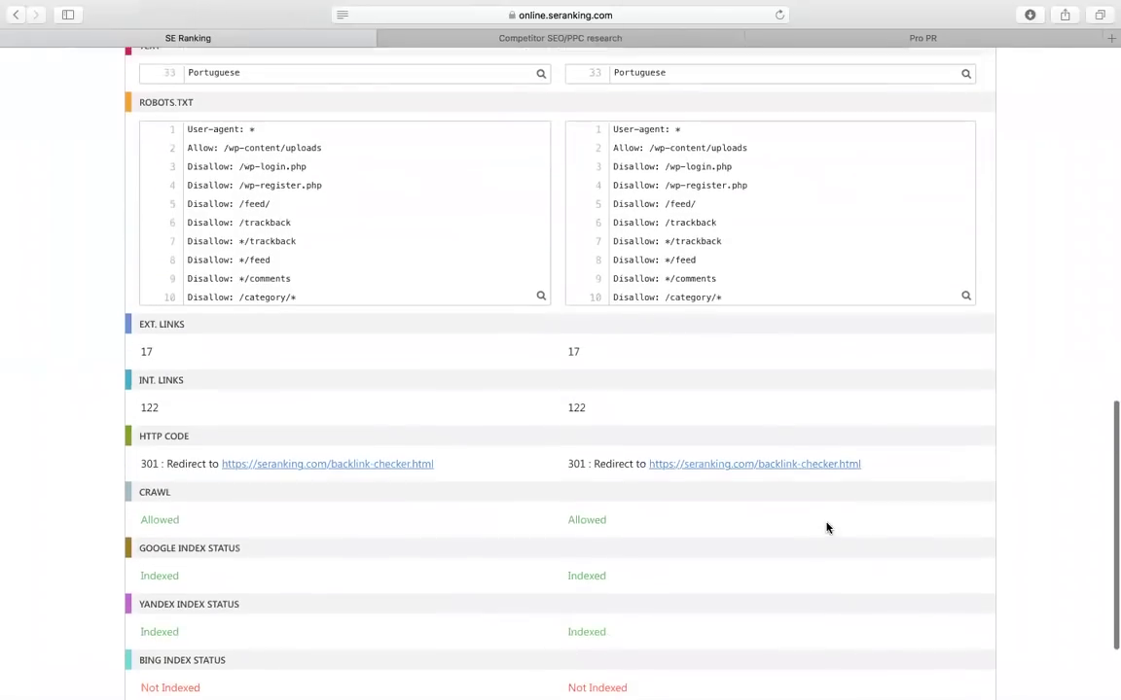
scroll(827, 529, "up", 3)
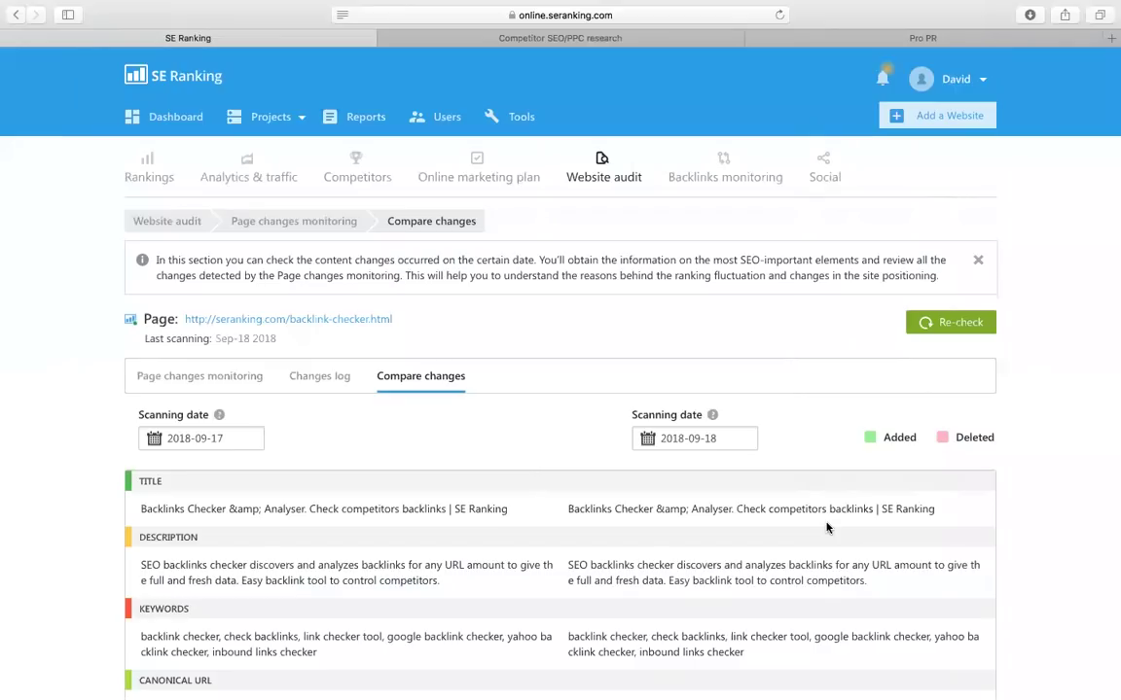
Step: Open the backlinks monitoring of the SE Ranking project and show the features available for each project
left_click(722, 185)
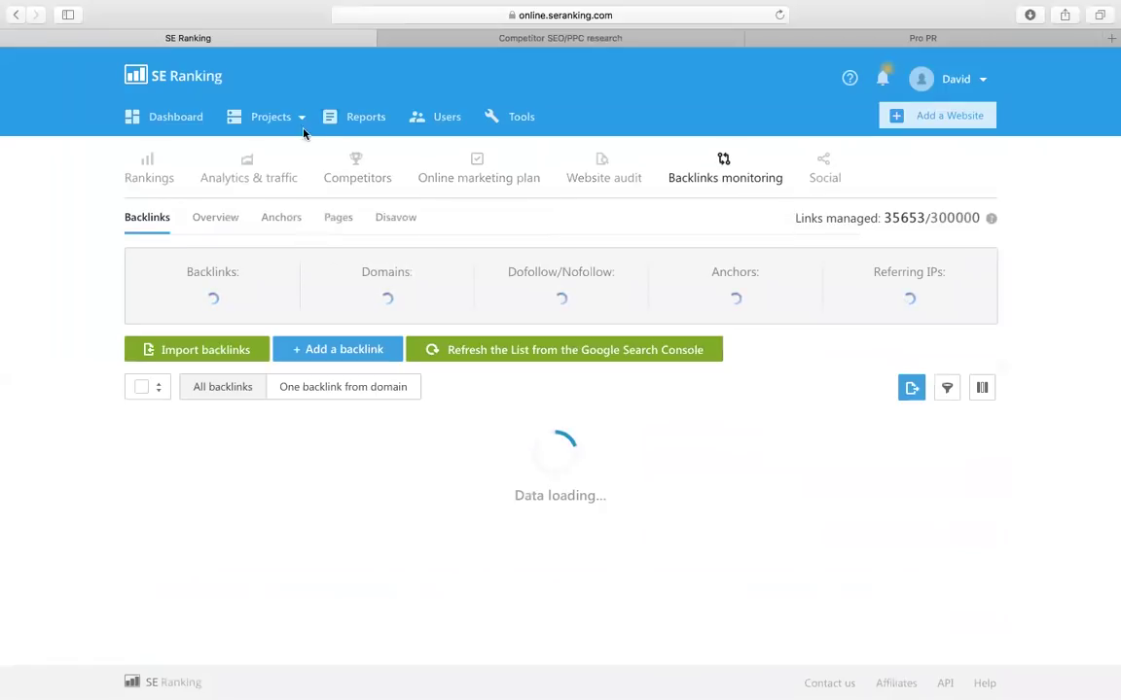
mouse_move(265, 109)
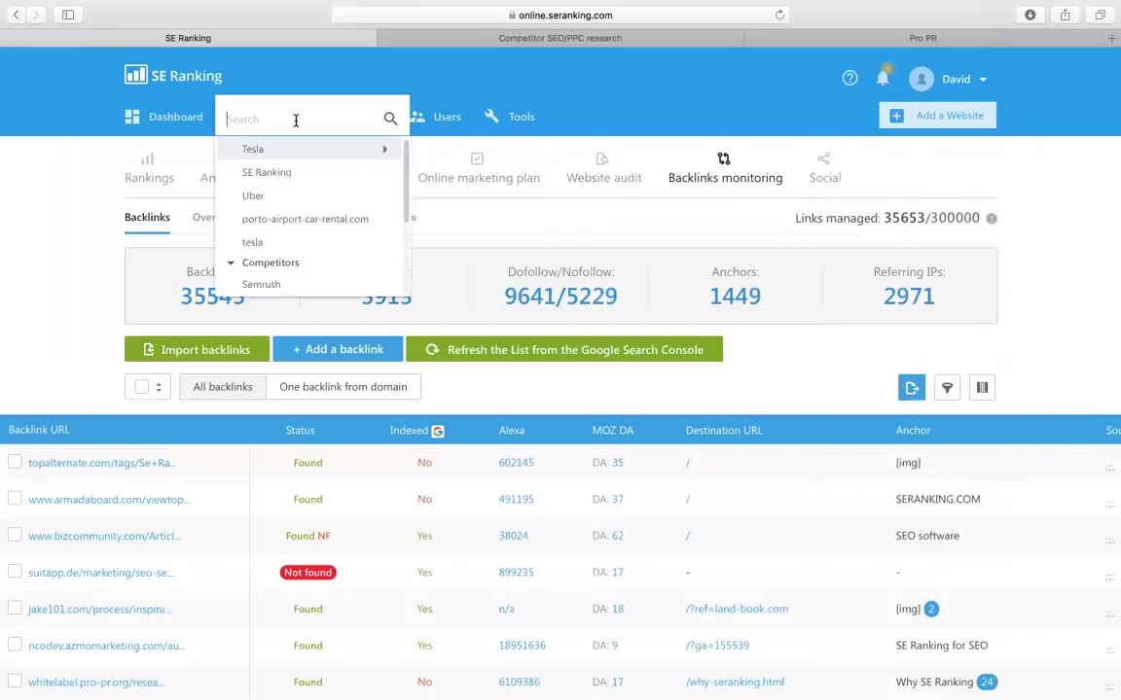
left_click(296, 120)
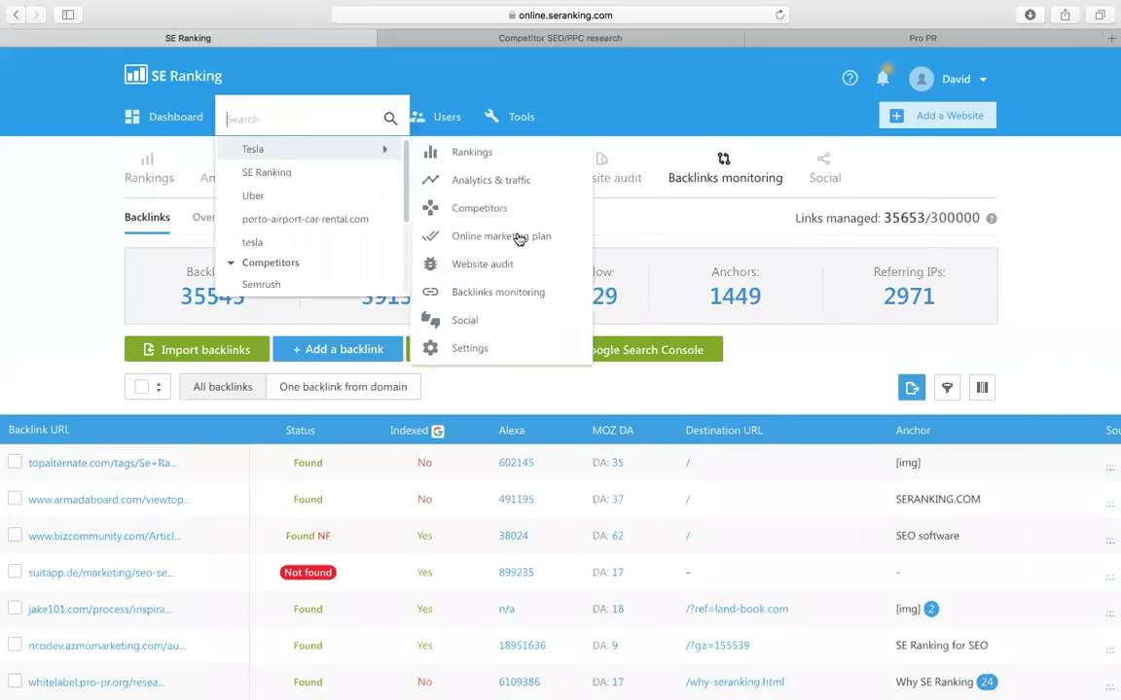
left_click(834, 407)
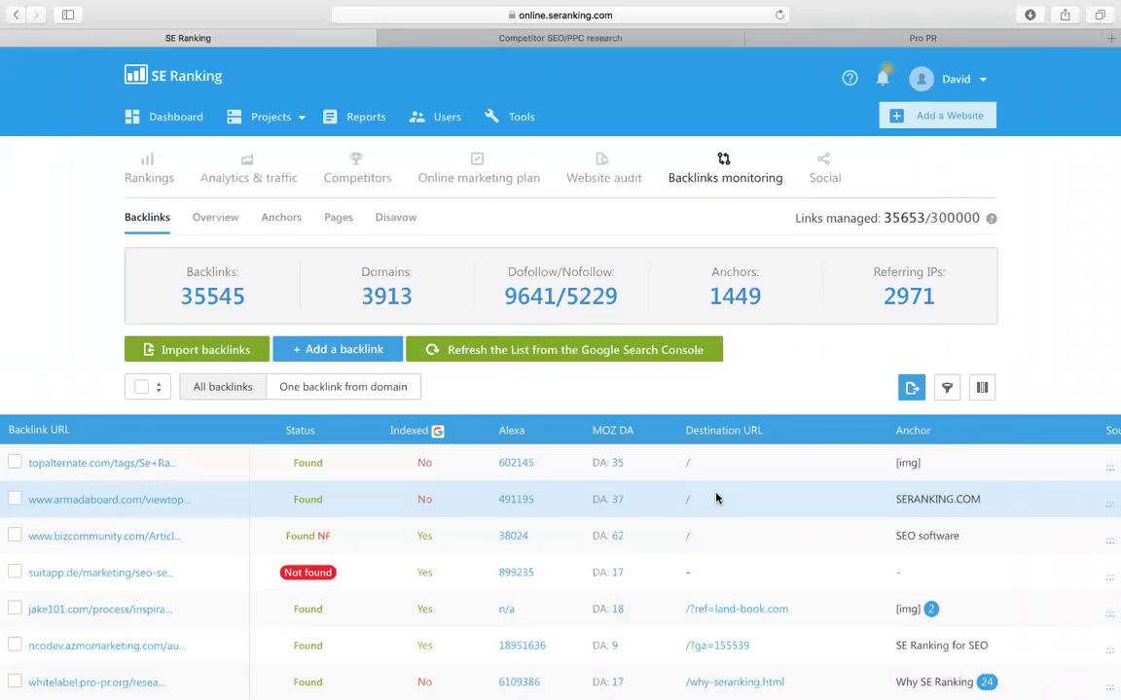
left_click(15, 464)
left_click(16, 500)
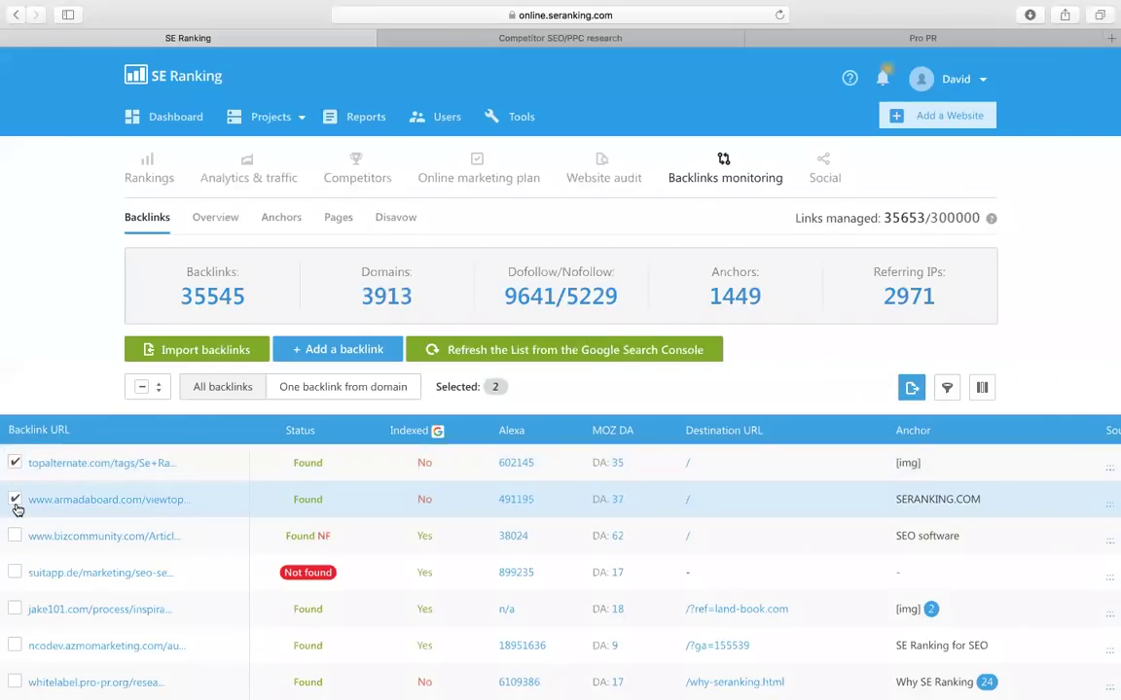
left_click(155, 389)
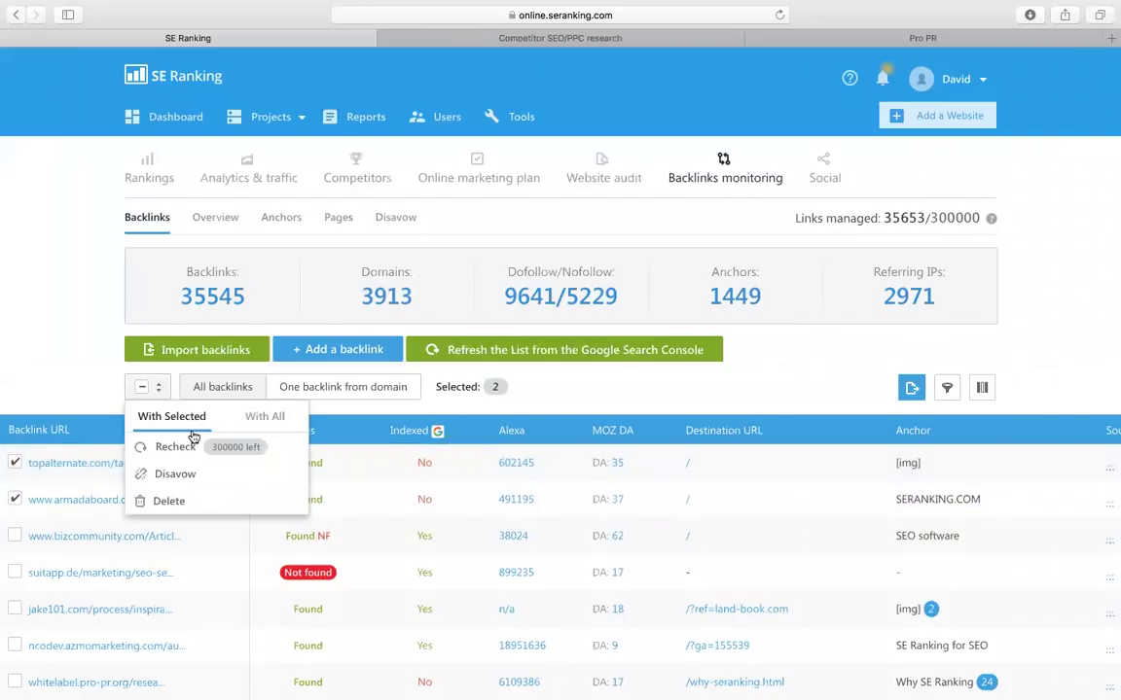
mouse_move(269, 474)
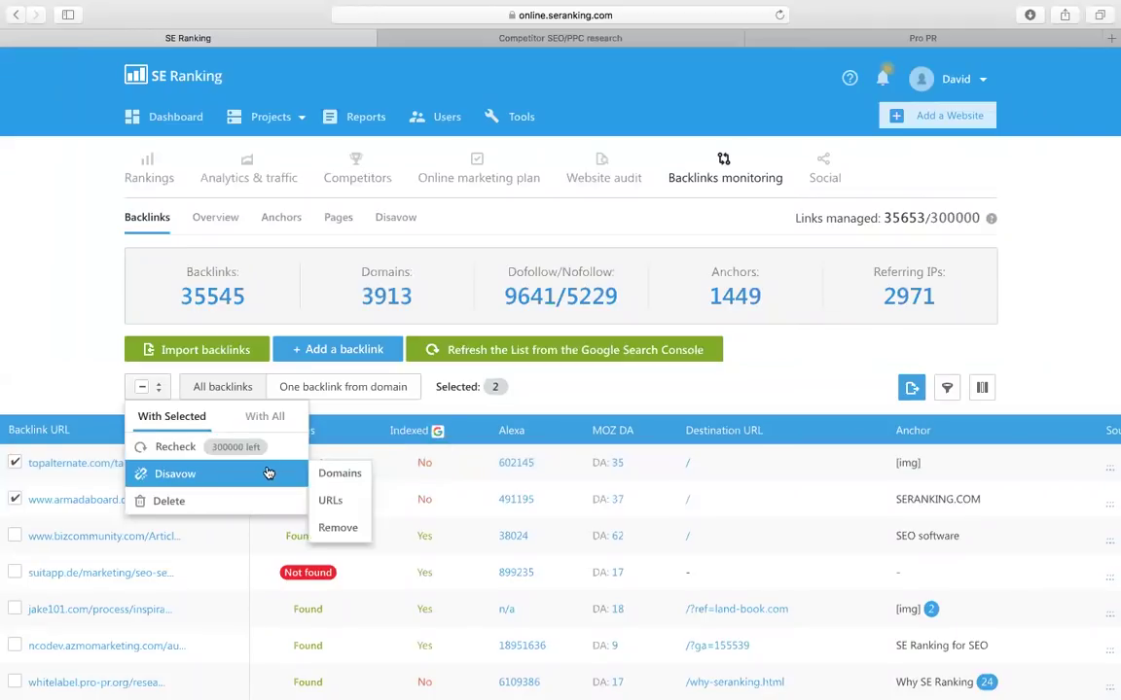
left_click(340, 509)
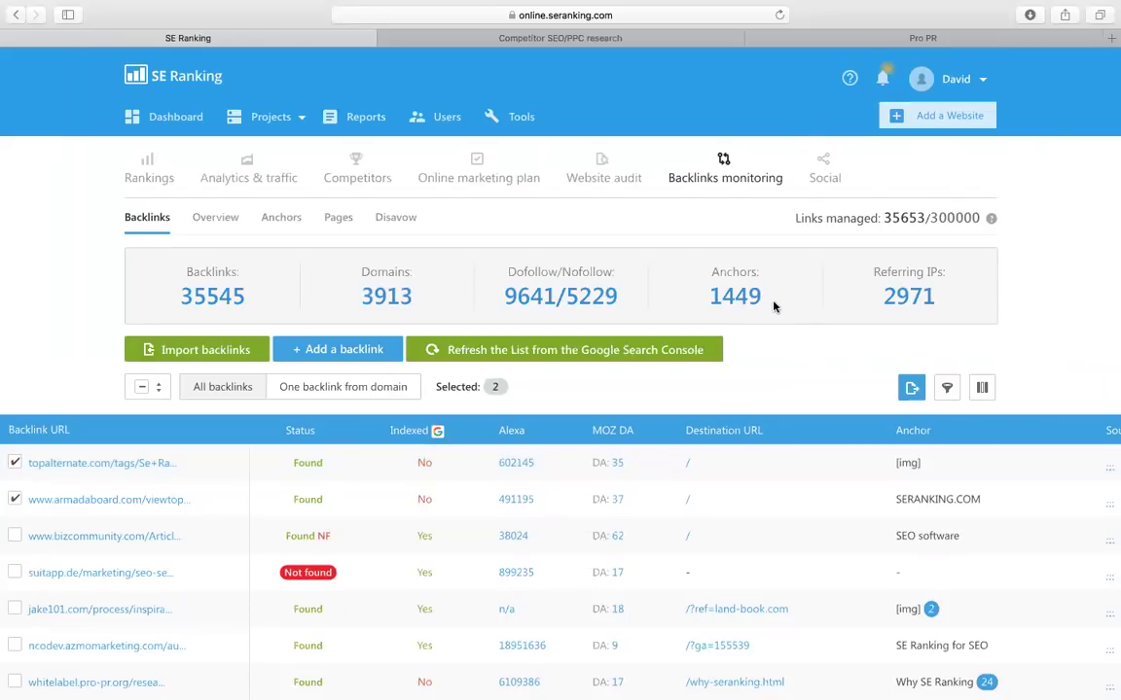
Step: Open the Backlinks explorer to view its report history, and return to the project's backlinks monitoring
mouse_move(525, 113)
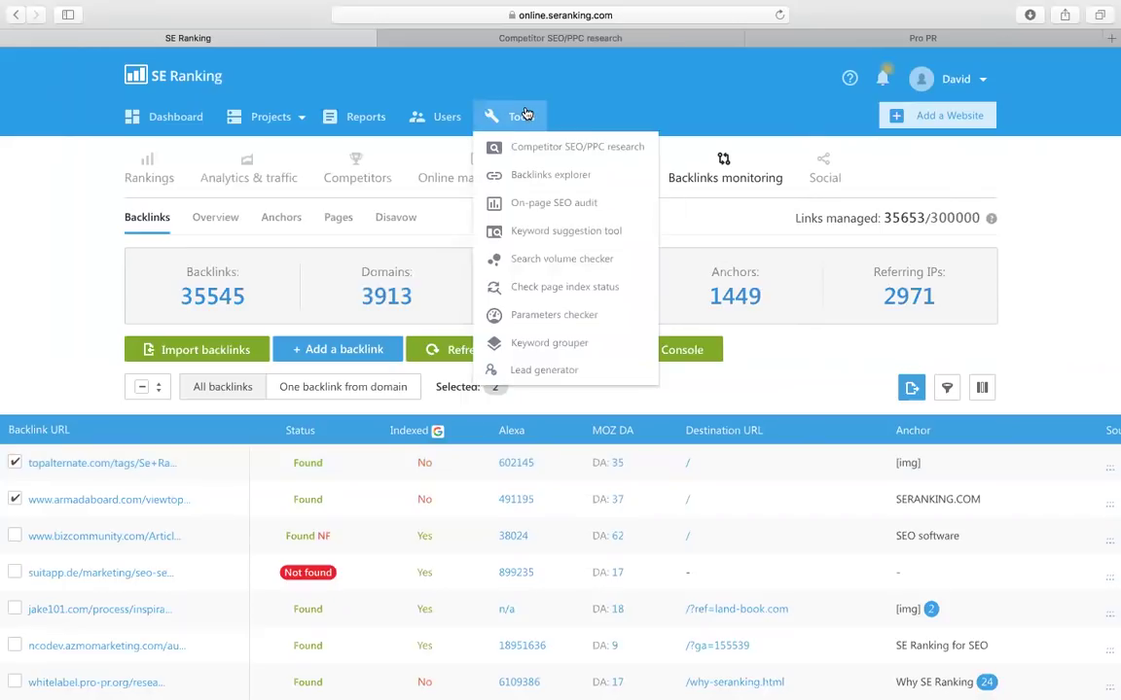
left_click(542, 178)
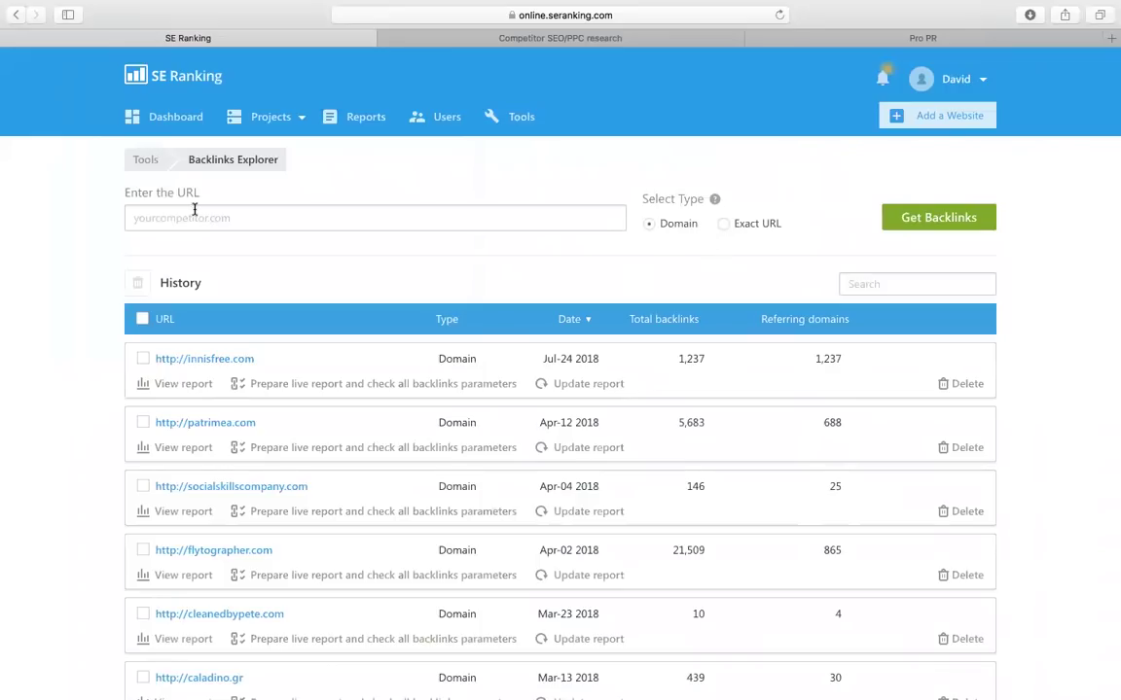
left_click(15, 16)
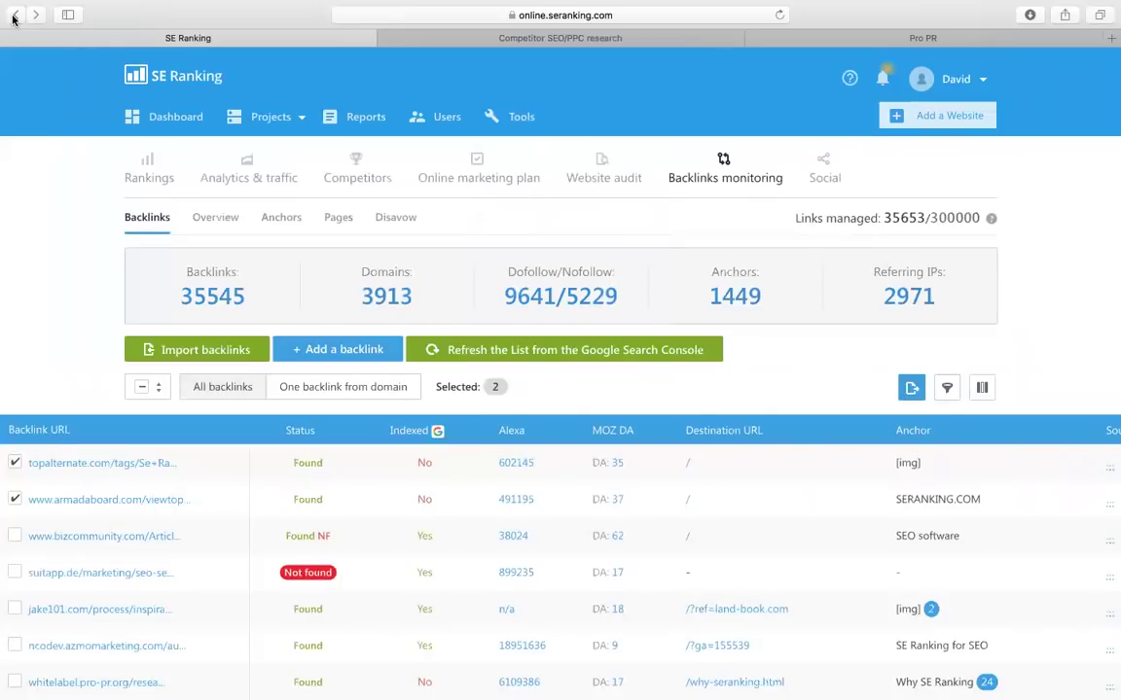
Step: Switch to the Competitor SEO/PPC research tool and analyse the domain zappos.com for Google US
left_click(518, 119)
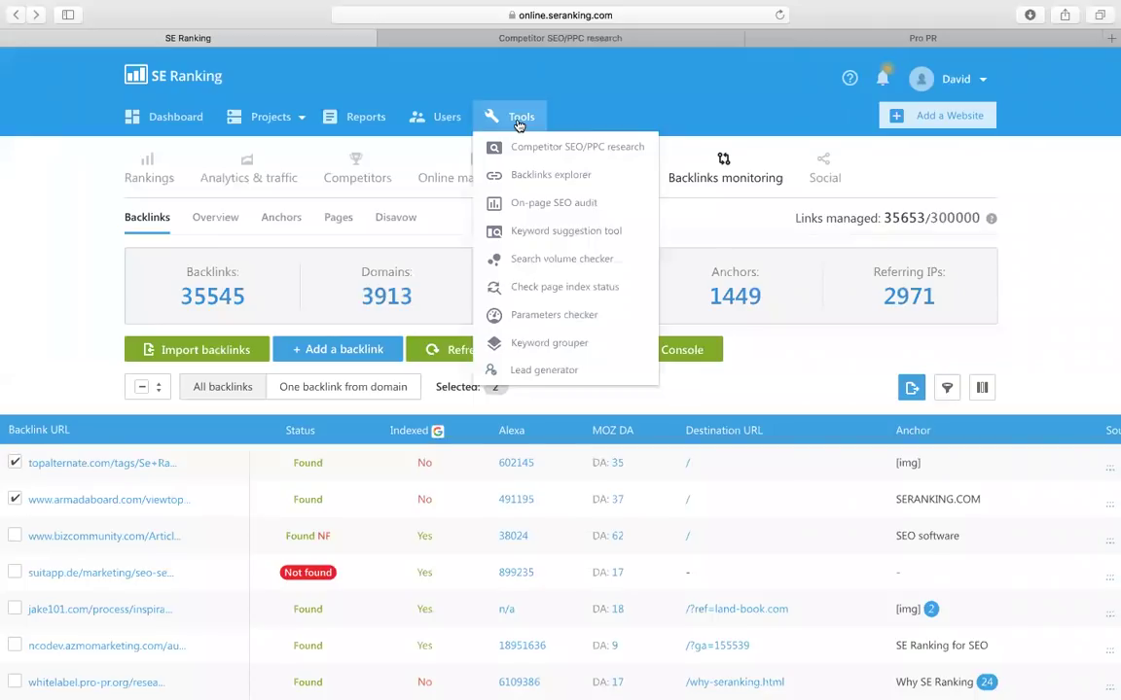
left_click(512, 37)
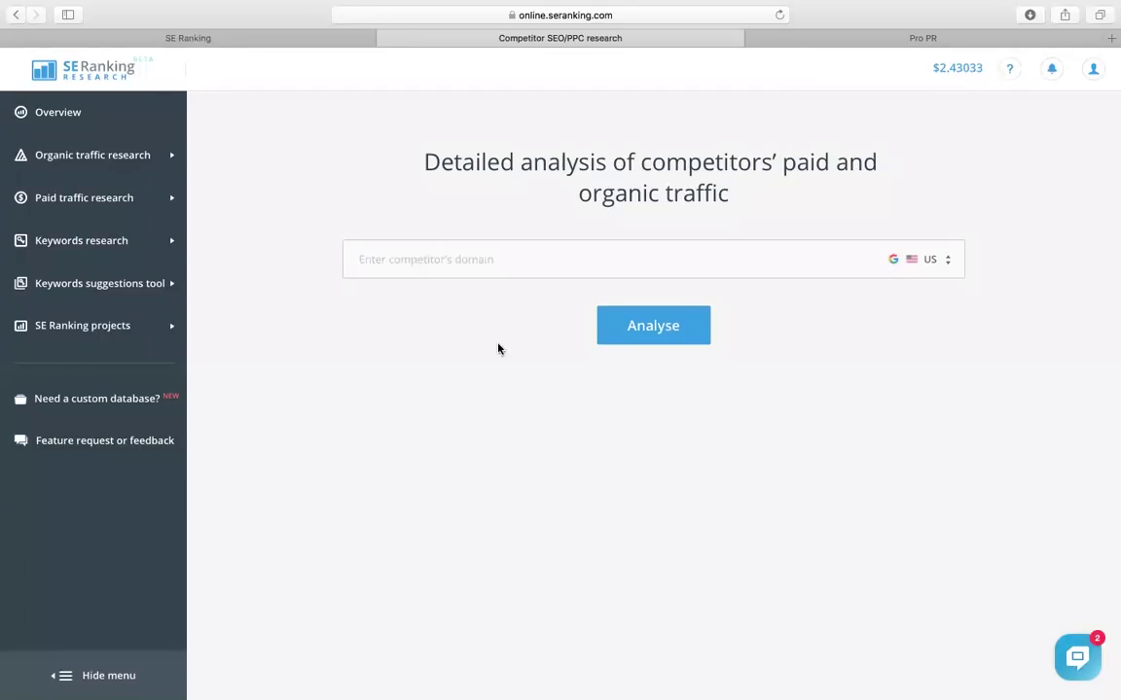
left_click(492, 263)
type("zappos.com")
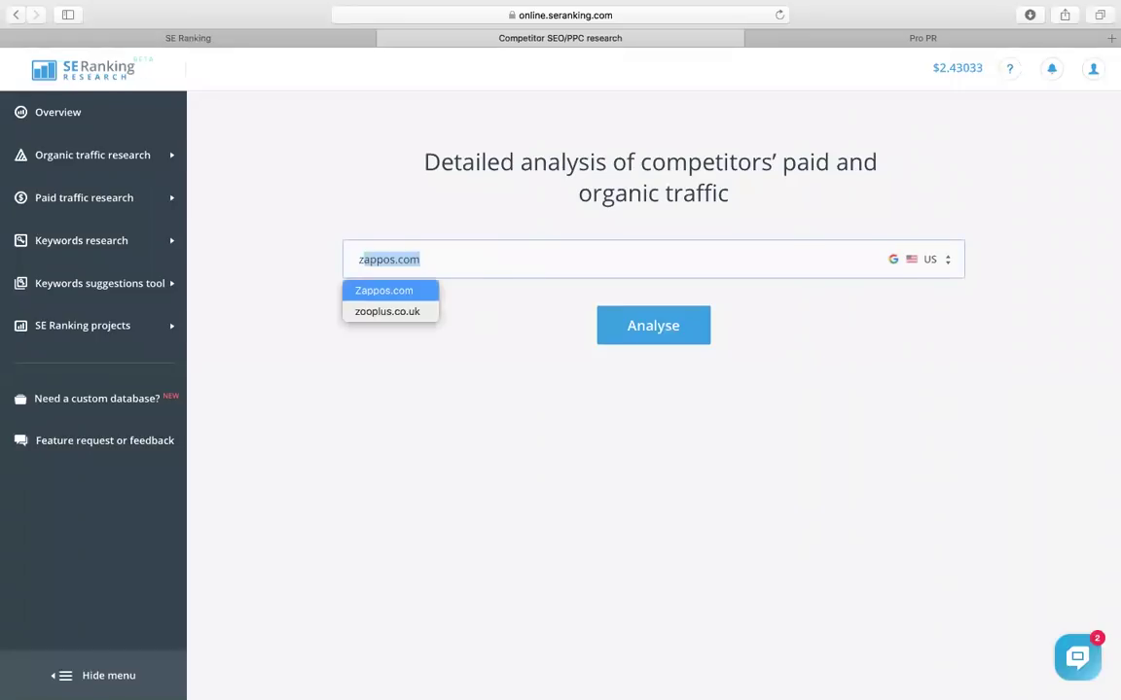
left_click(486, 324)
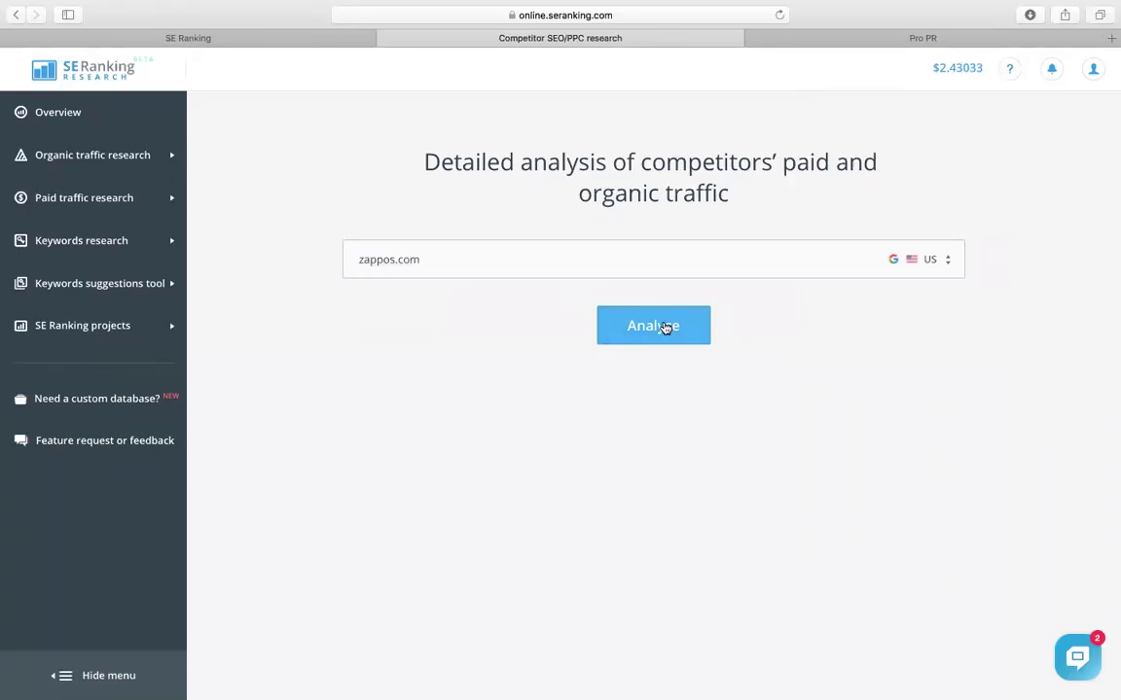
left_click(664, 328)
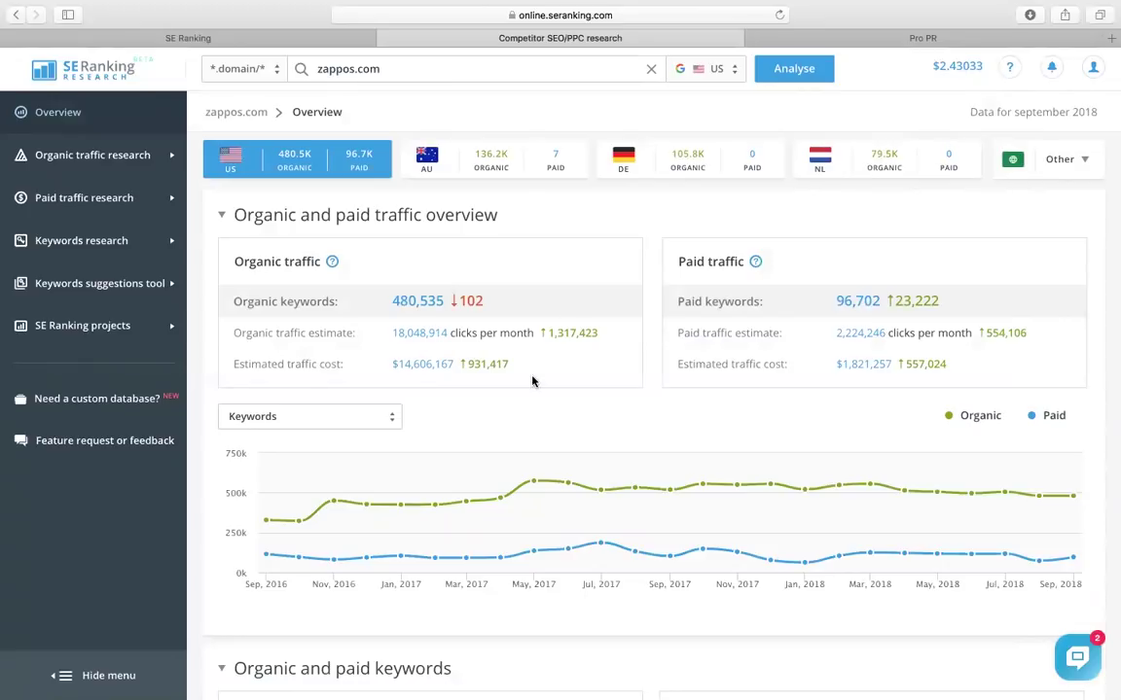
Step: Look through the zappos.com overview's keywords, open the detailed organic keywords report and examine its keyword rankings
scroll(532, 381, "down", 5)
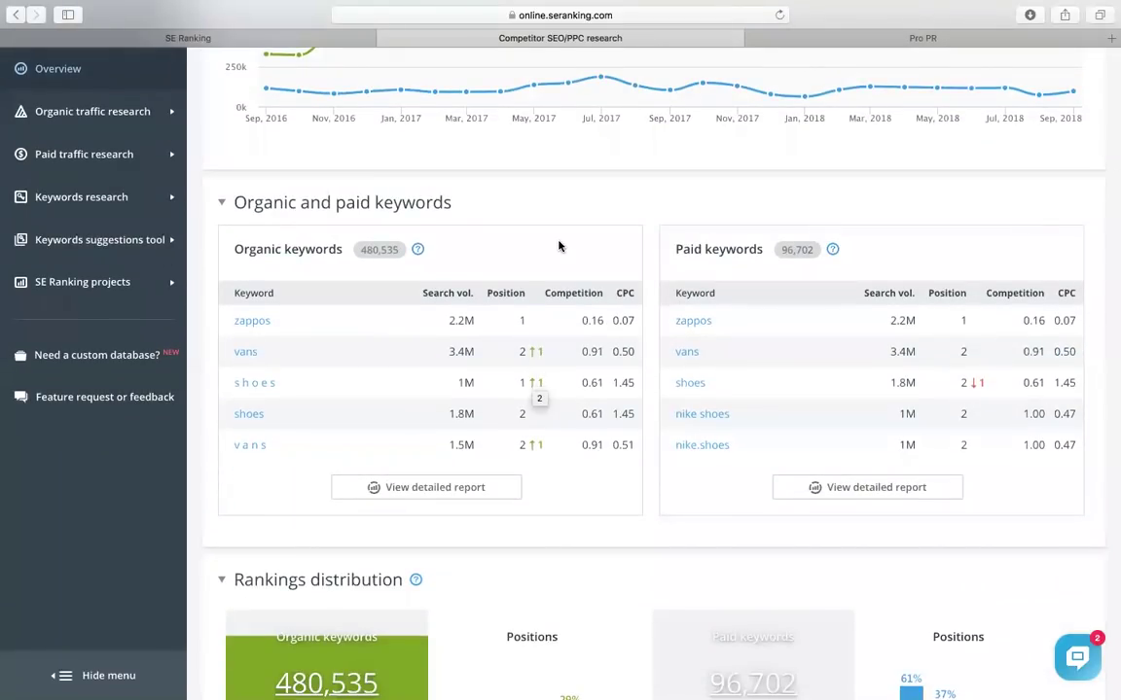
scroll(557, 242, "down", 1)
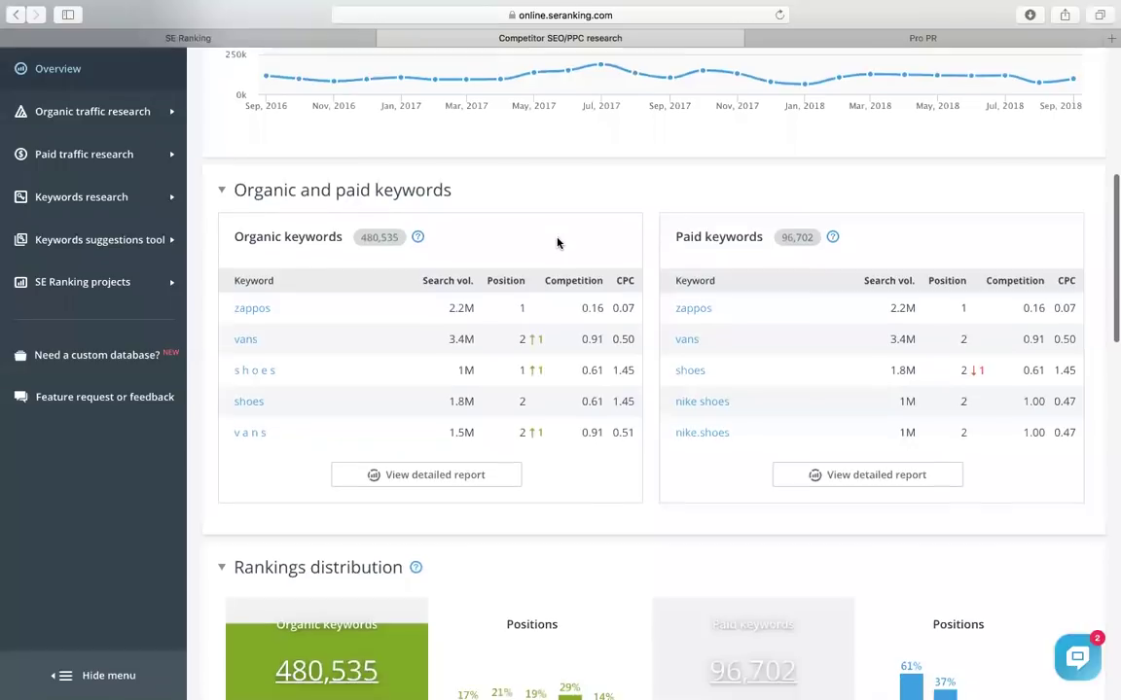
left_click(518, 446)
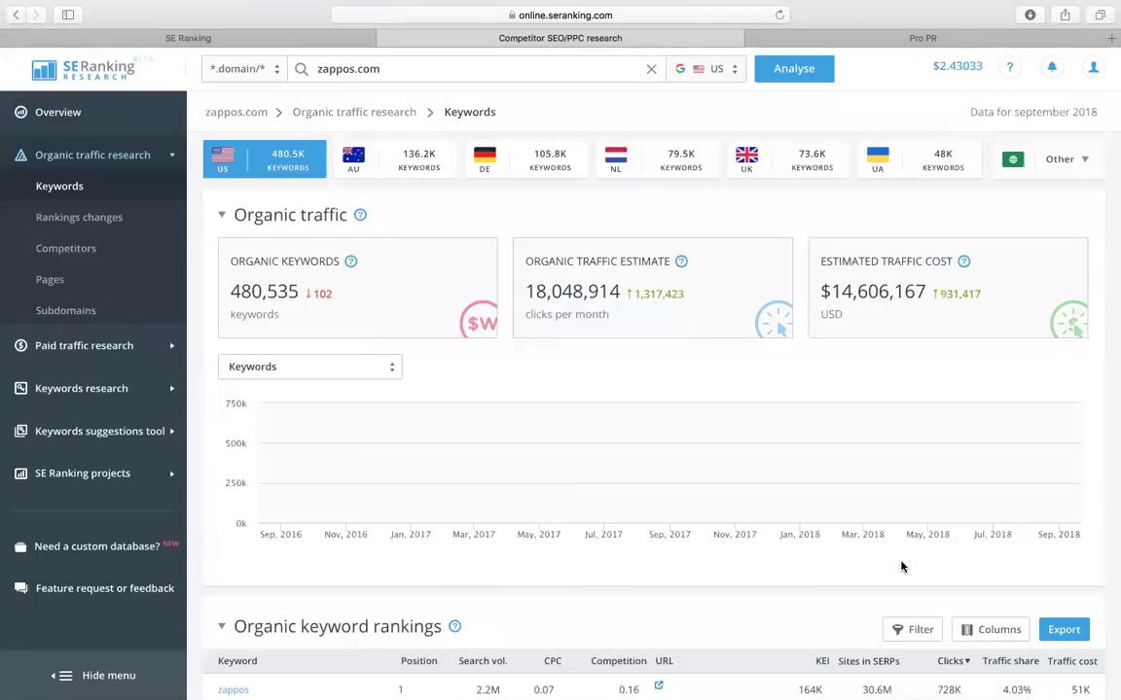
scroll(798, 483, "down", 2)
scroll(799, 482, "down", 7)
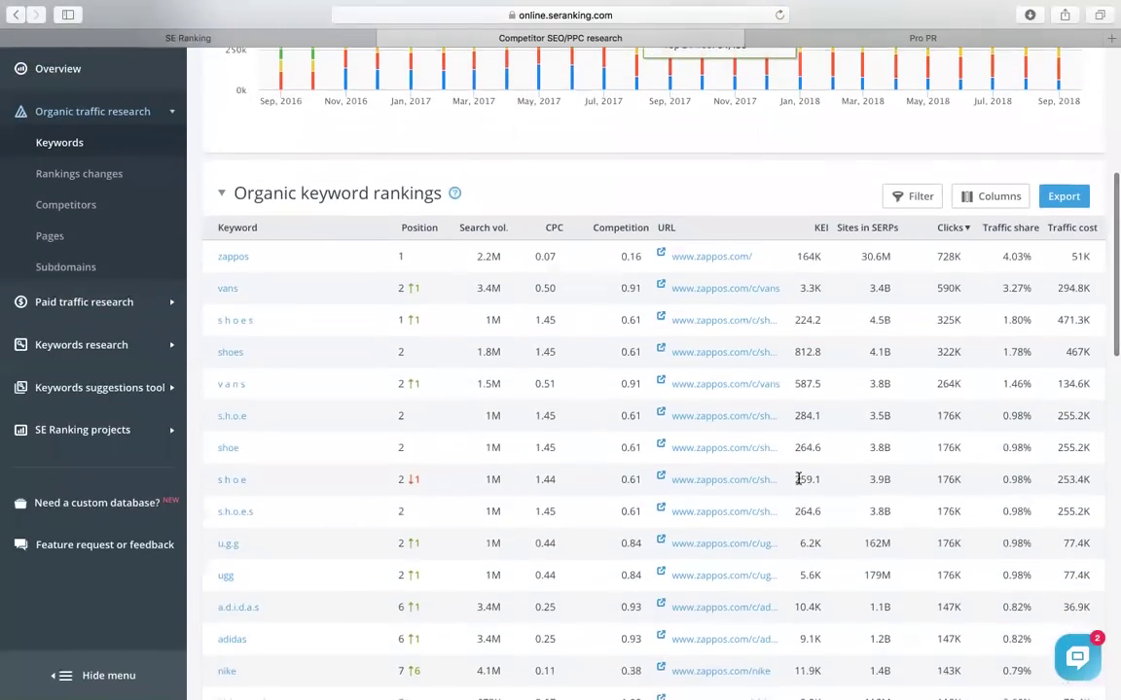
scroll(799, 479, "down", 12)
scroll(799, 479, "down", 12)
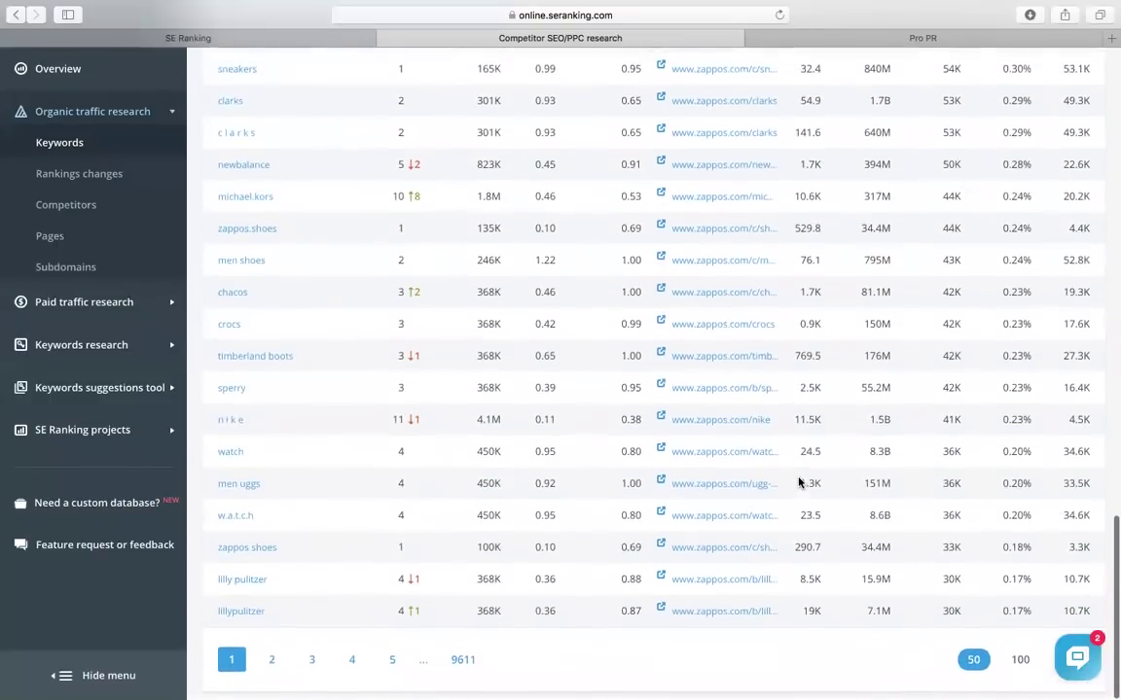
scroll(726, 258, "up", 20)
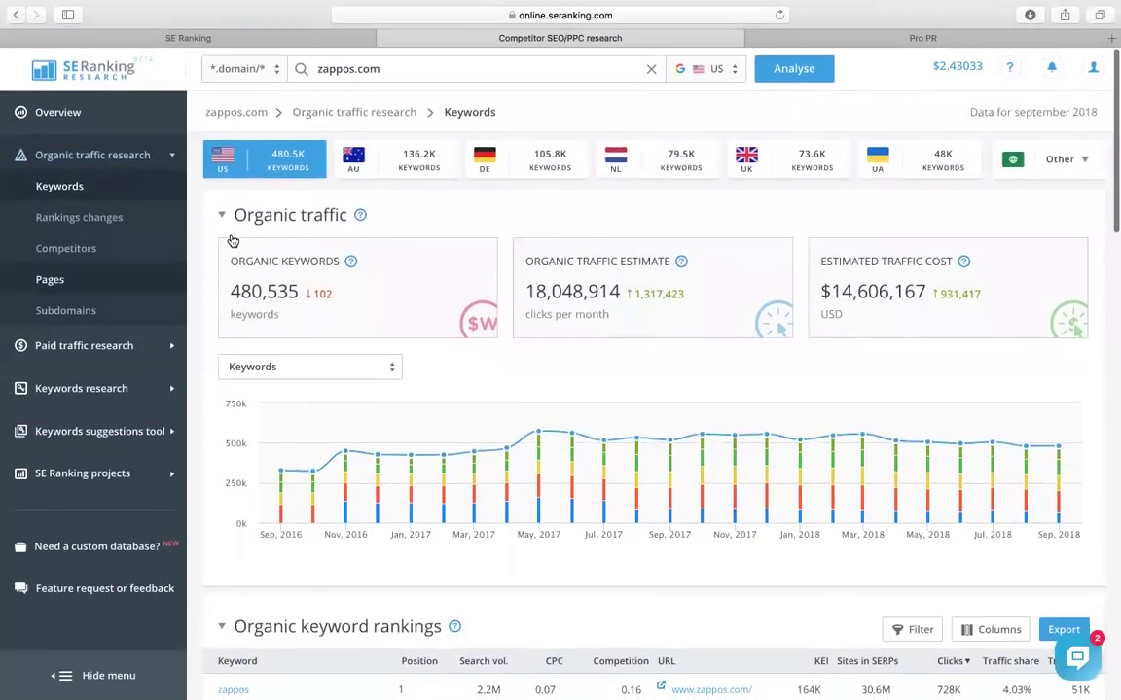
Step: Open the Pages report of zappos.com's organic traffic research and look through the pages by traffic share
left_click(107, 278)
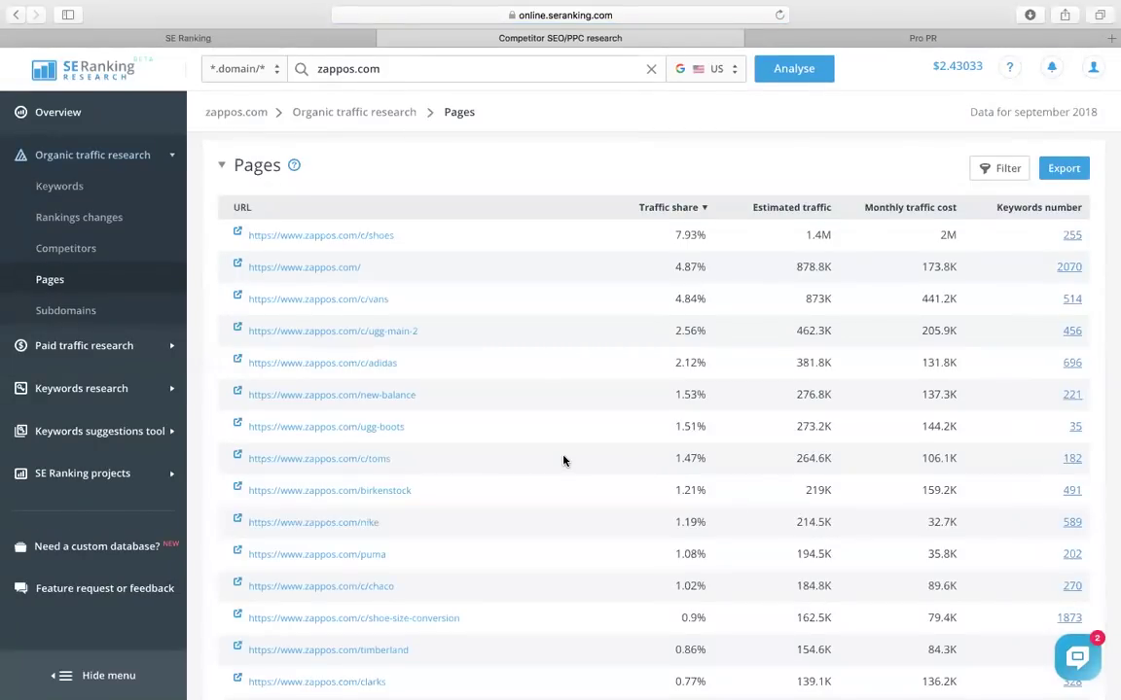
scroll(564, 460, "down", 2)
scroll(563, 460, "down", 10)
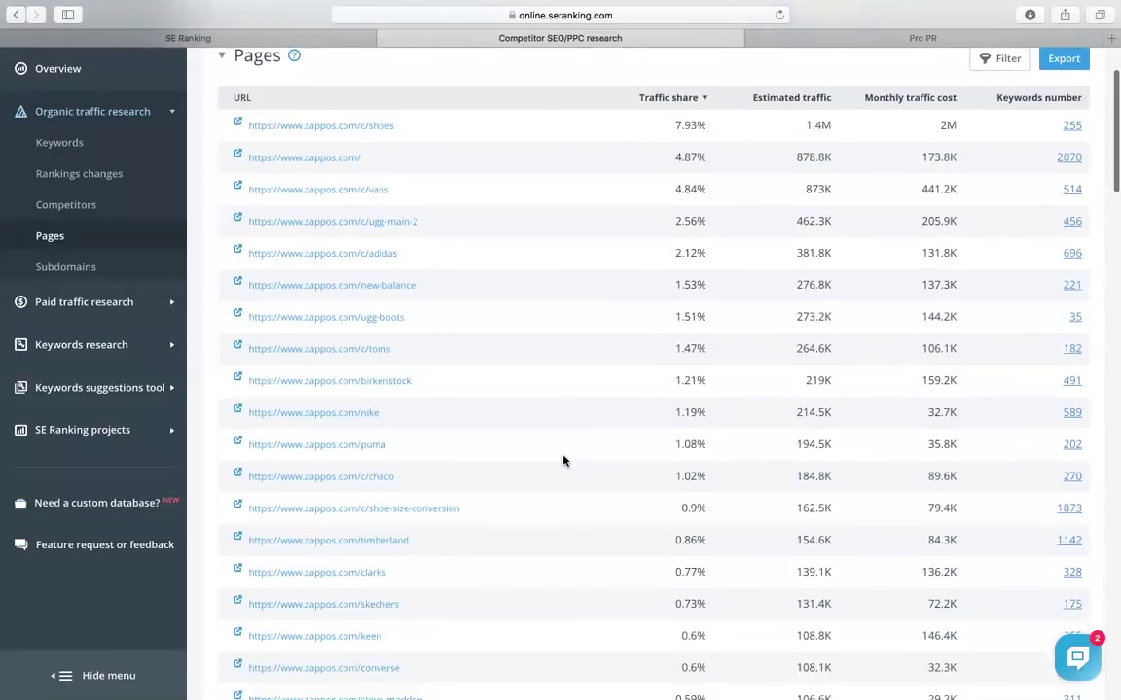
scroll(563, 460, "down", 12)
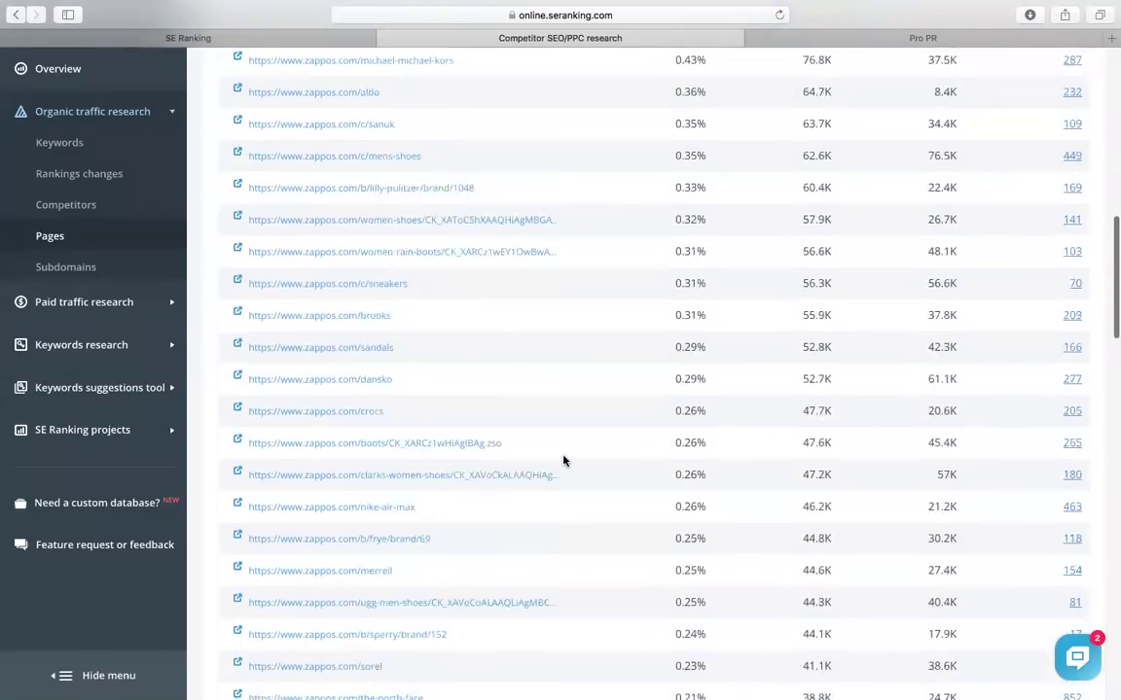
Step: Examine the lower-traffic pages of zappos.com in the Pages report
scroll(563, 460, "down", 20)
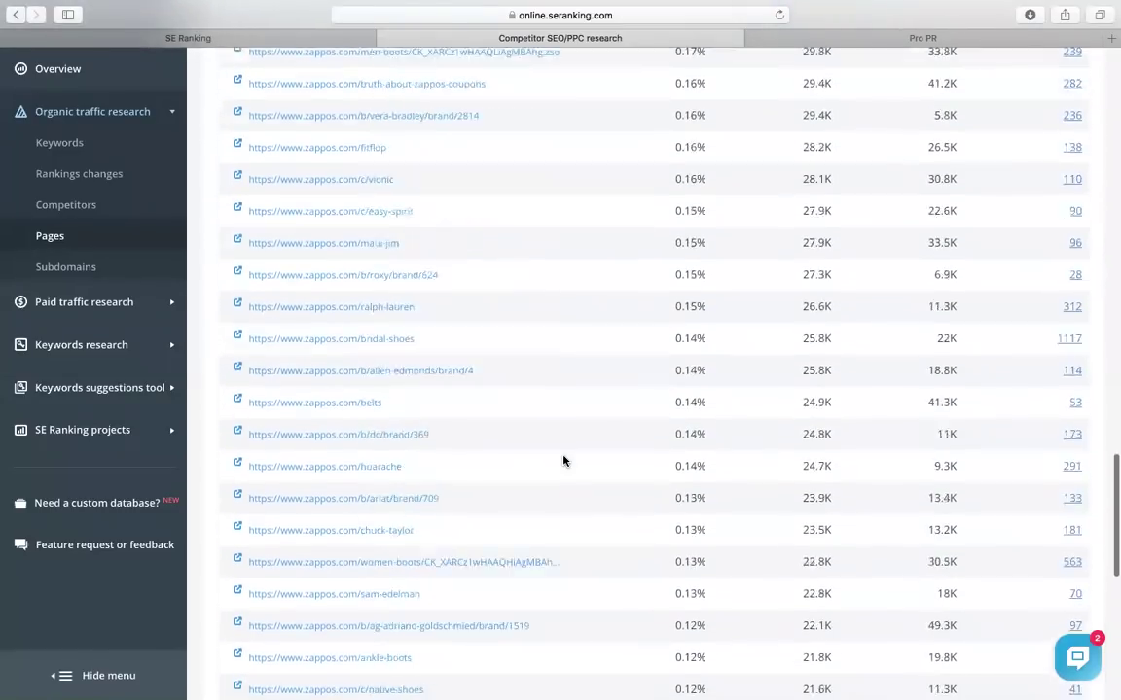
scroll(563, 460, "up", 20)
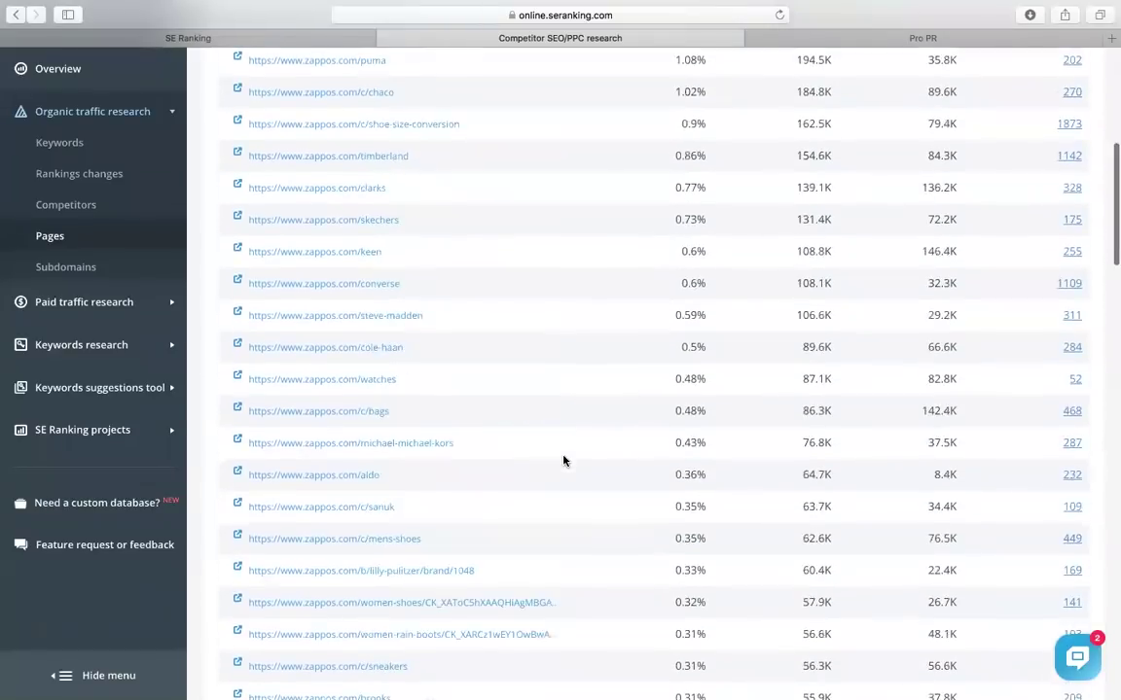
scroll(563, 460, "up", 6)
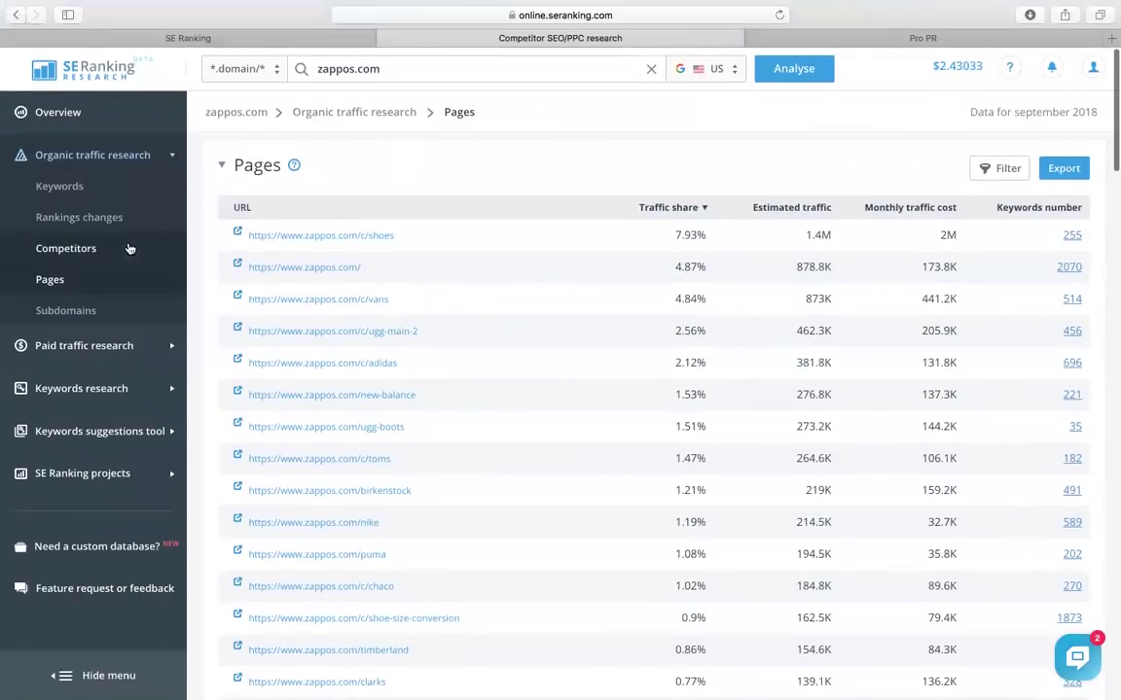
Step: Open the Competitors report for zappos.com's organic traffic and look over the top organic traffic competitors
left_click(100, 248)
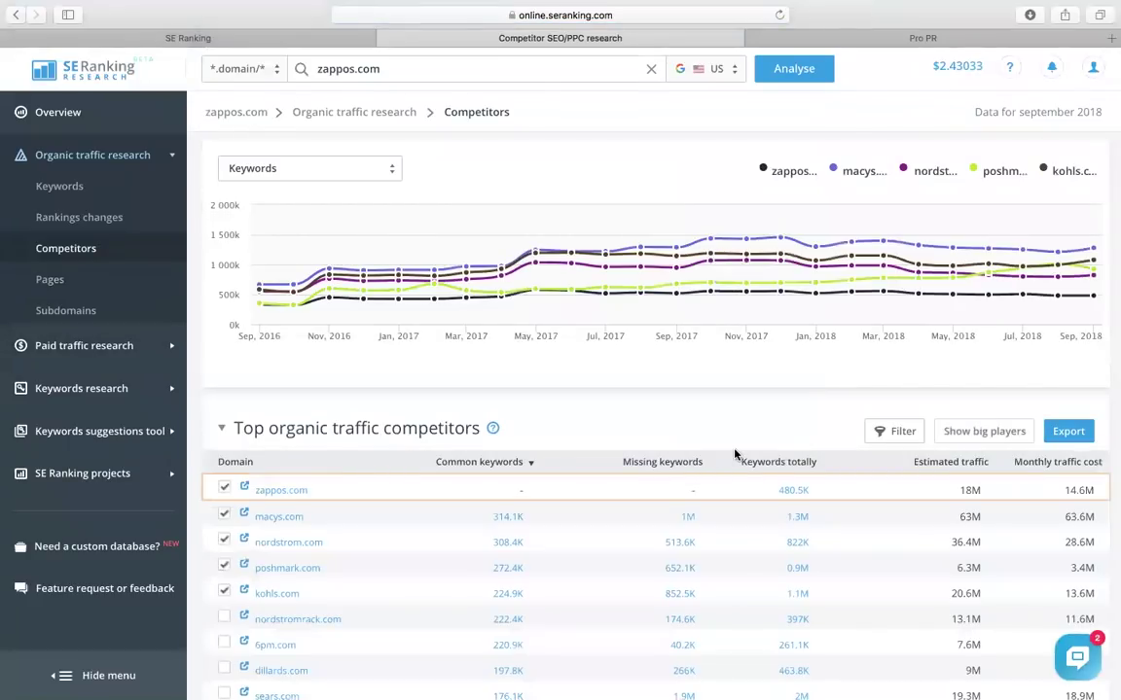
scroll(735, 450, "down", 2)
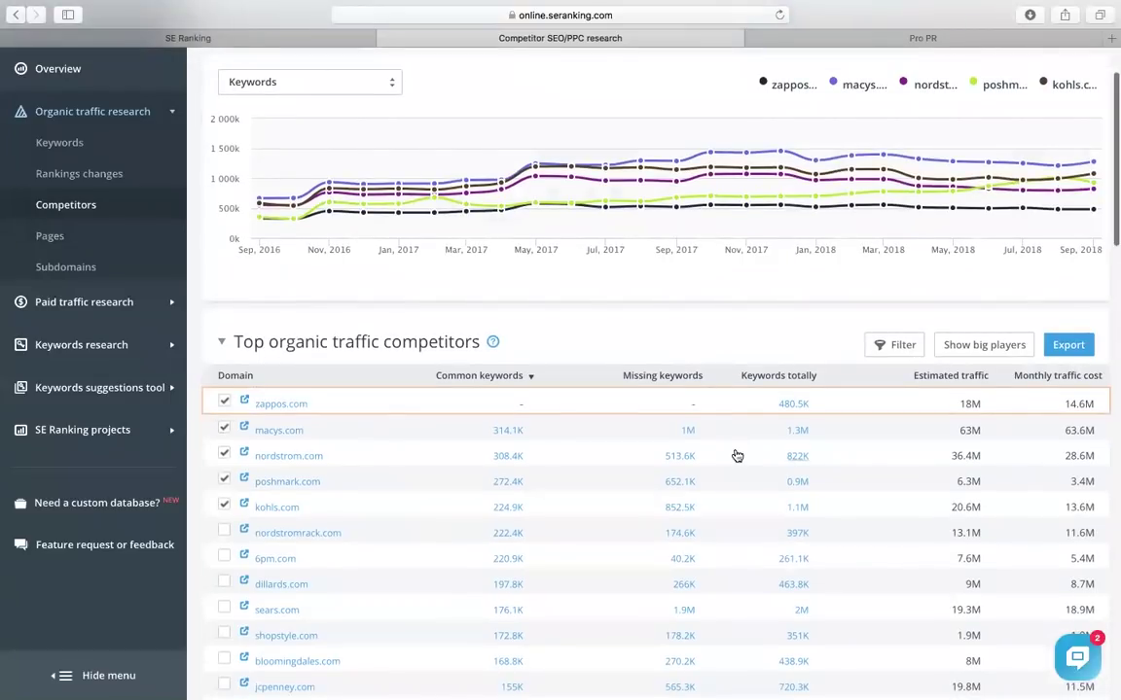
scroll(738, 455, "down", 1)
scroll(739, 428, "down", 2)
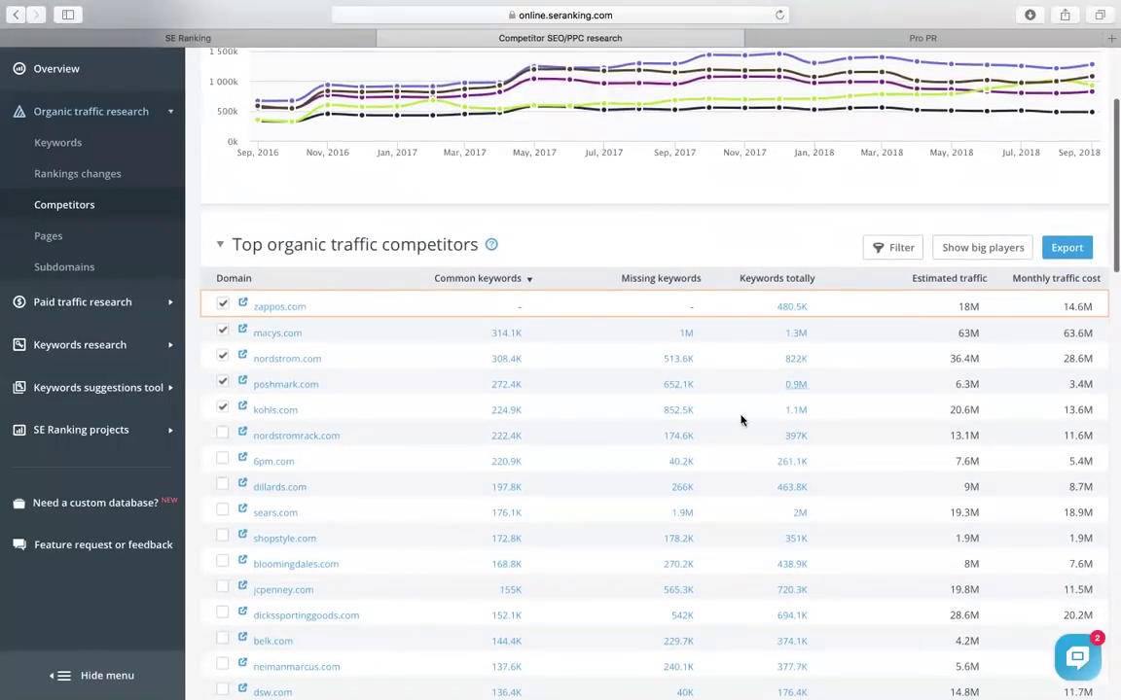
Step: Look through the nordstrom.com keywords that zappos.com misses, and view the keywords both domains have in common
left_click(676, 362)
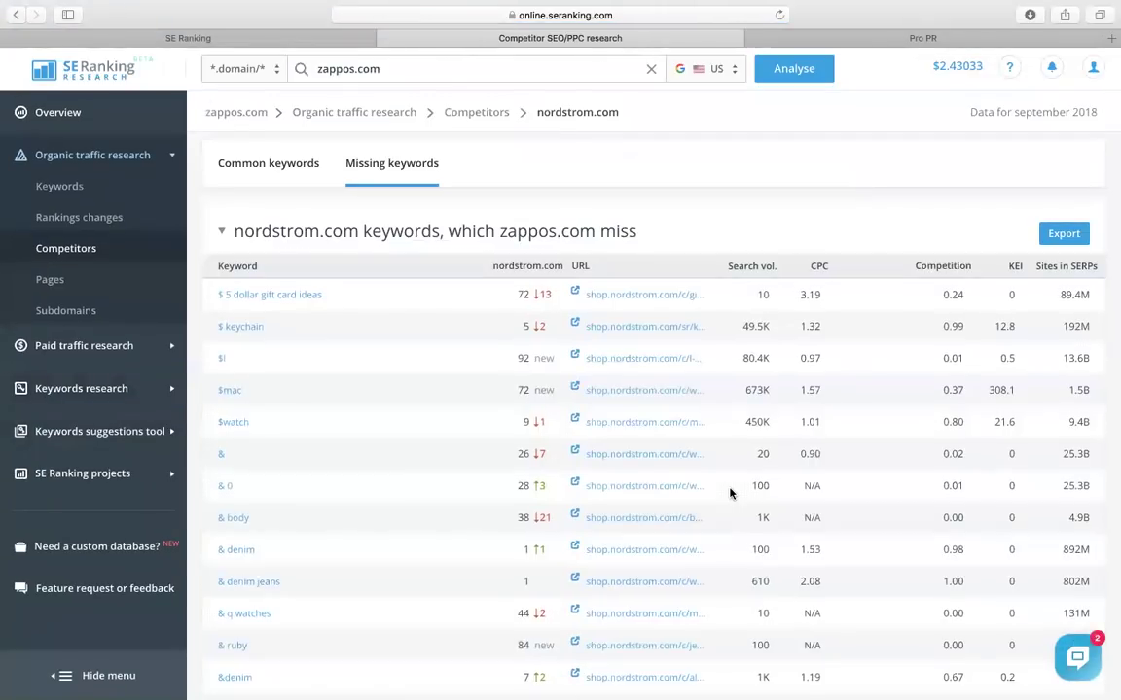
scroll(730, 494, "down", 1)
scroll(731, 495, "down", 20)
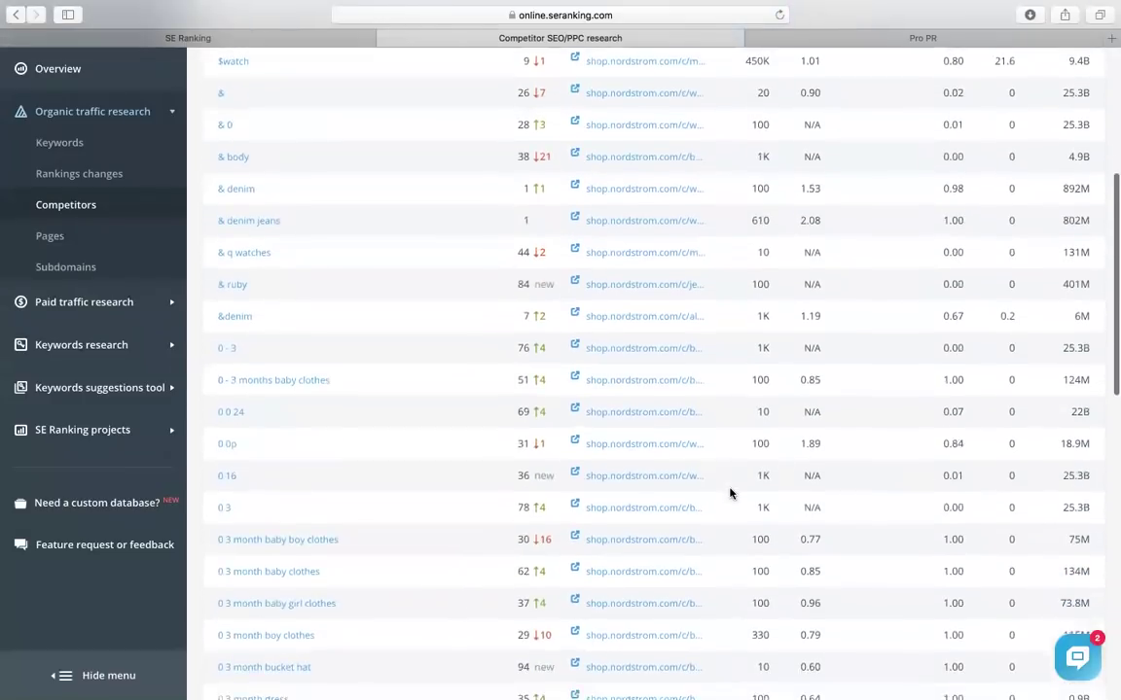
scroll(731, 494, "up", 20)
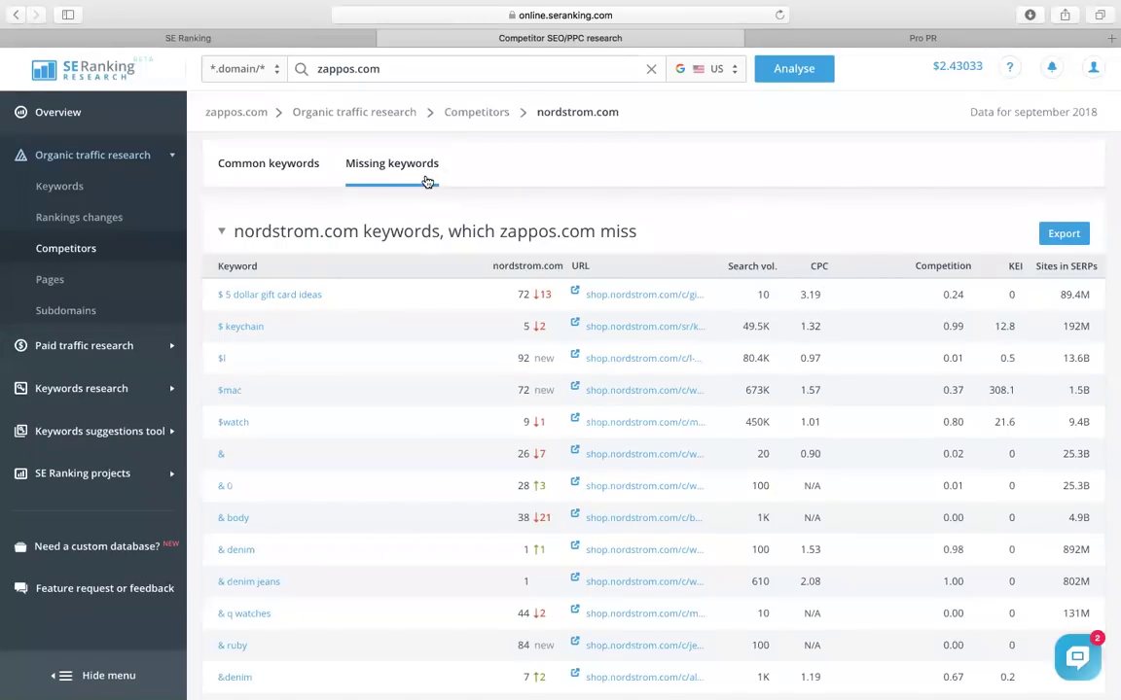
left_click(270, 166)
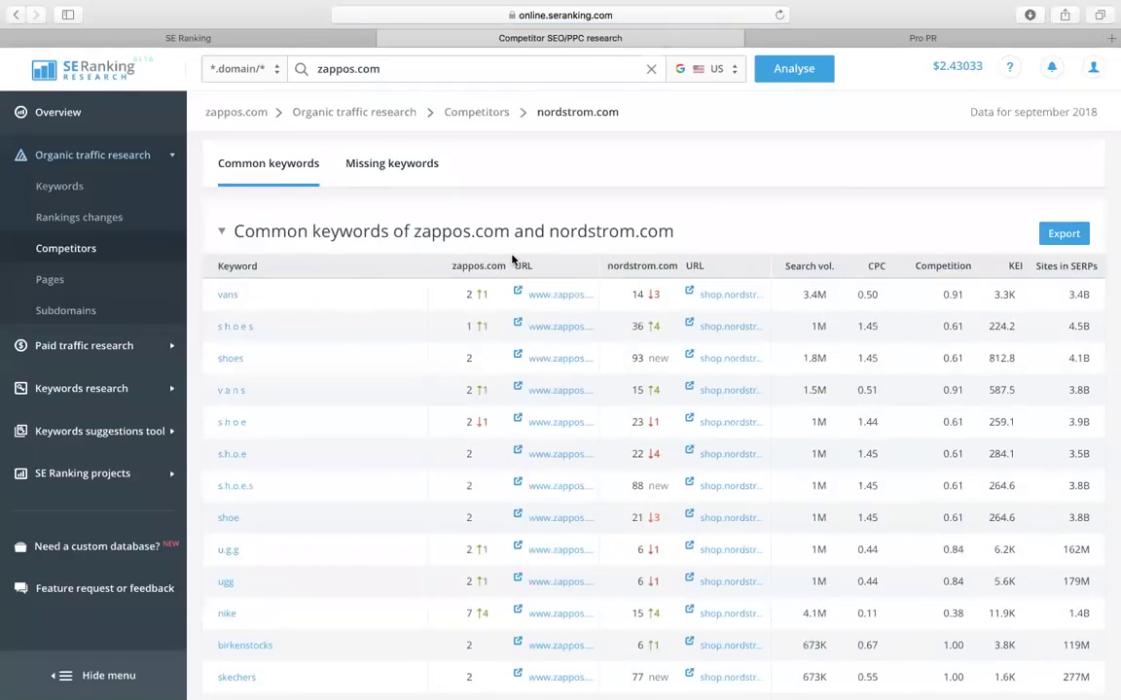
Step: Look through zappos.com's organic Pages report again and open its Subdomains report
left_click(54, 280)
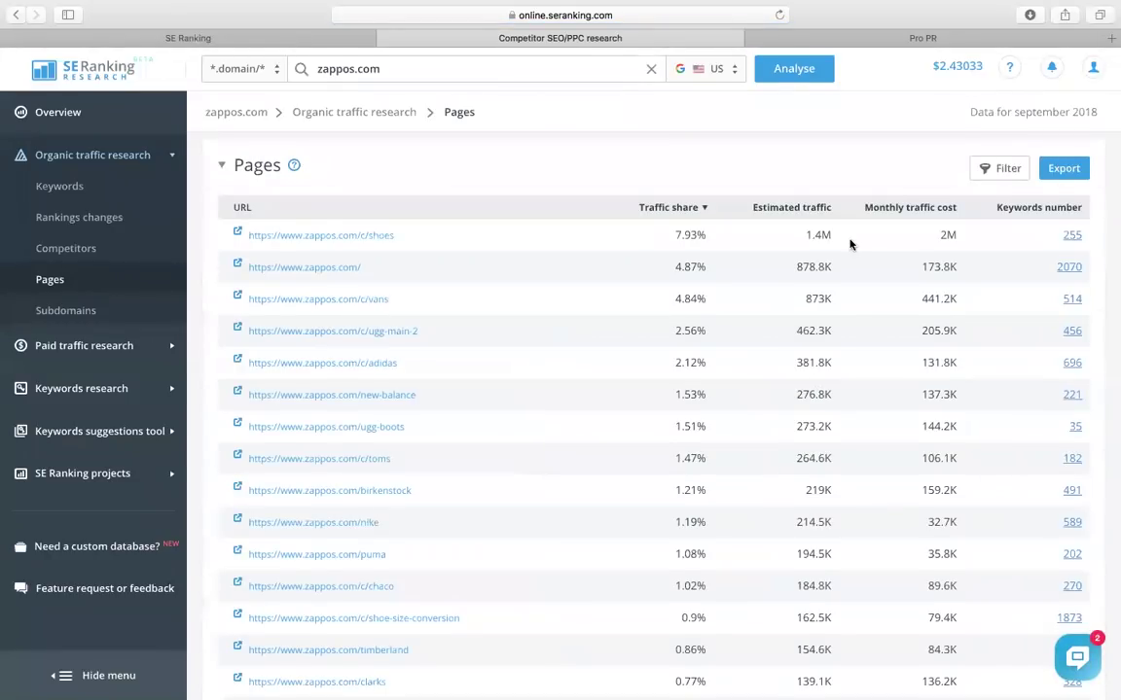
scroll(849, 244, "down", 15)
scroll(794, 237, "down", 10)
scroll(795, 238, "up", 7)
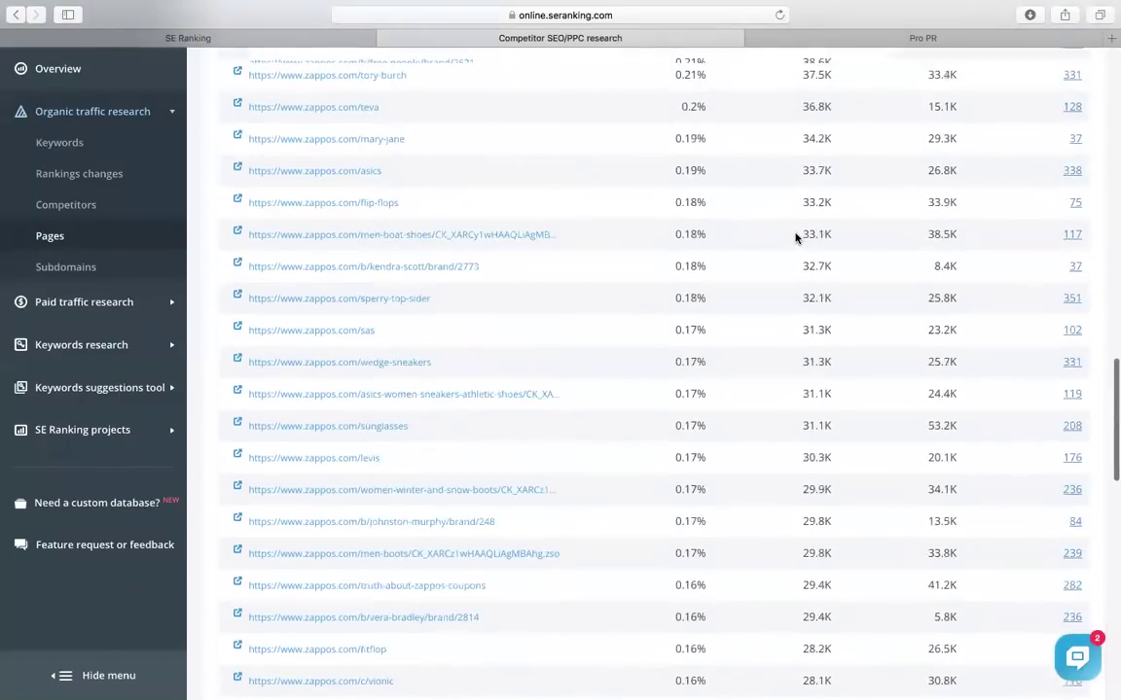
scroll(795, 237, "up", 15)
left_click(104, 315)
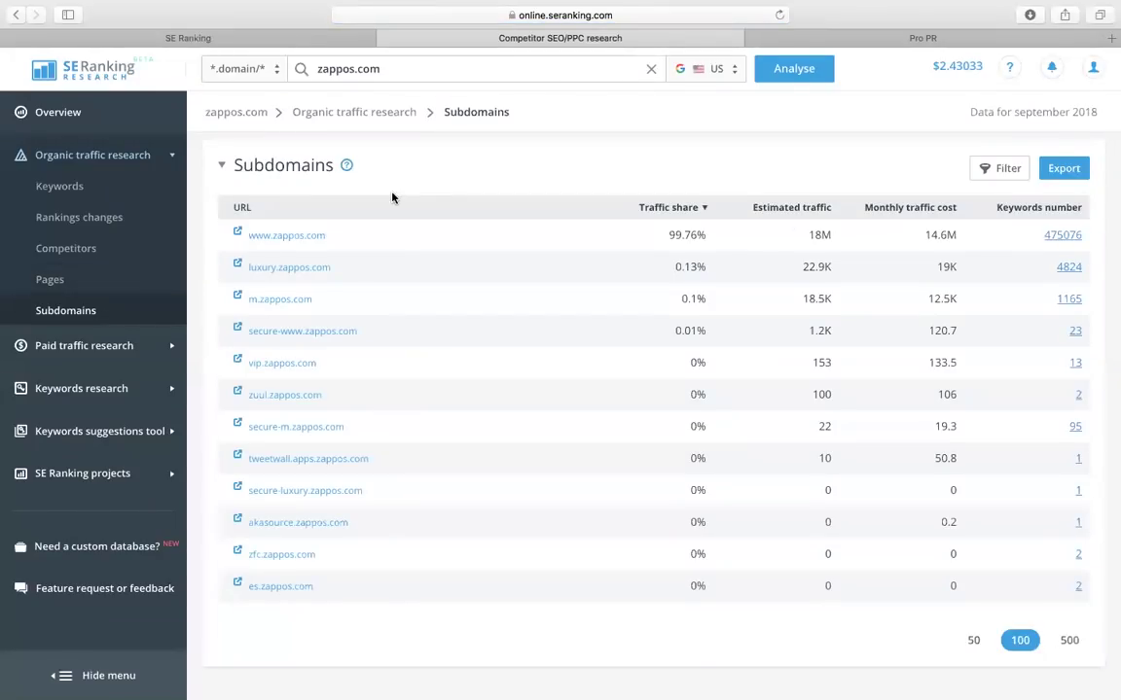
Step: Open the organic Keywords report for zappos.com and examine its traffic summary, history chart and keyword rankings
left_click(107, 190)
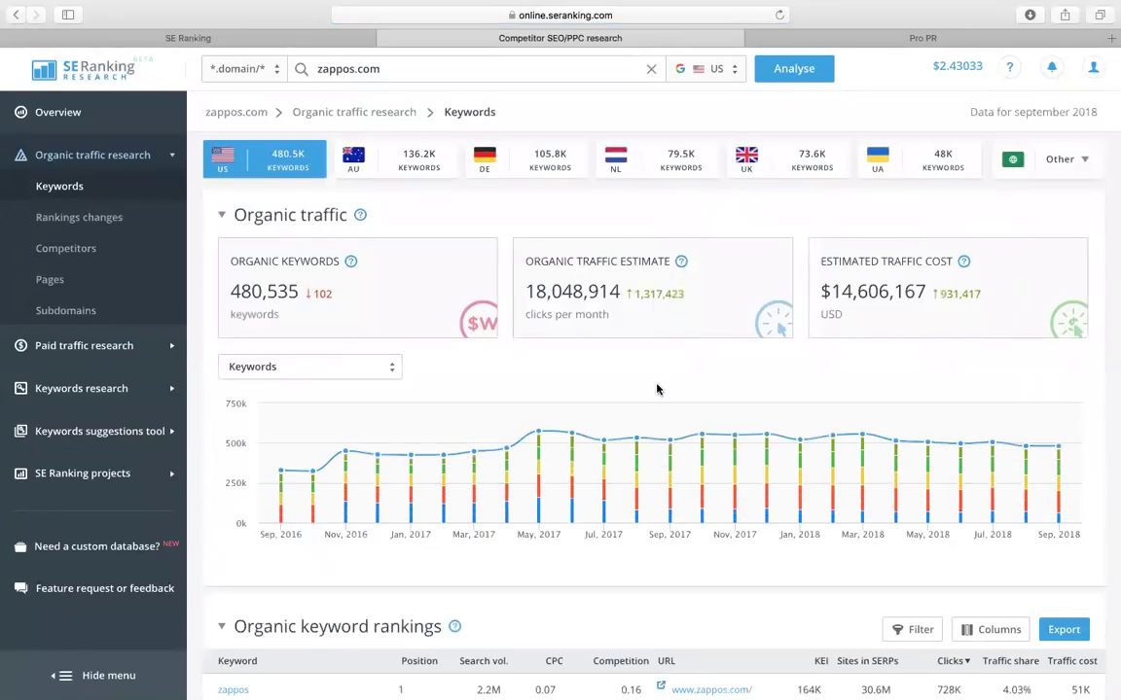
scroll(656, 389, "down", 4)
scroll(657, 389, "up", 3)
scroll(651, 495, "up", 1)
scroll(651, 495, "down", 4)
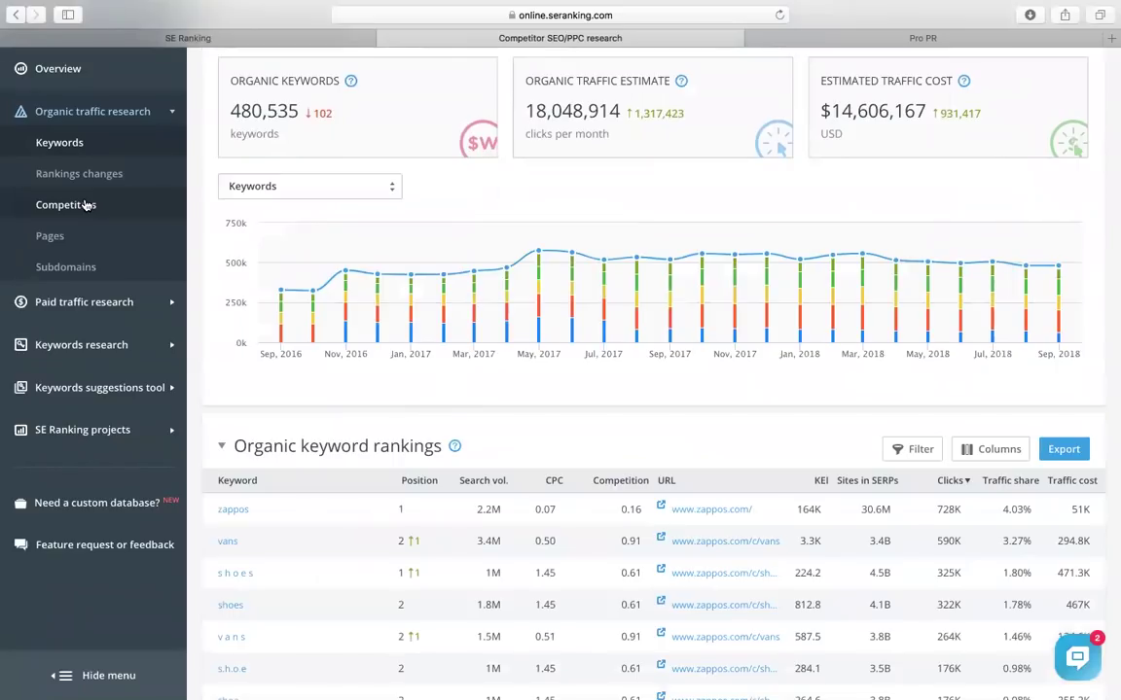
scroll(692, 480, "down", 3)
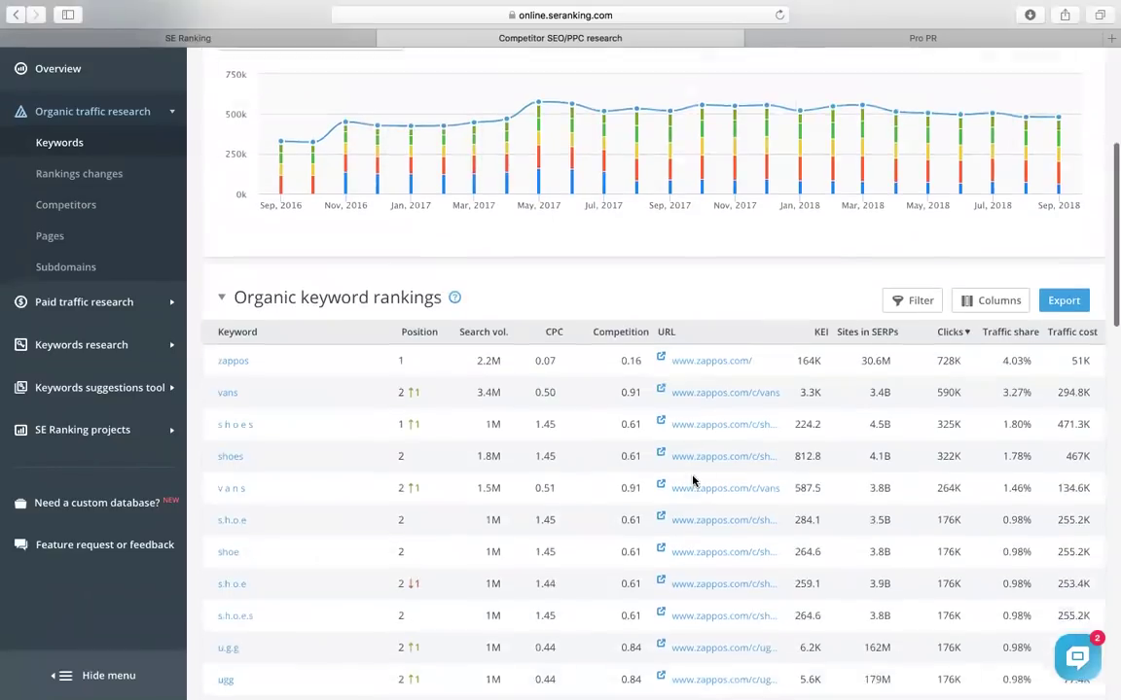
scroll(798, 438, "down", 2)
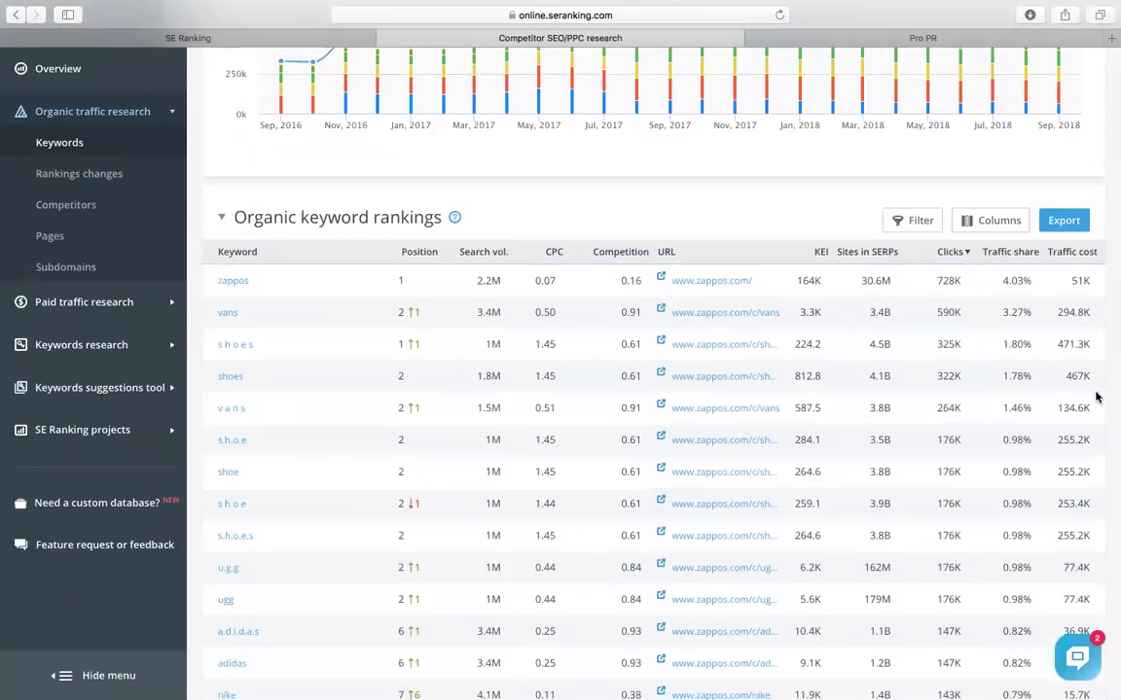
scroll(1095, 396, "up", 6)
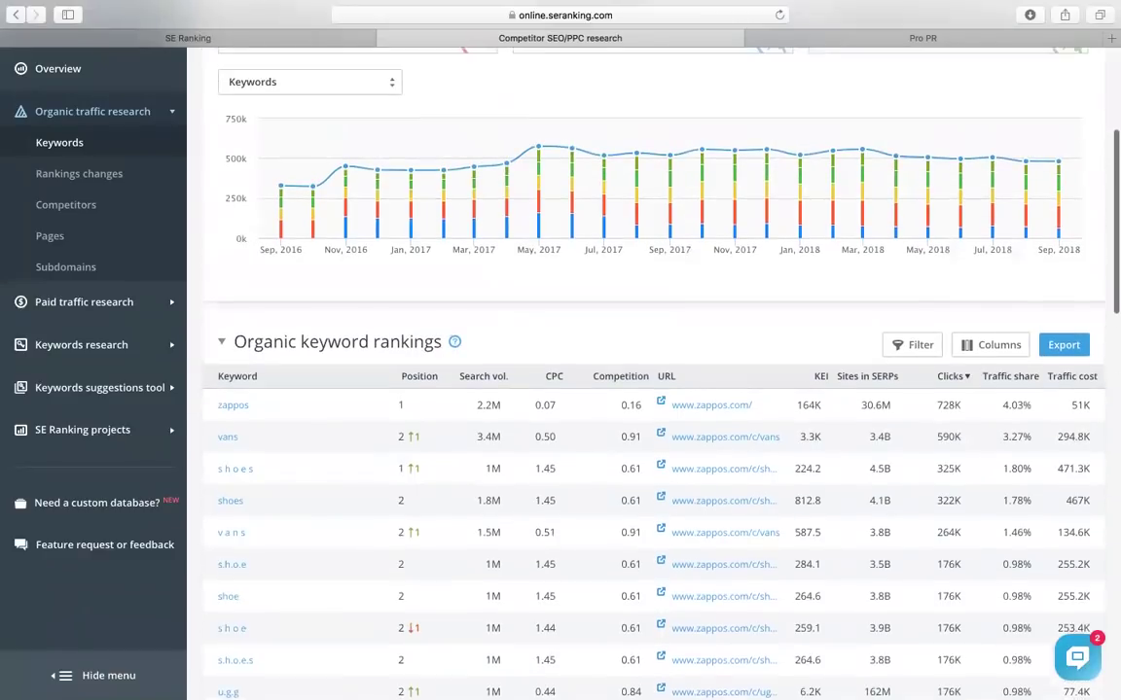
scroll(1095, 396, "up", 2)
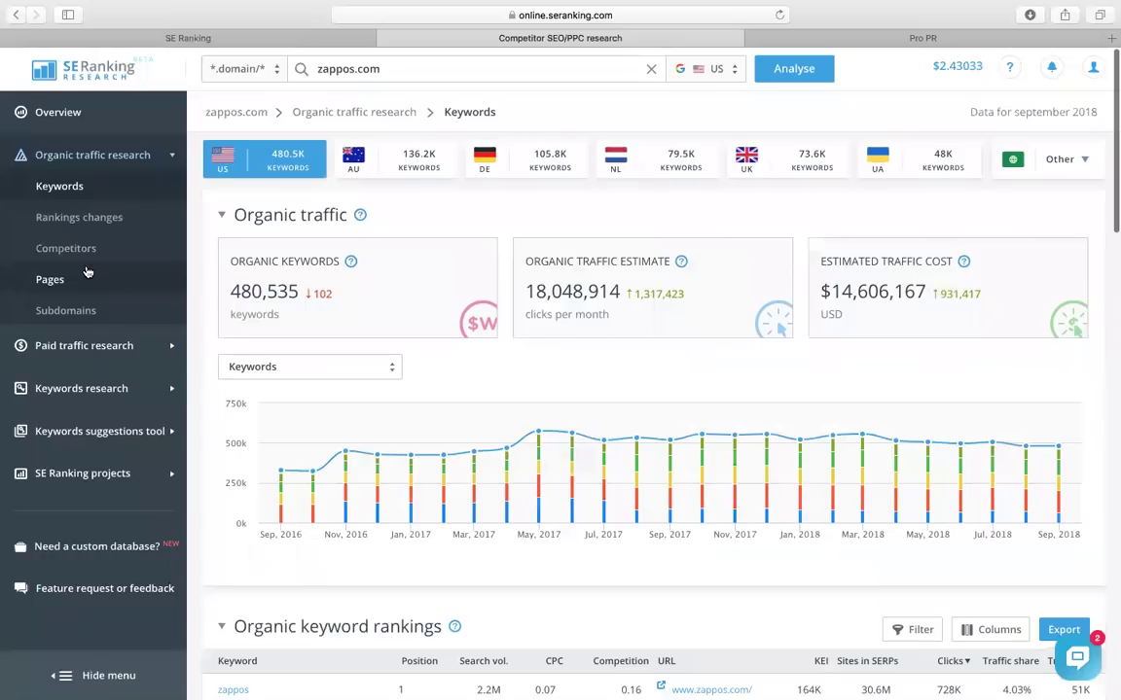
Step: Review the full list of zappos.com's organic traffic competitors and reopen its Pages report
left_click(127, 244)
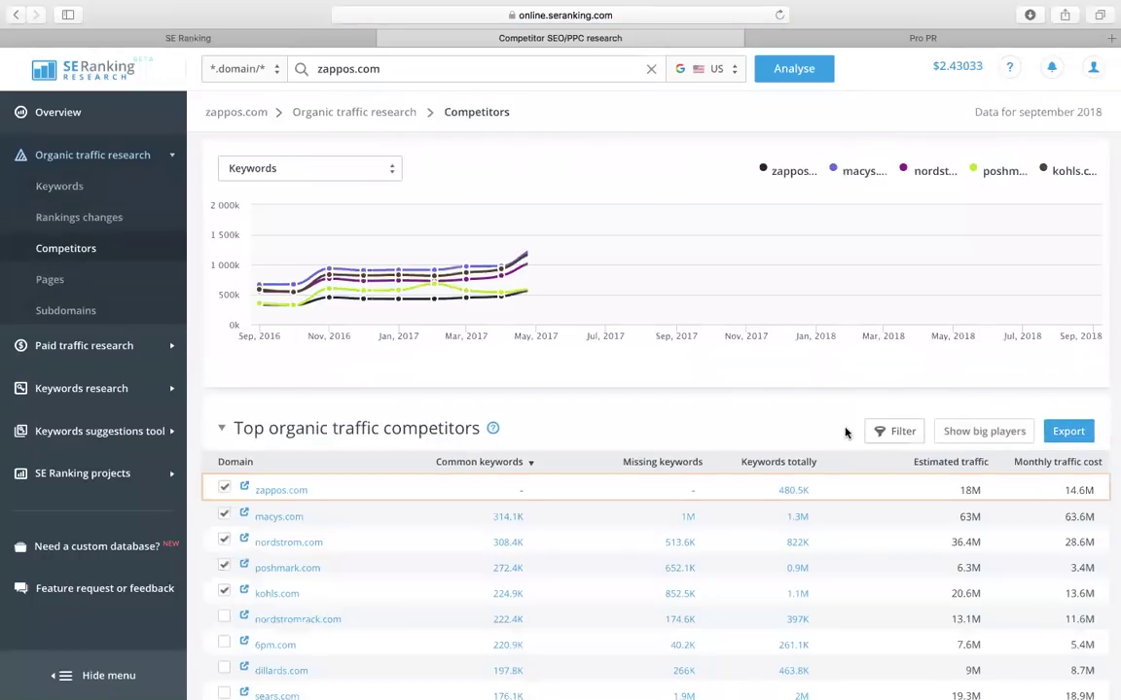
scroll(737, 423, "down", 1)
scroll(740, 423, "down", 10)
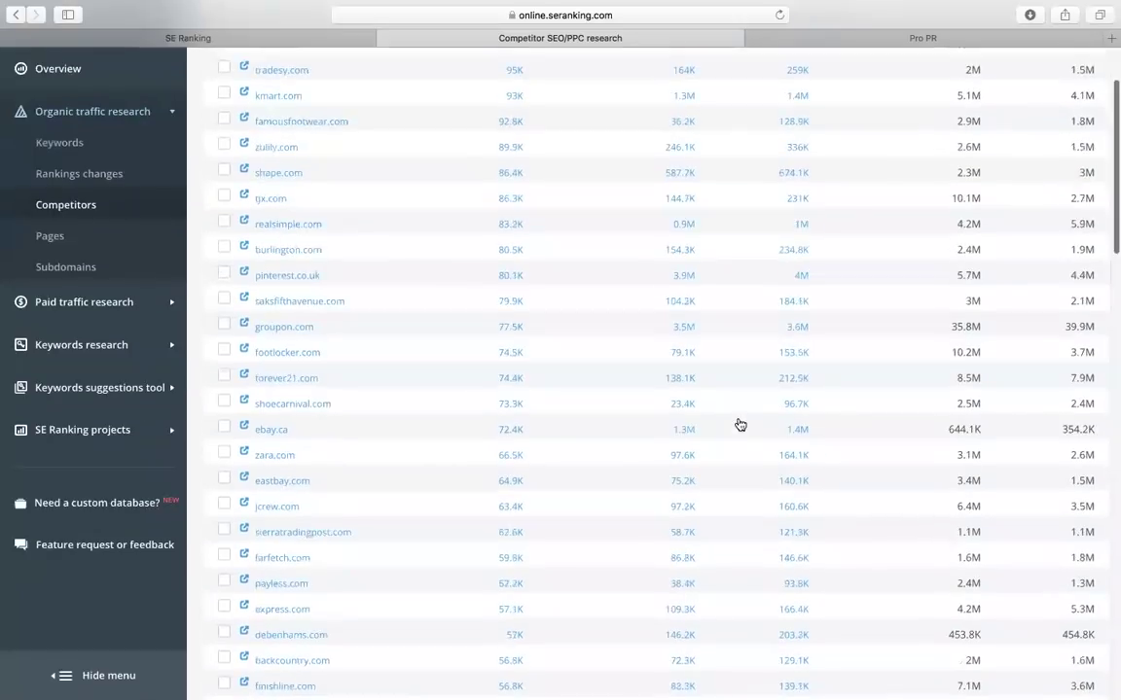
scroll(741, 424, "up", 10)
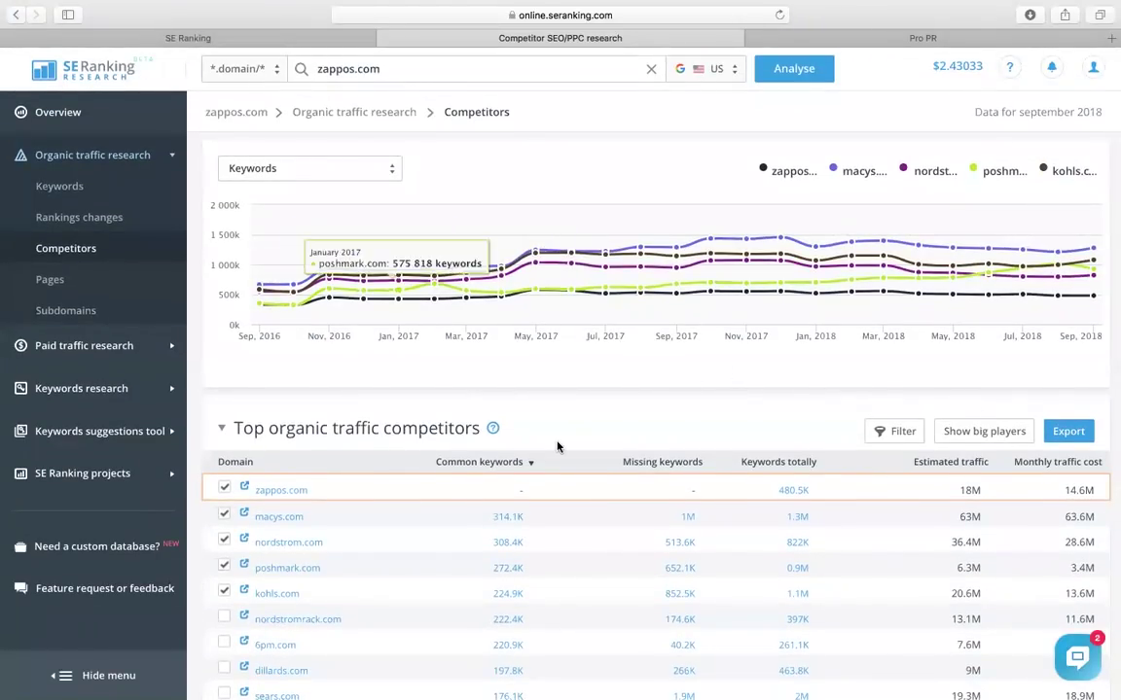
scroll(557, 447, "down", 15)
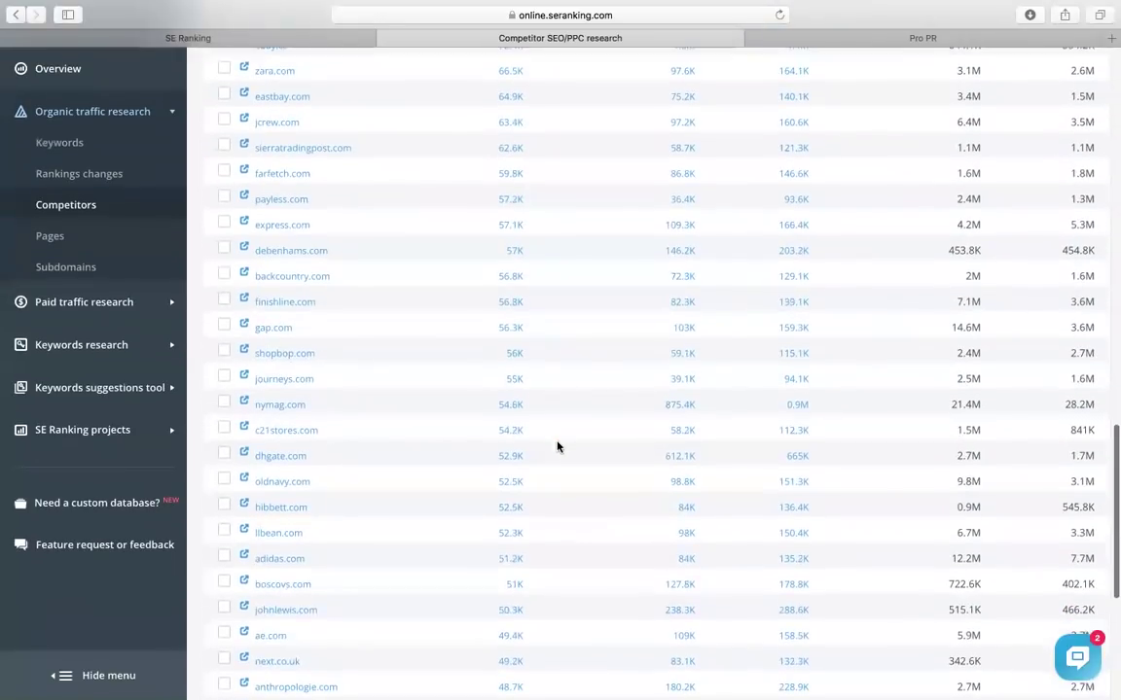
scroll(554, 447, "up", 15)
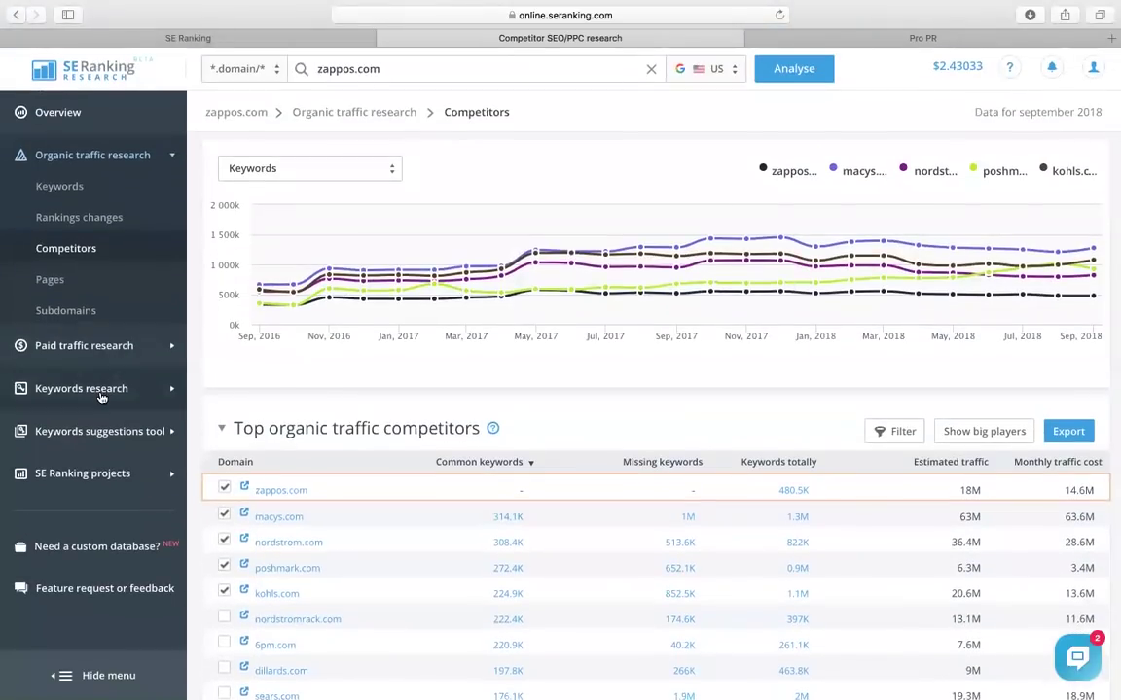
left_click(52, 279)
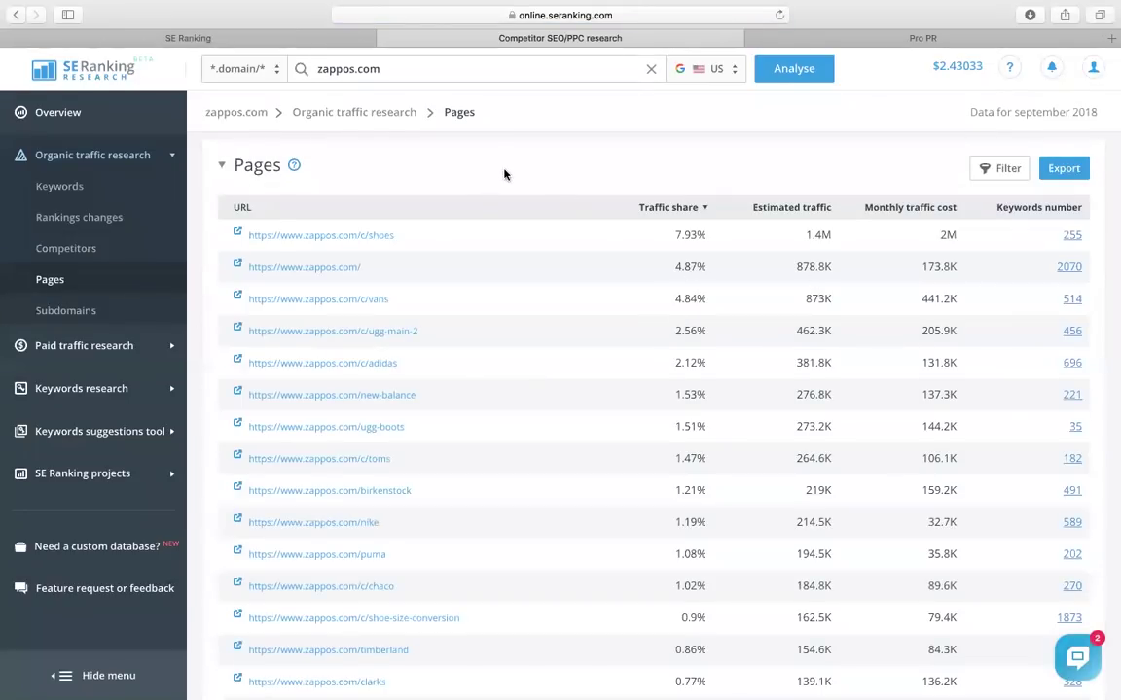
scroll(504, 174, "down", 1)
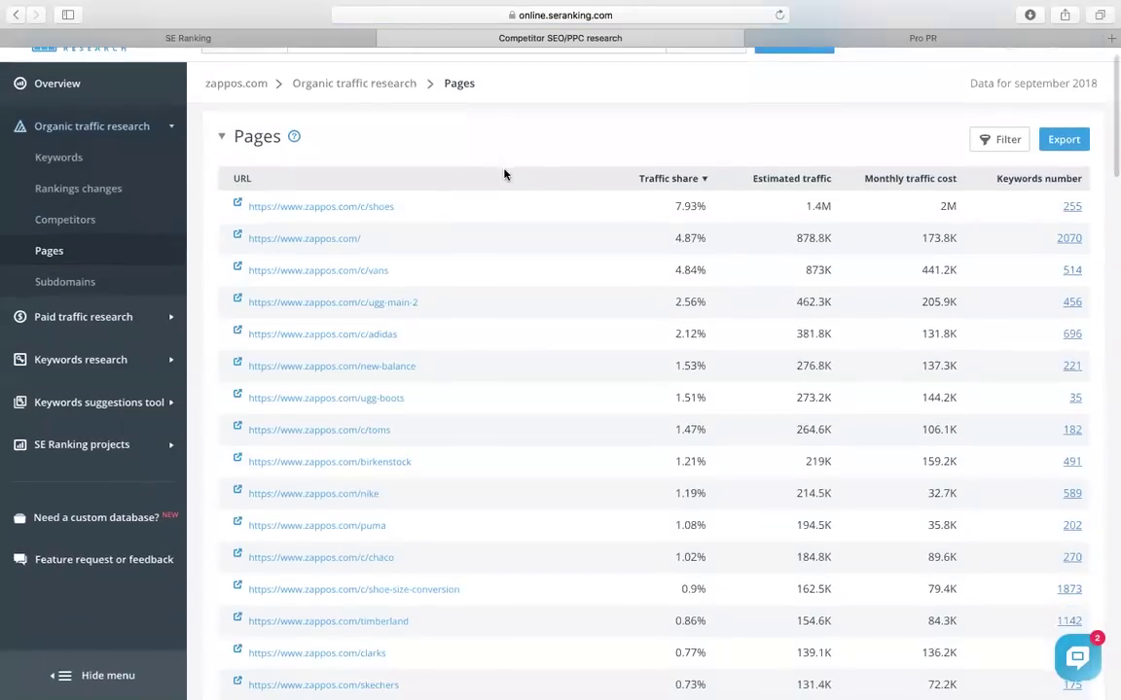
Step: Examine zappos.com's paid keyword rankings in Paid traffic research, and open the Adverts history to preview its keyword ads
left_click(100, 327)
left_click(81, 348)
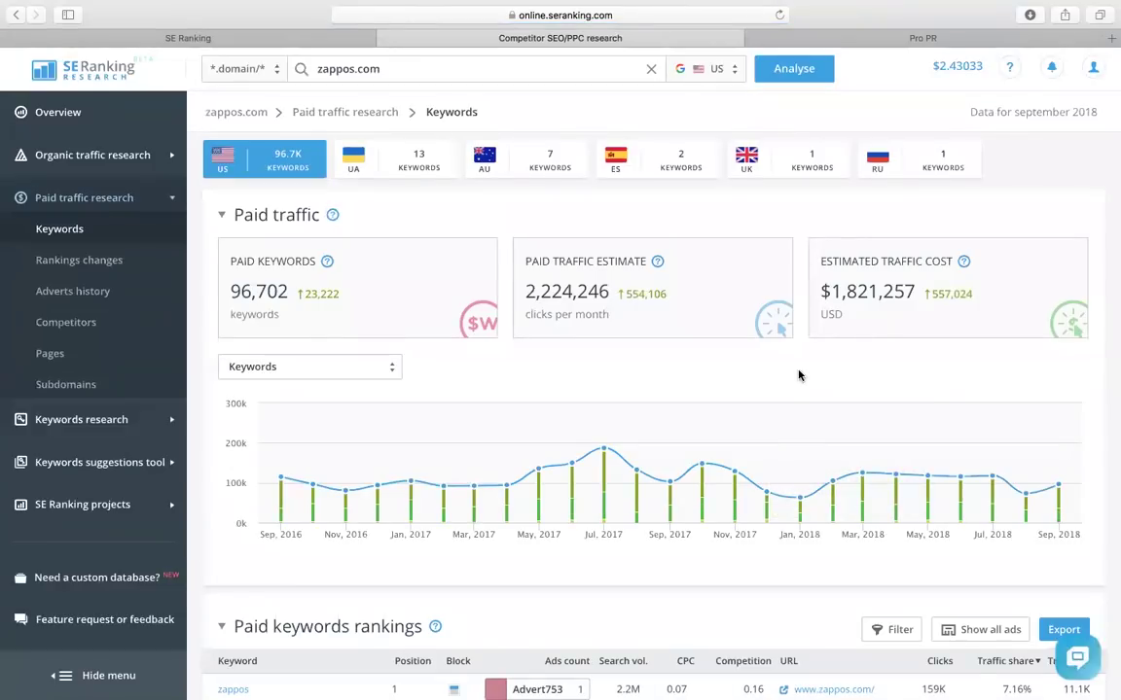
scroll(798, 376, "down", 5)
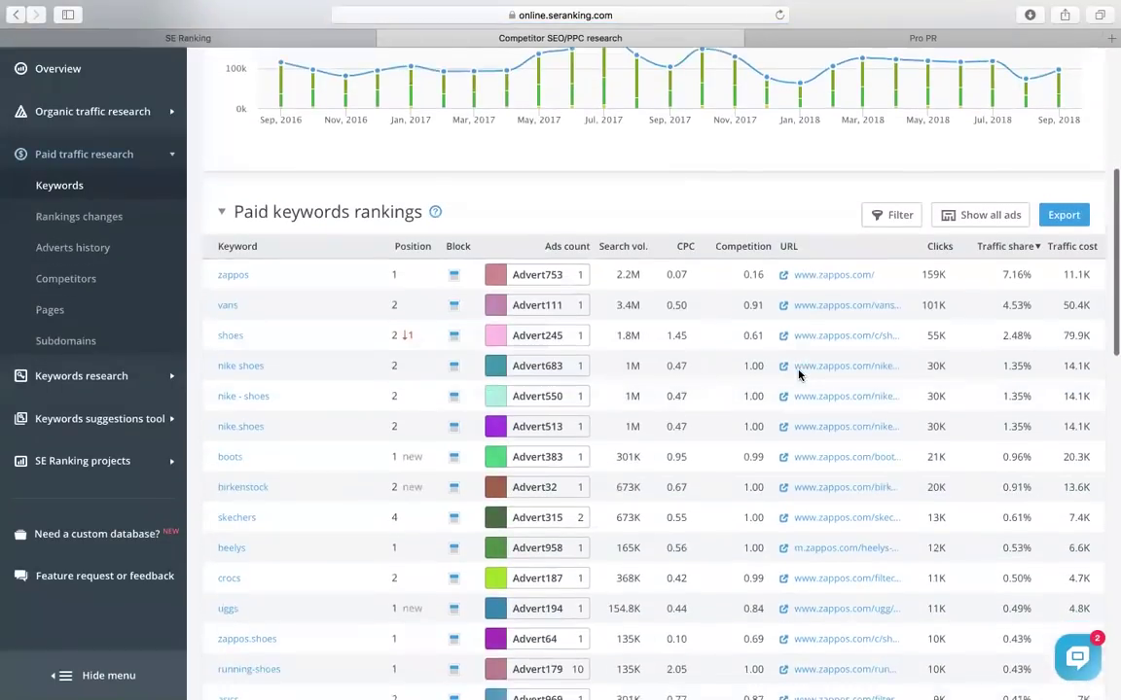
scroll(798, 375, "down", 4)
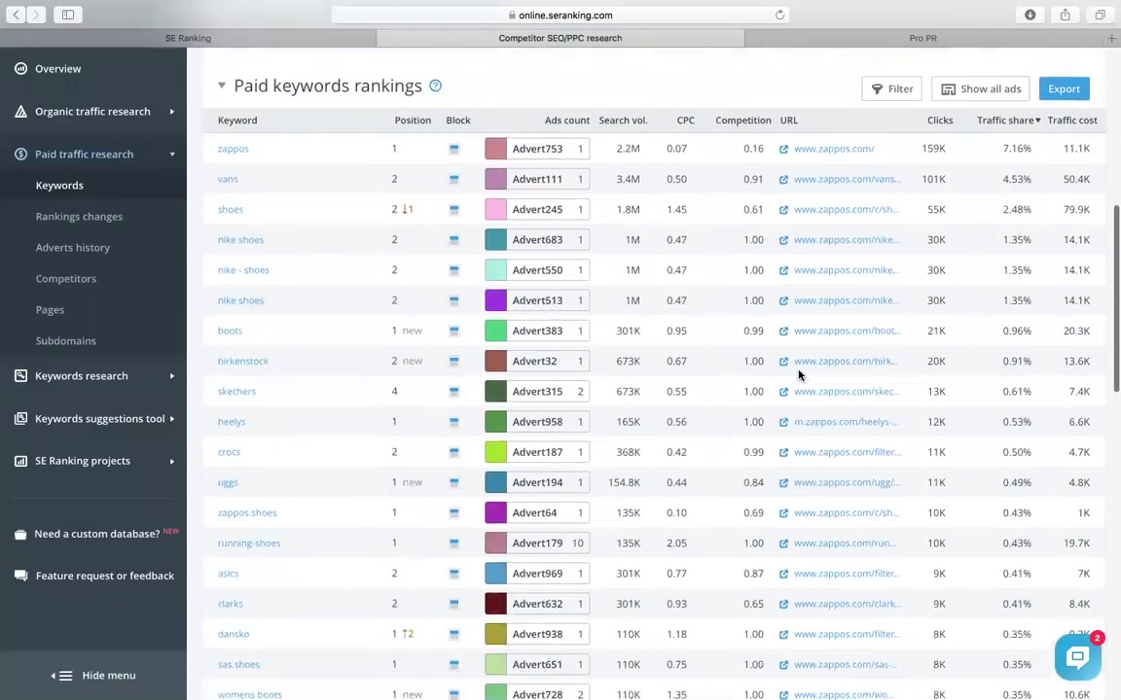
scroll(799, 375, "up", 3)
scroll(798, 375, "up", 4)
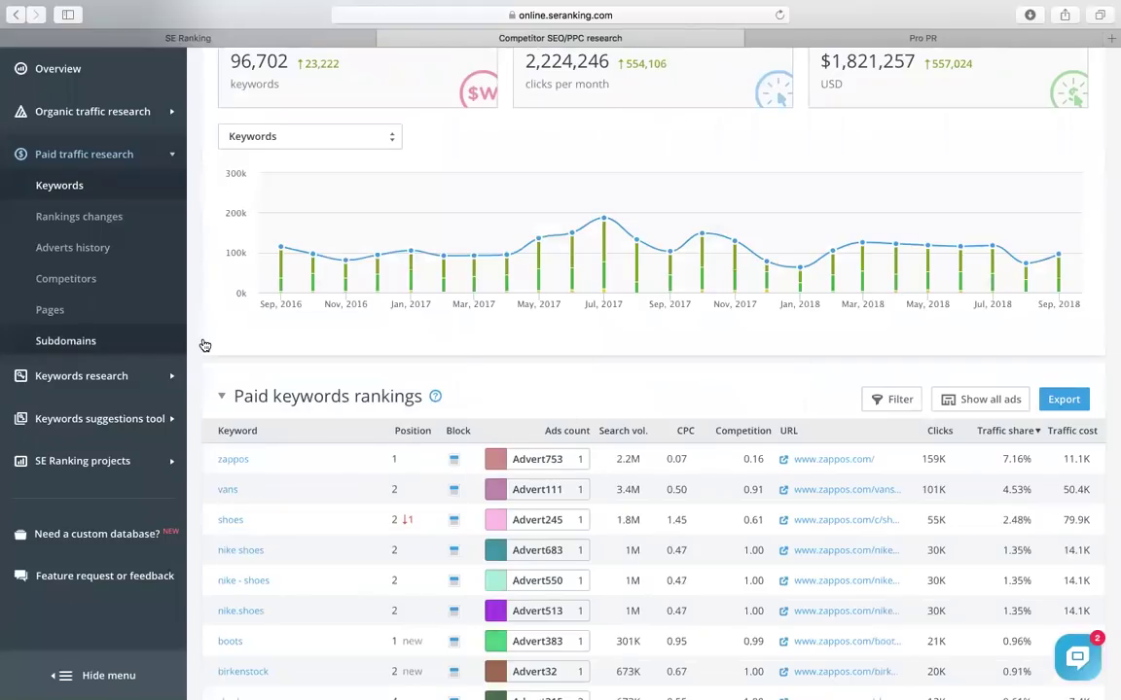
left_click(115, 245)
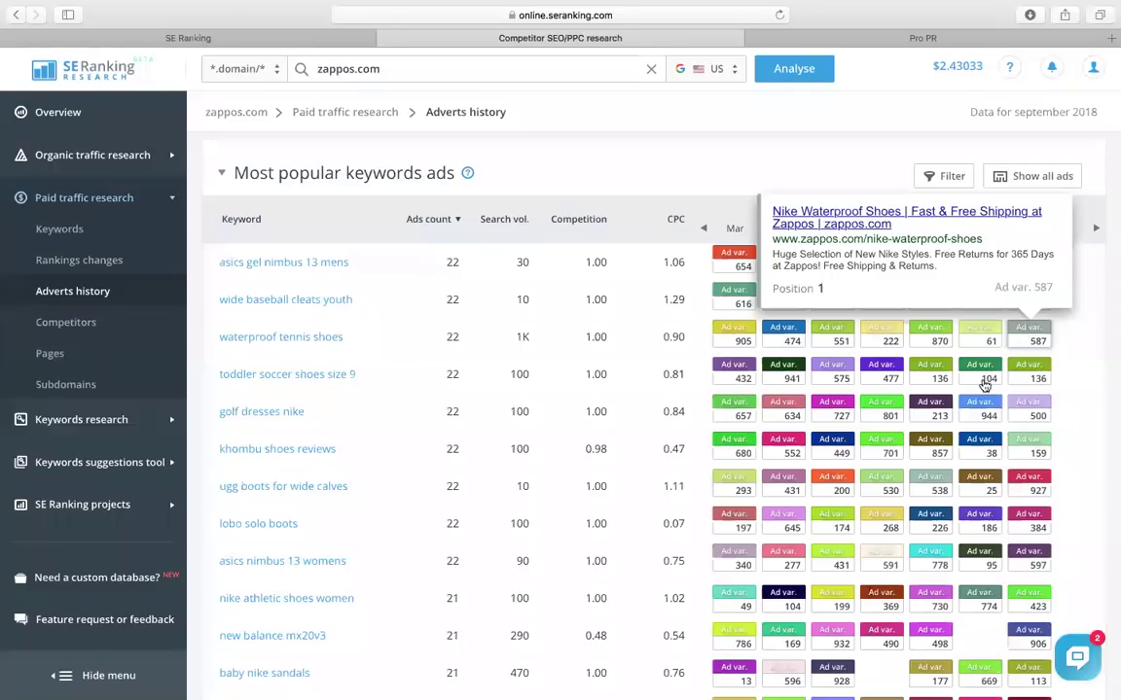
mouse_move(970, 412)
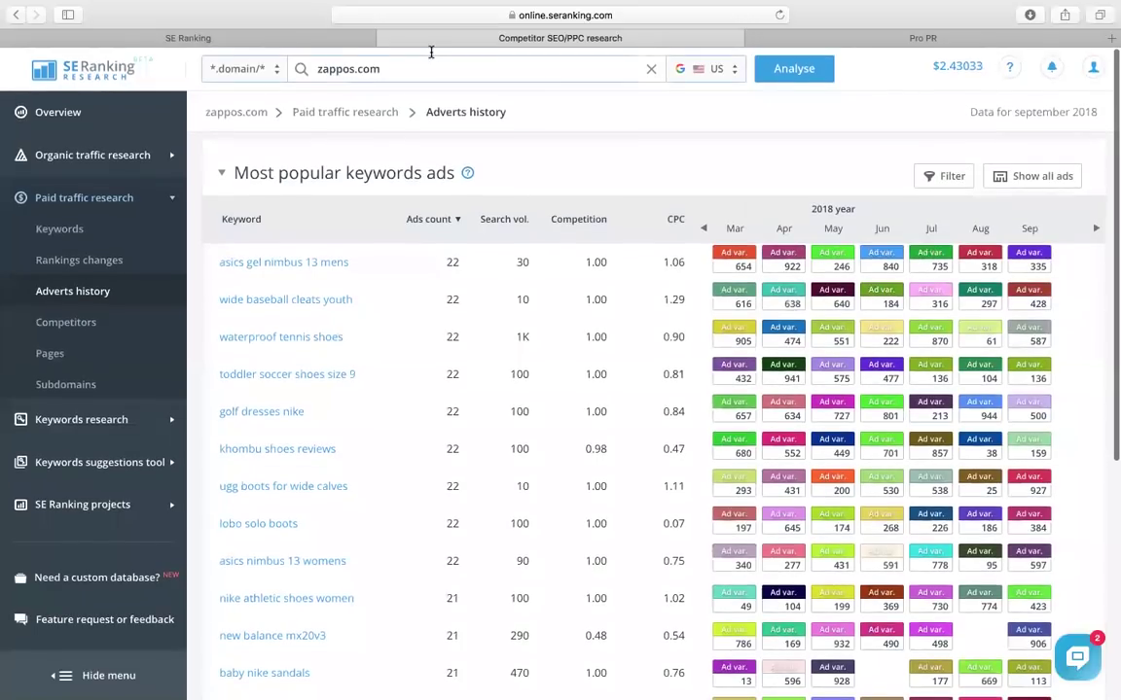
Step: Run a keyword analysis for "buy cars" in the Google US database
double_click(343, 70)
type("buy")
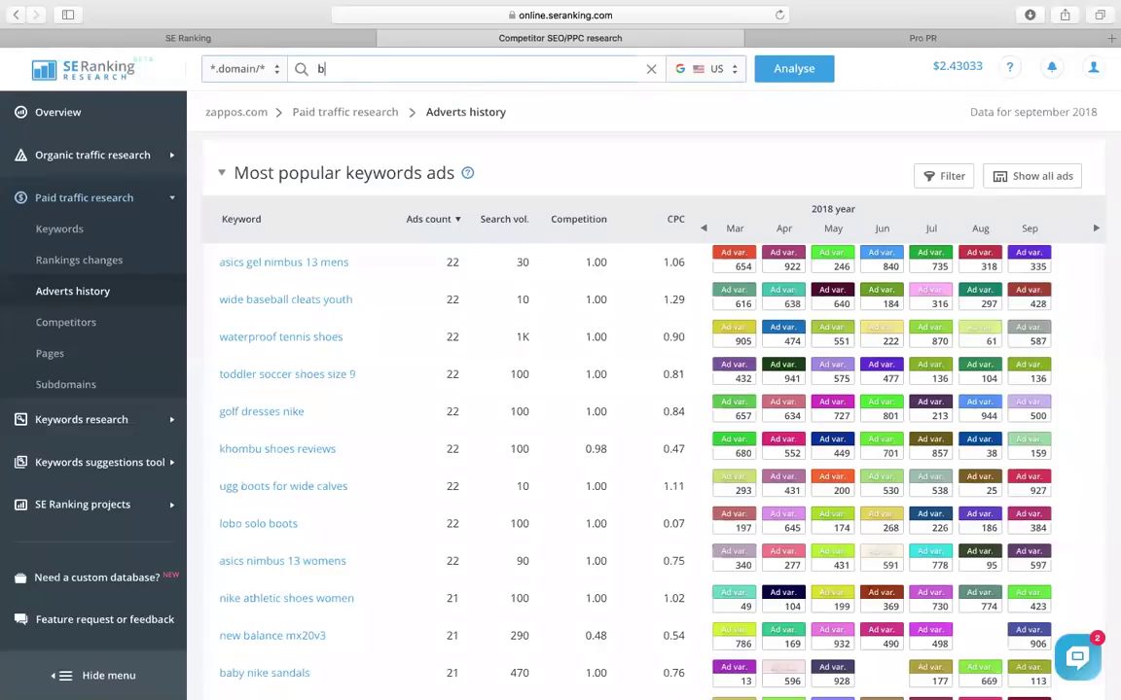
type(" cars")
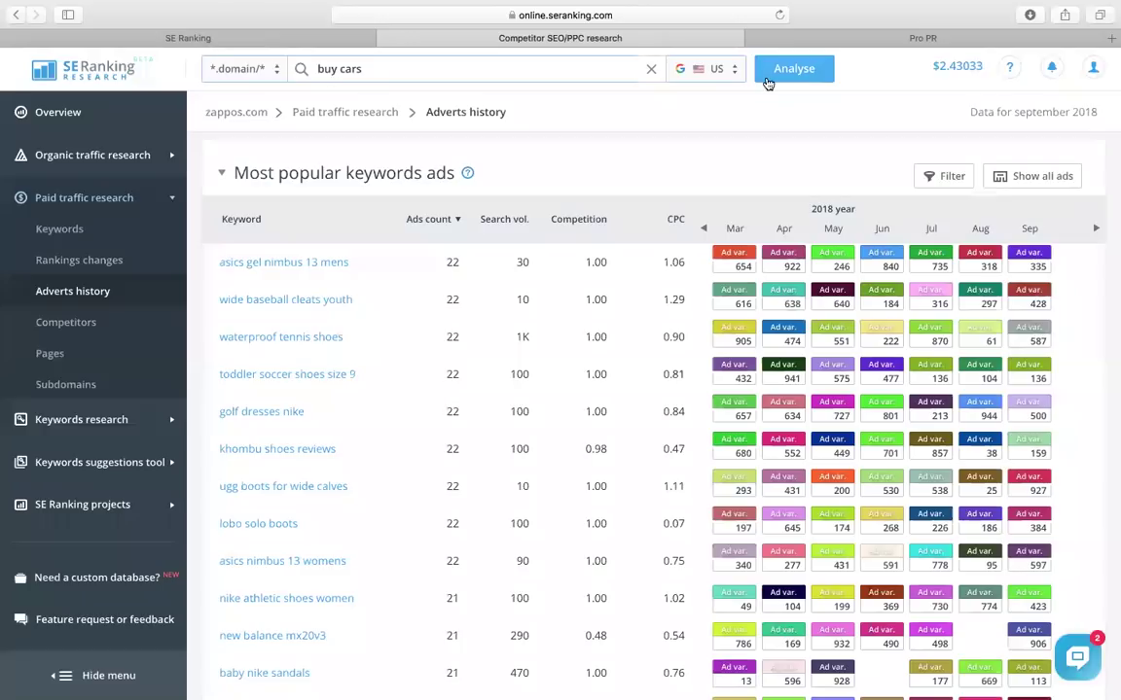
left_click(240, 67)
left_click(222, 256)
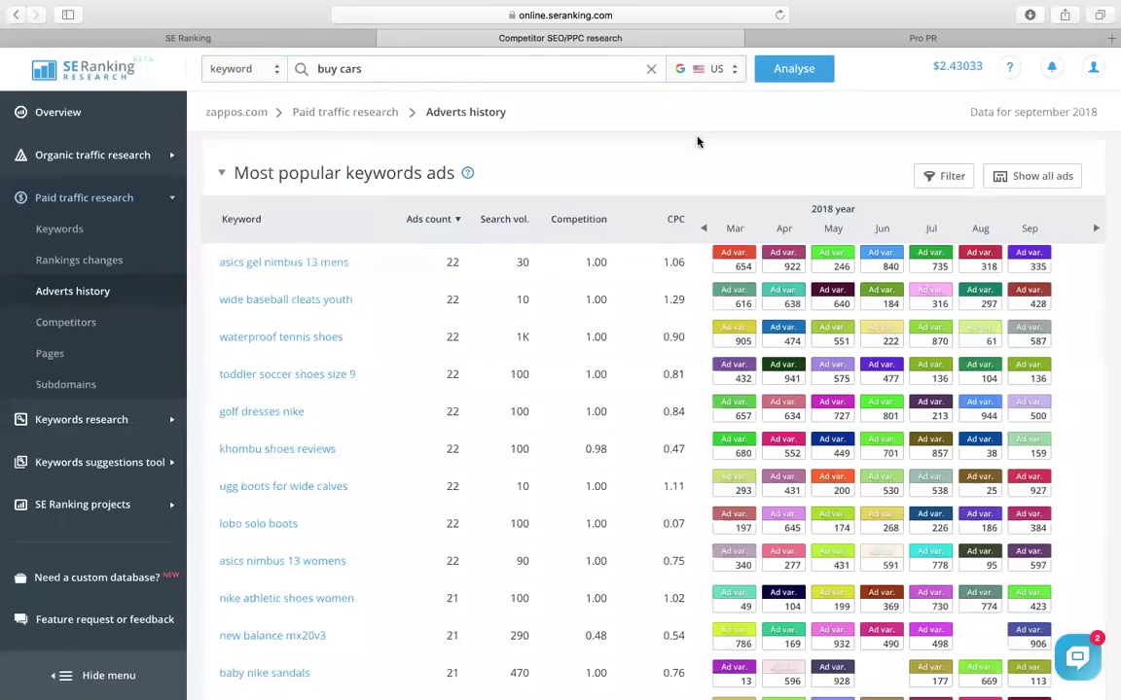
left_click(795, 70)
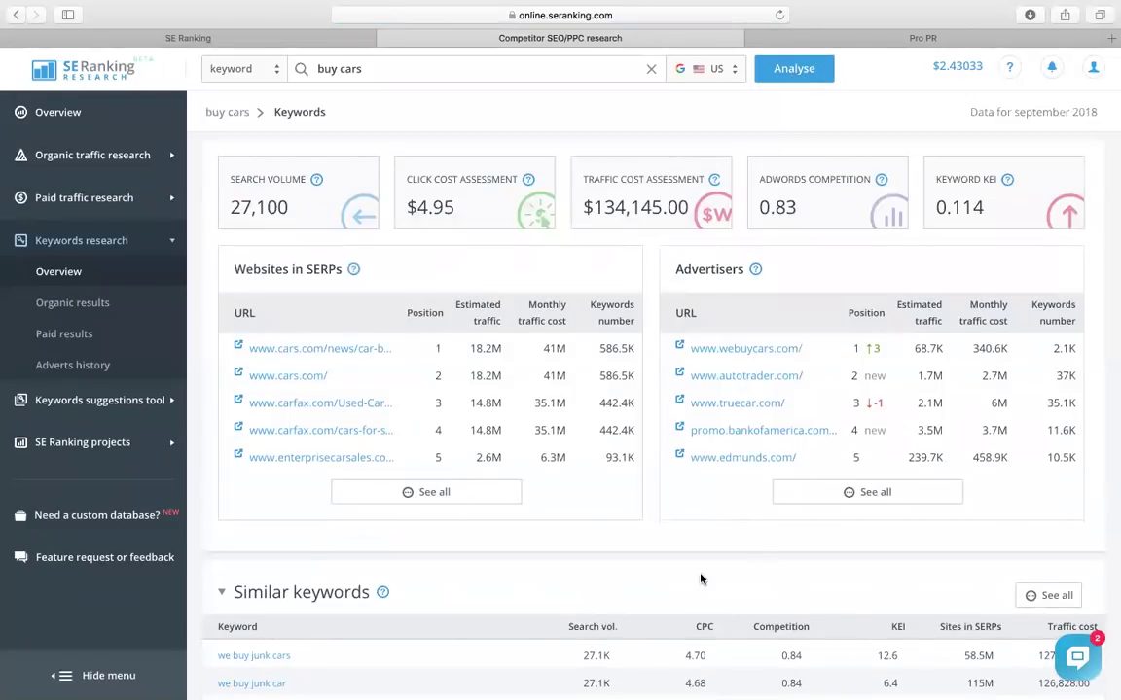
Step: Review the keyword overview for "buy cars" and open the full list of its similar keywords
scroll(688, 533, "down", 1)
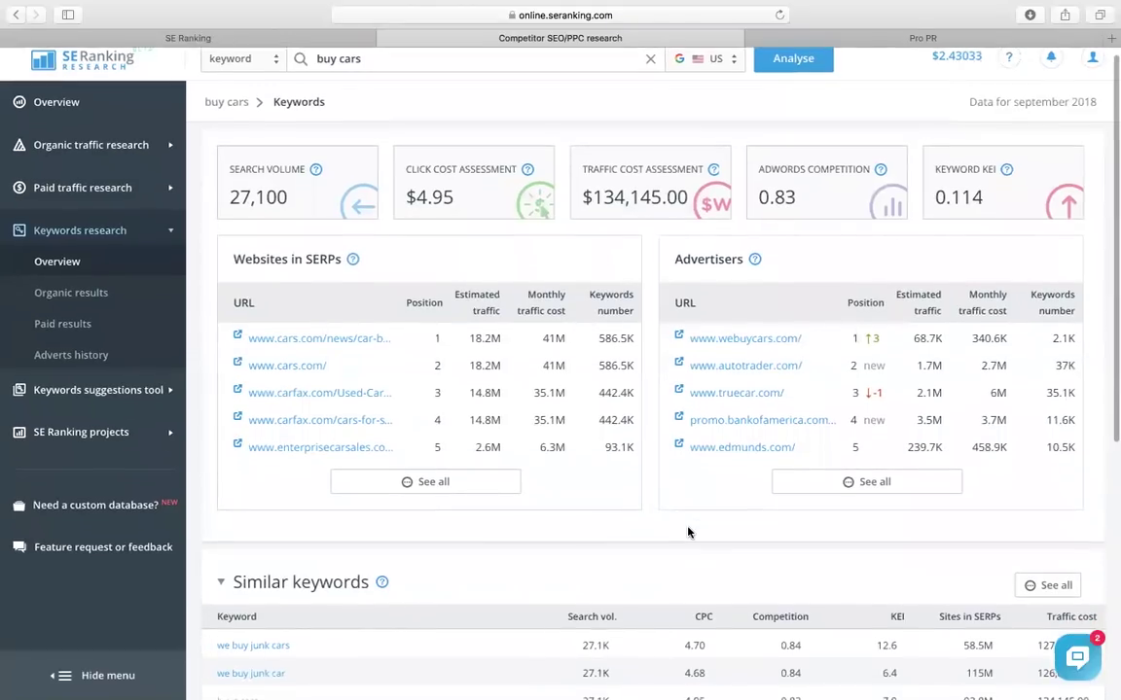
scroll(450, 284, "up", 1)
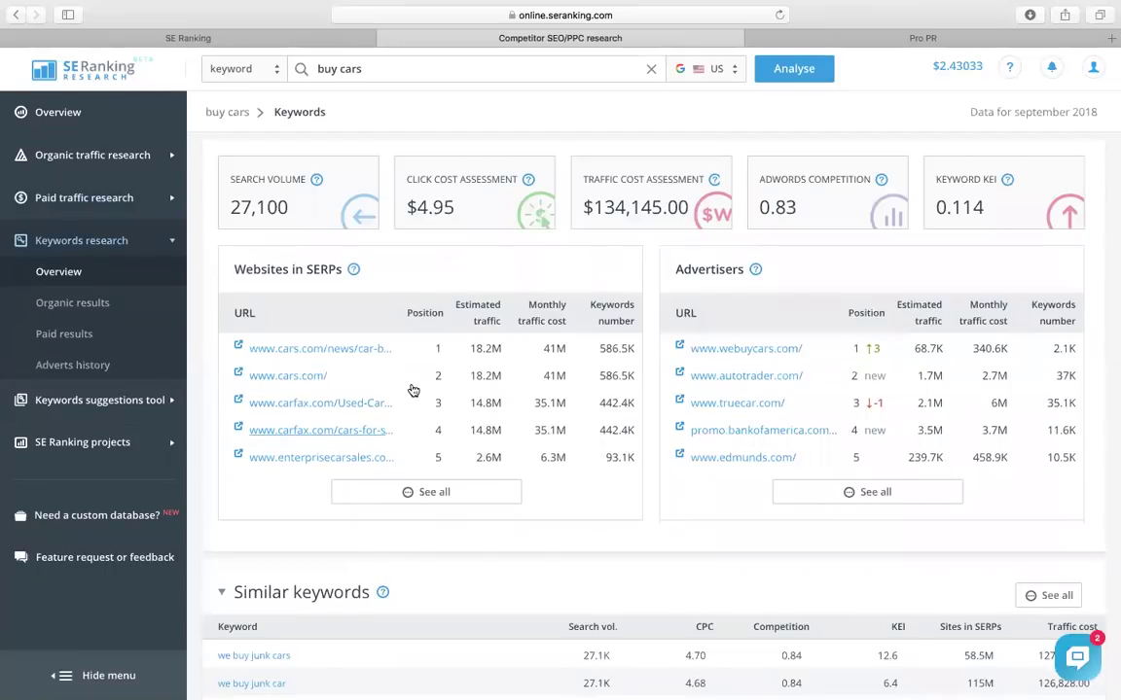
scroll(914, 468, "down", 5)
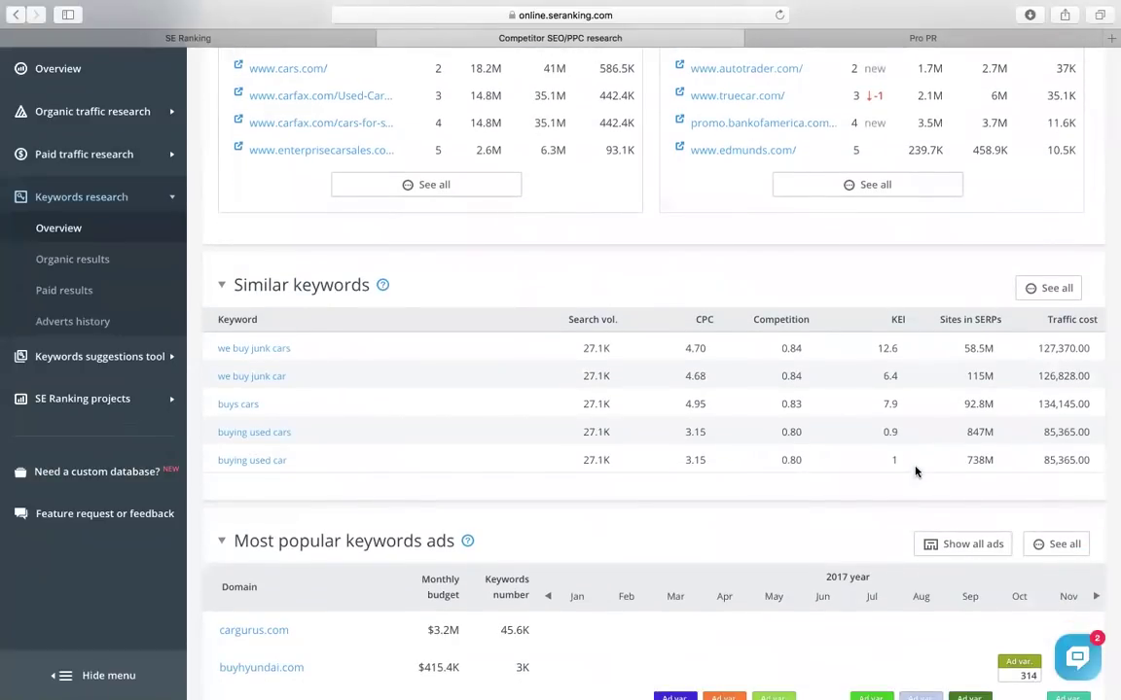
scroll(662, 320, "down", 1)
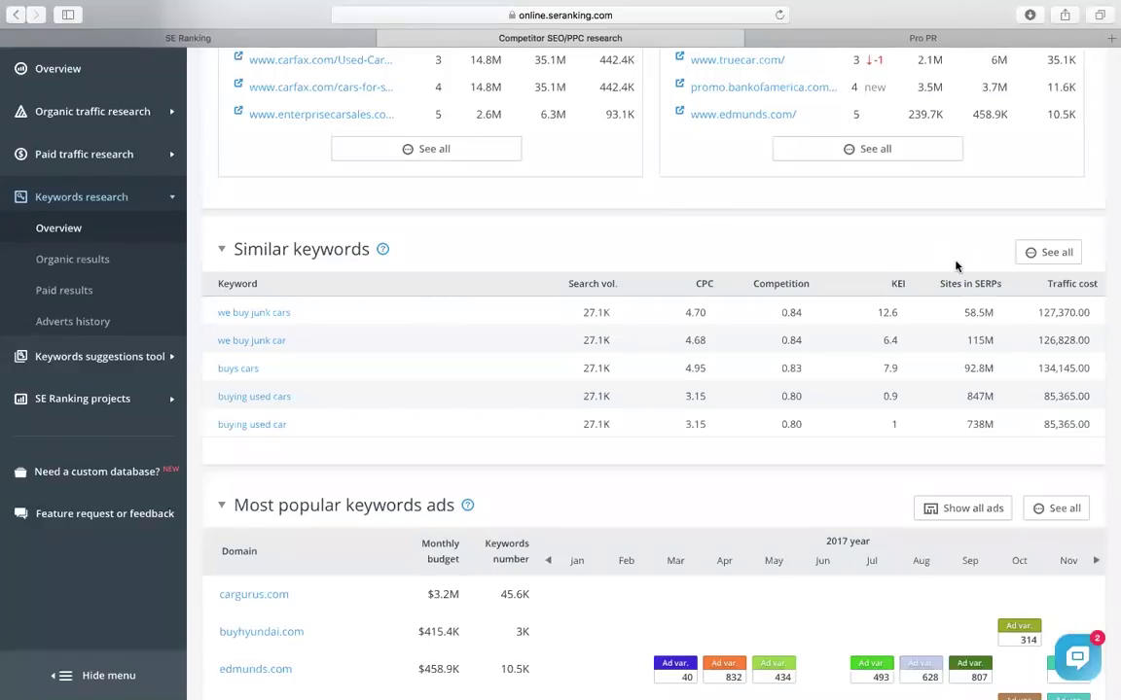
left_click(1054, 255)
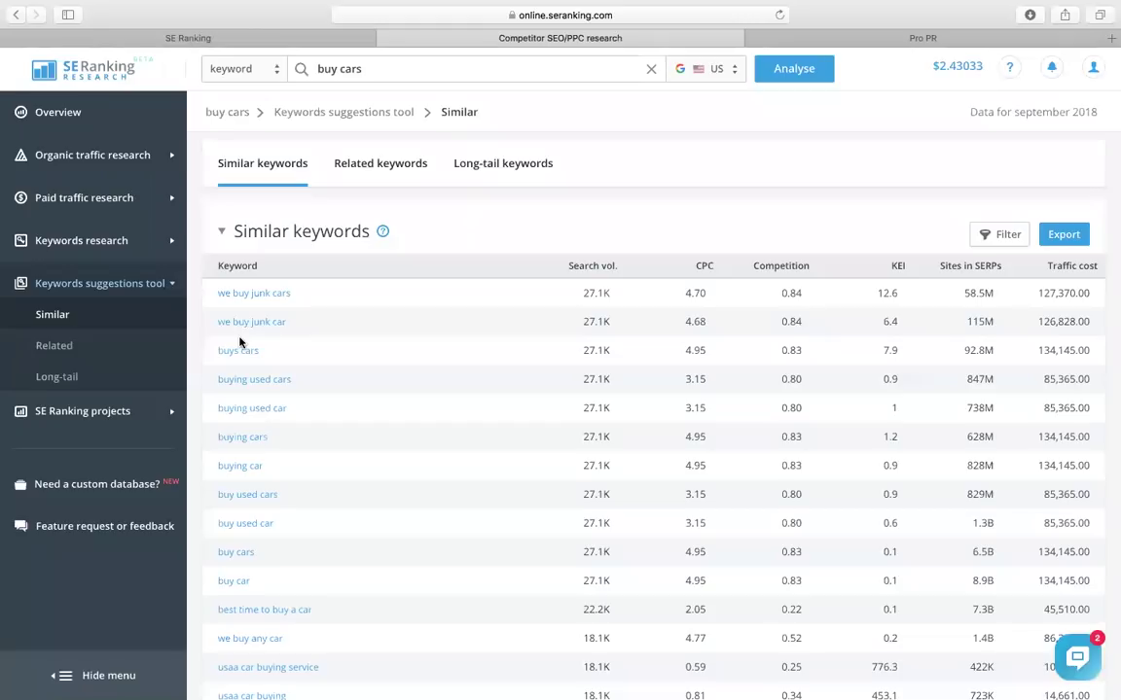
Step: View the related keywords for "buy cars" and look through its long-tail keyword suggestions
left_click(368, 167)
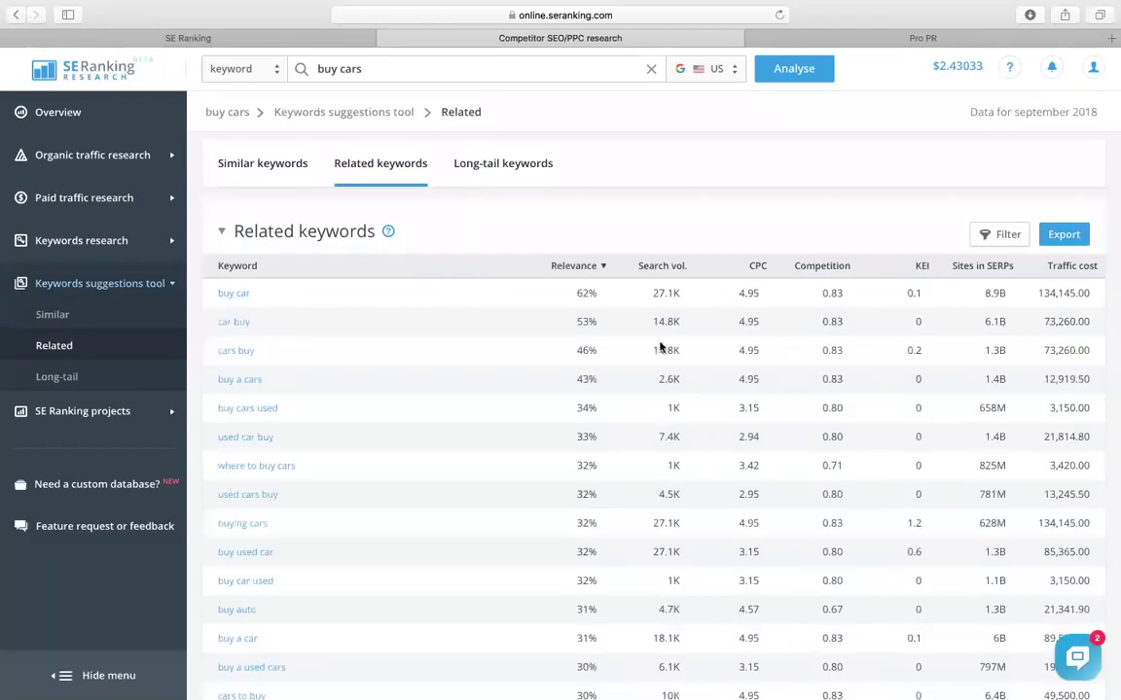
left_click(516, 178)
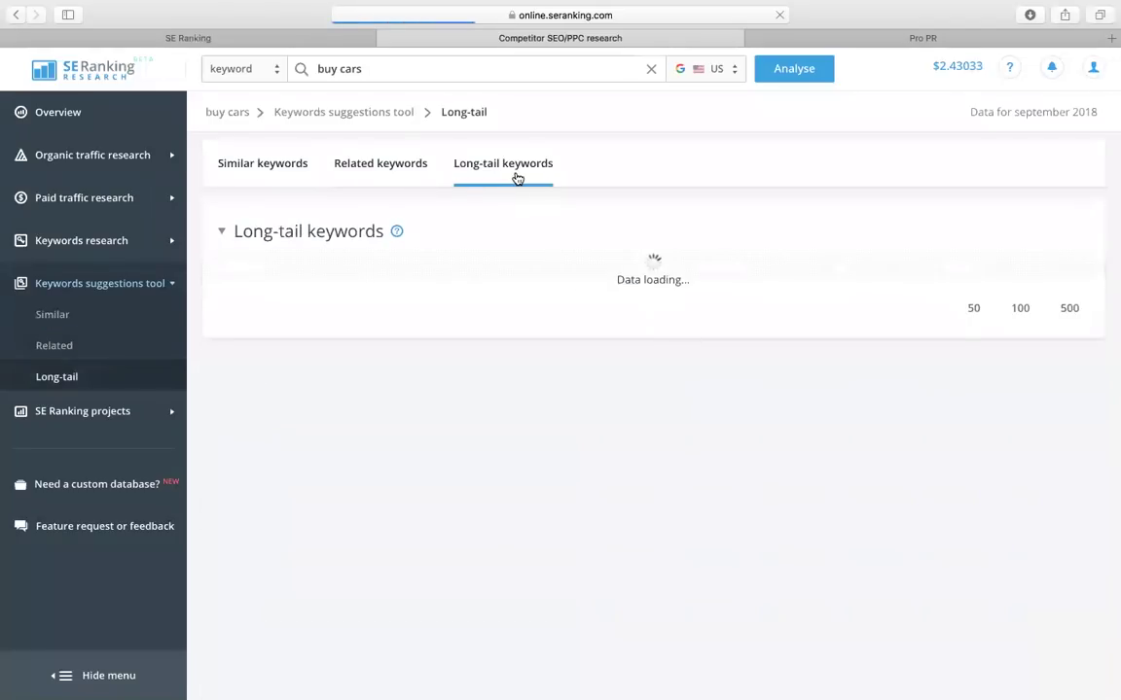
scroll(574, 436, "down", 5)
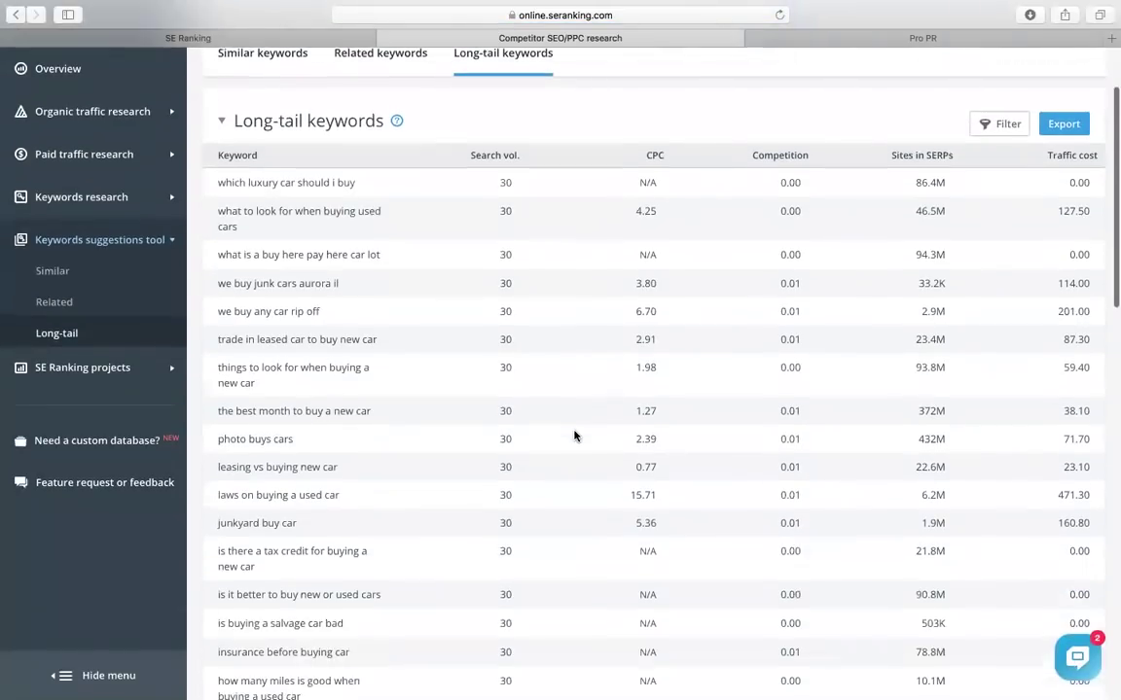
scroll(574, 436, "down", 8)
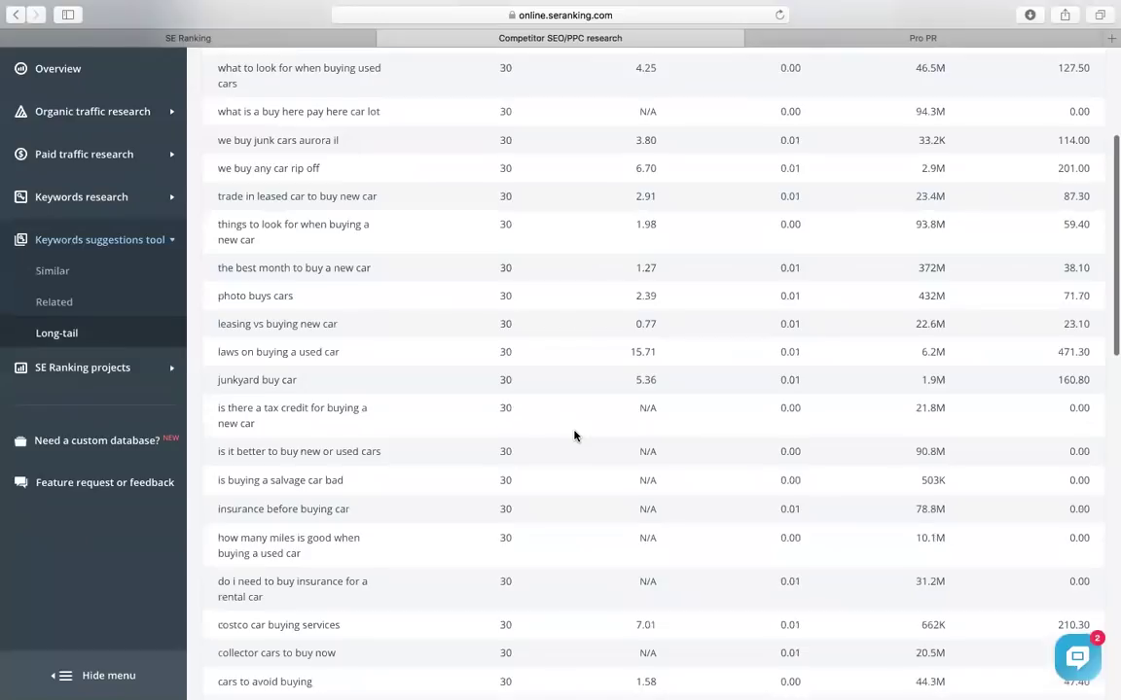
scroll(574, 435, "down", 15)
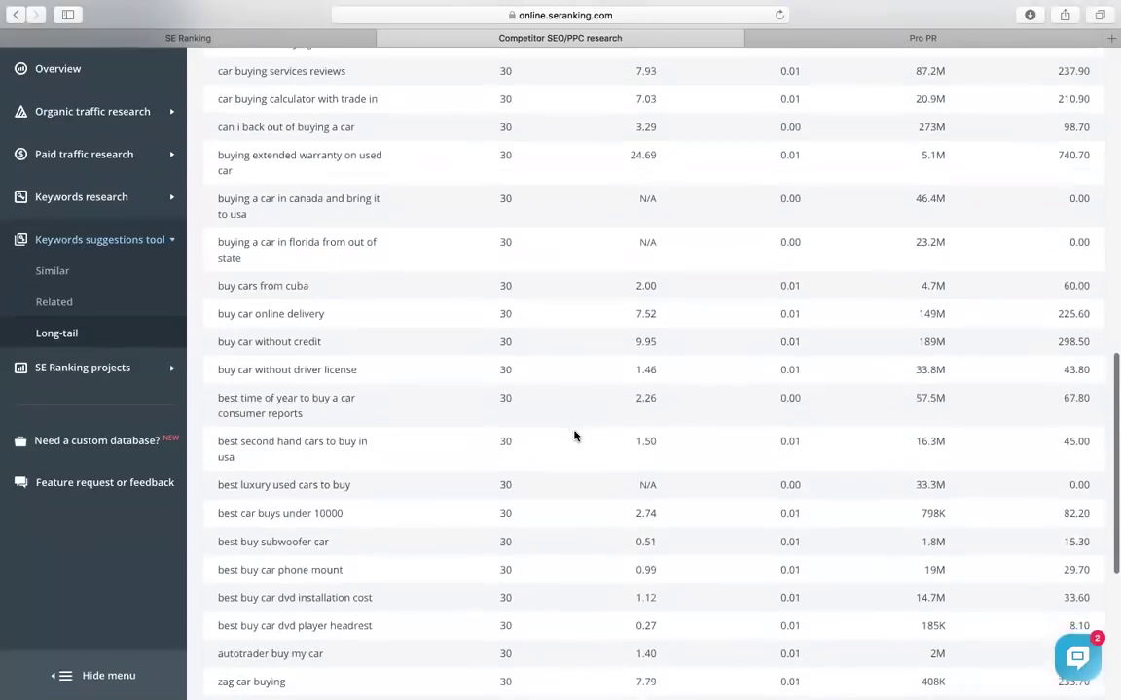
scroll(574, 435, "up", 12)
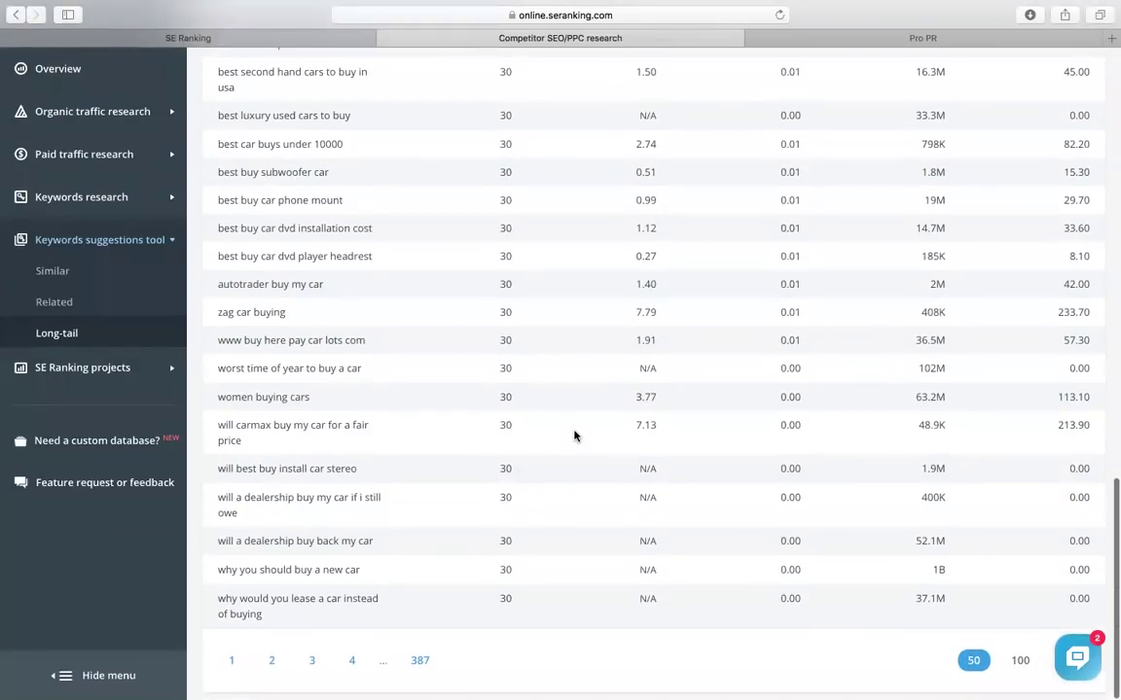
scroll(574, 436, "up", 10)
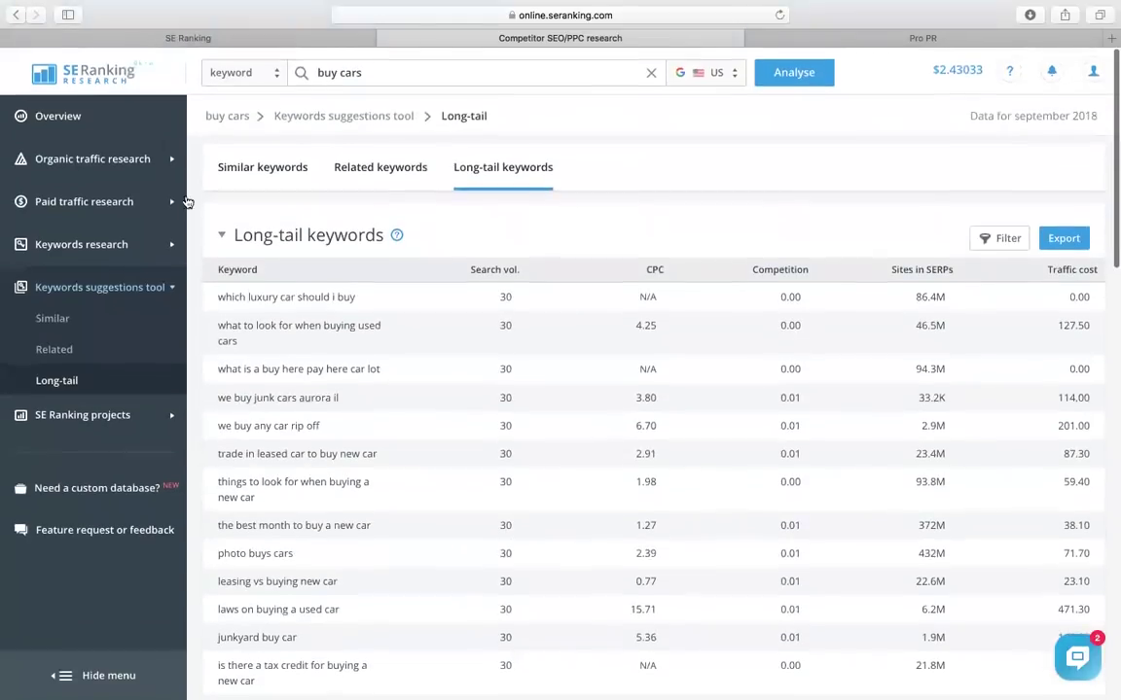
Step: Check the organic traffic Pages report for "buy cars"
left_click(97, 154)
left_click(73, 280)
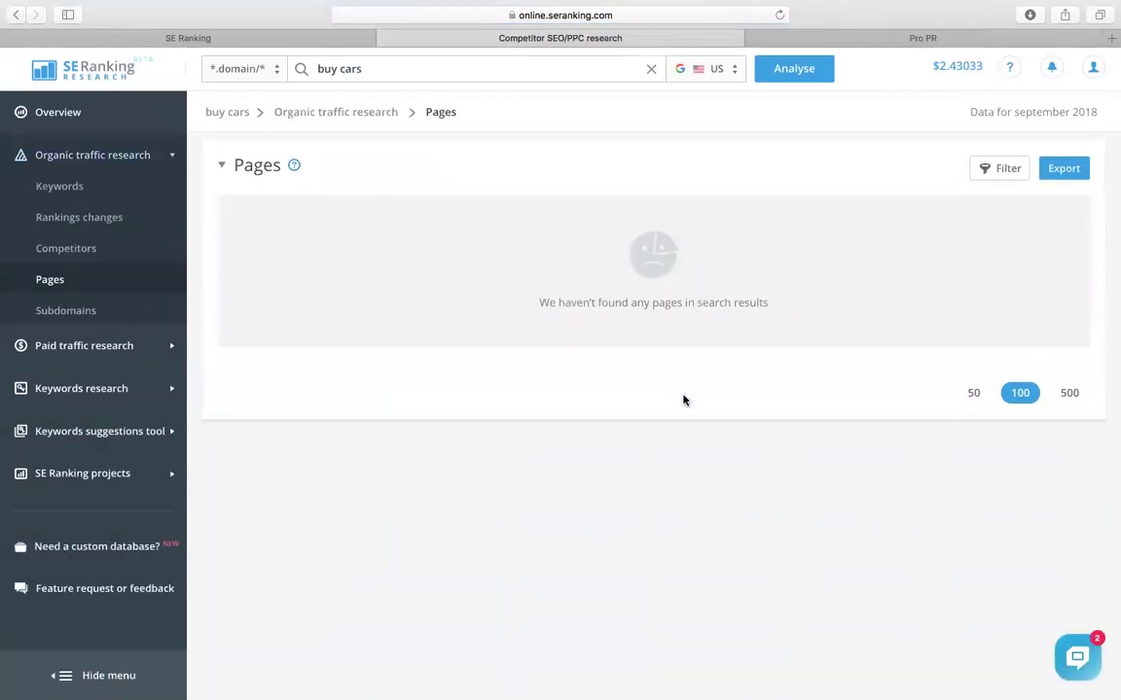
left_click(12, 21)
Step: Return to the SE Ranking account page and view its manual and scheduled reports
left_click(212, 39)
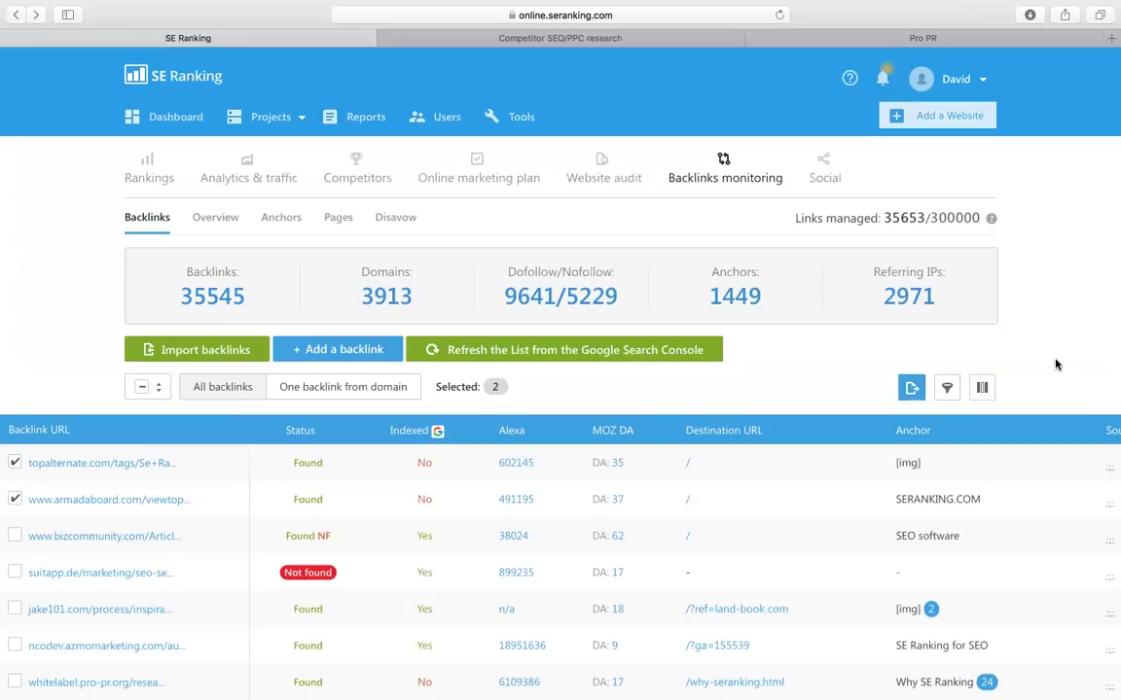
left_click(355, 117)
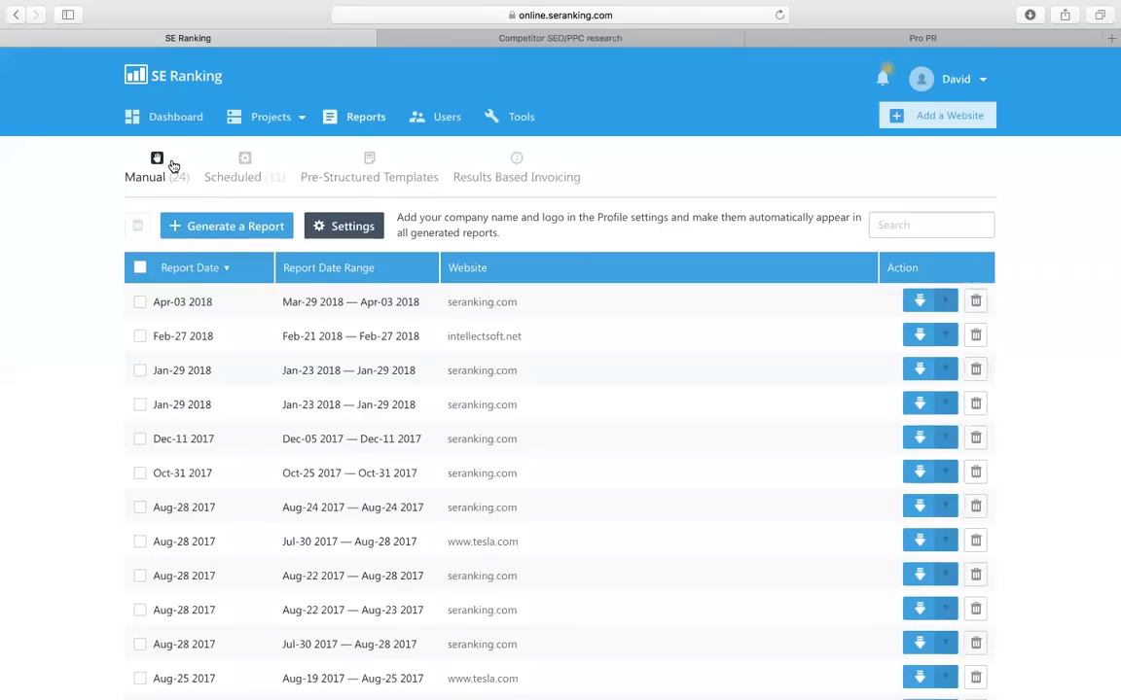
left_click(246, 179)
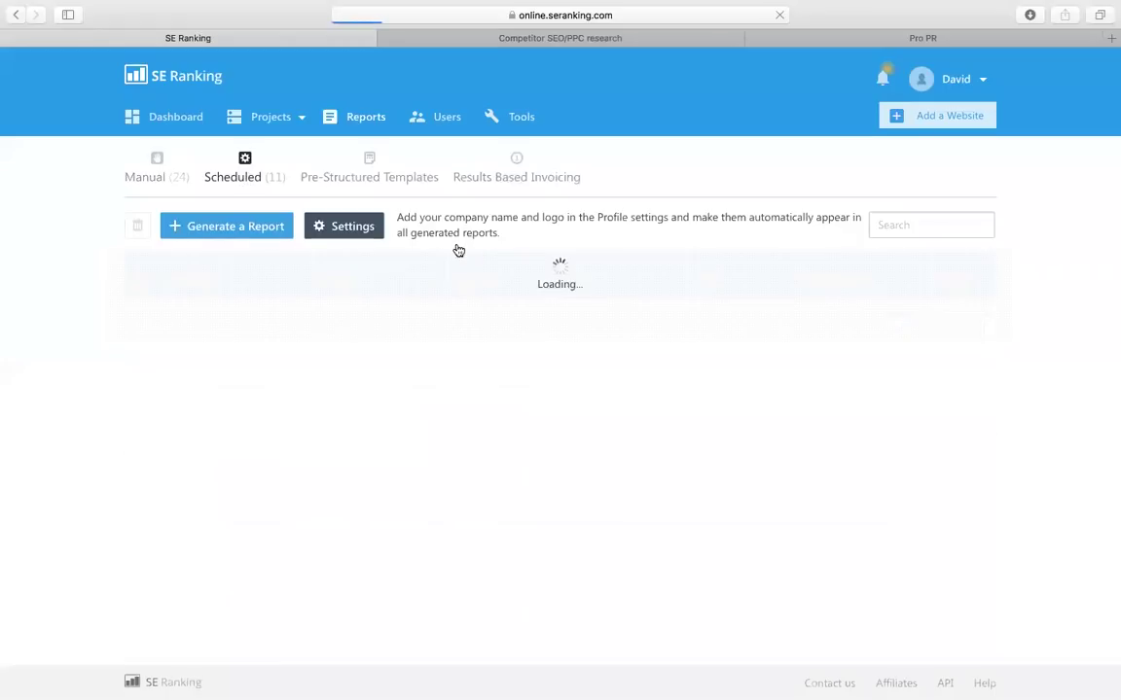
Step: Start creating a scheduled report and set its website to SE Ranking
left_click(218, 229)
left_click(366, 131)
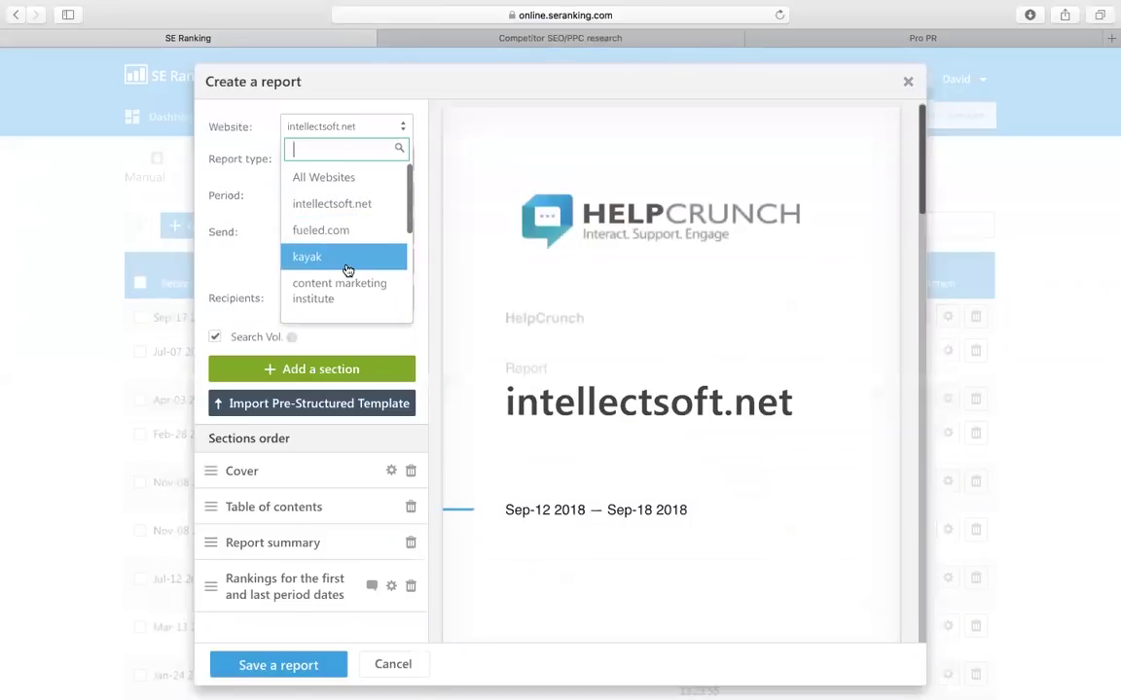
key("Down")
scroll(335, 304, "down", 2)
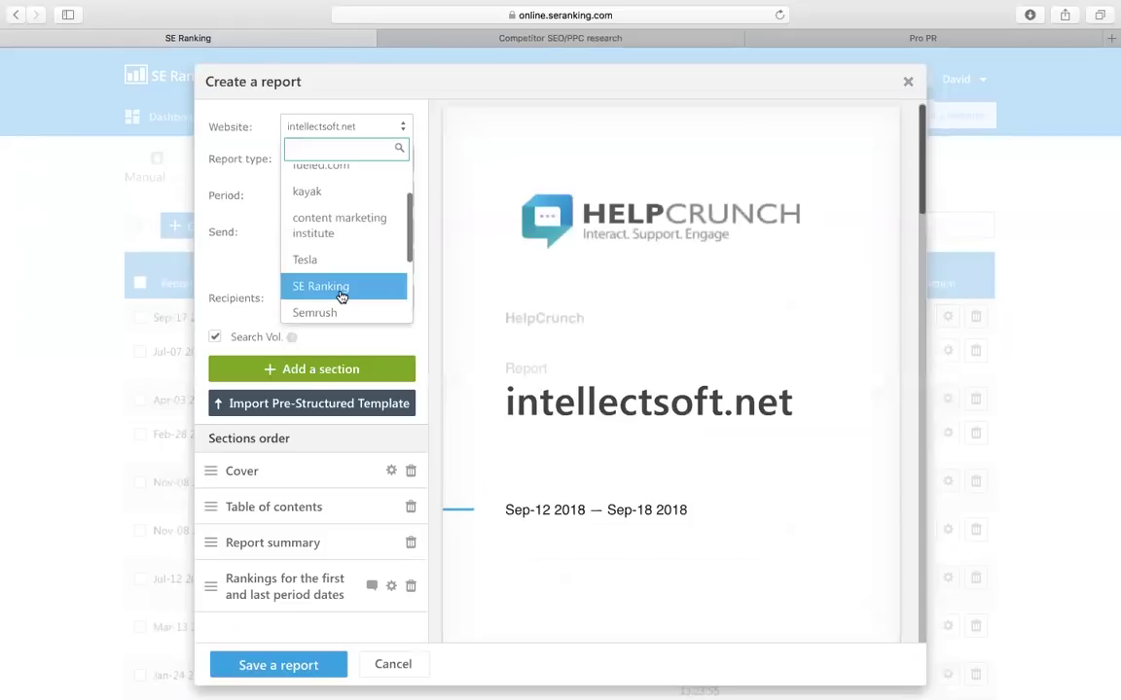
left_click(341, 287)
Step: Check the report type options, select sending every week, and view the recipient email settings without changing them
left_click(380, 161)
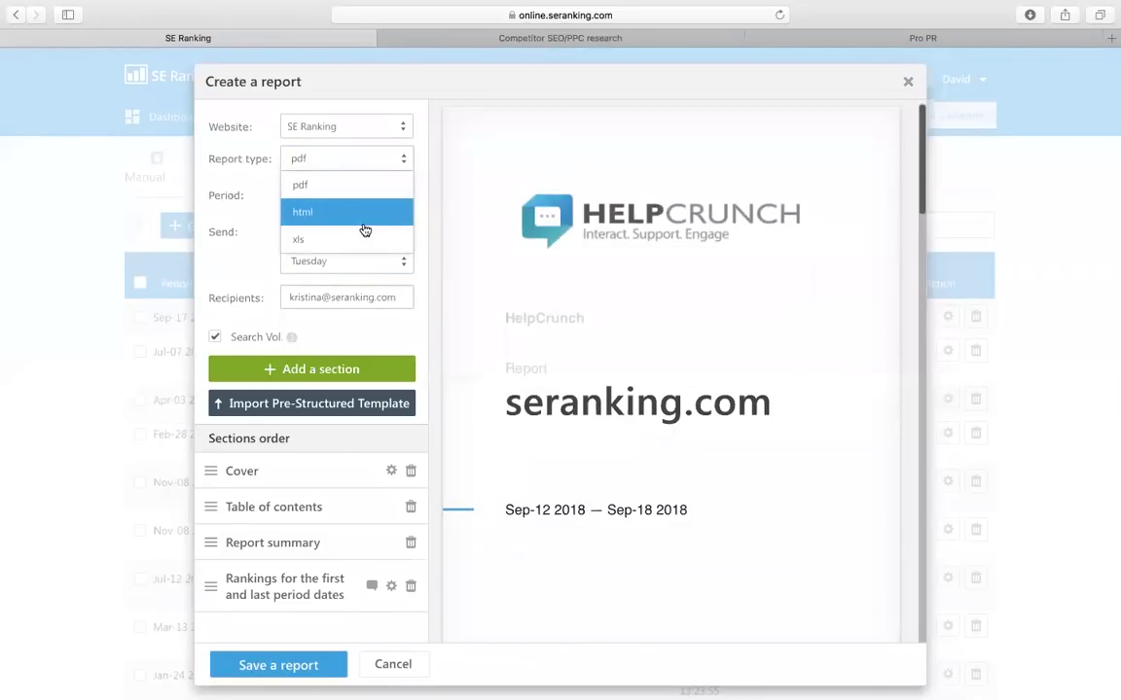
left_click(262, 241)
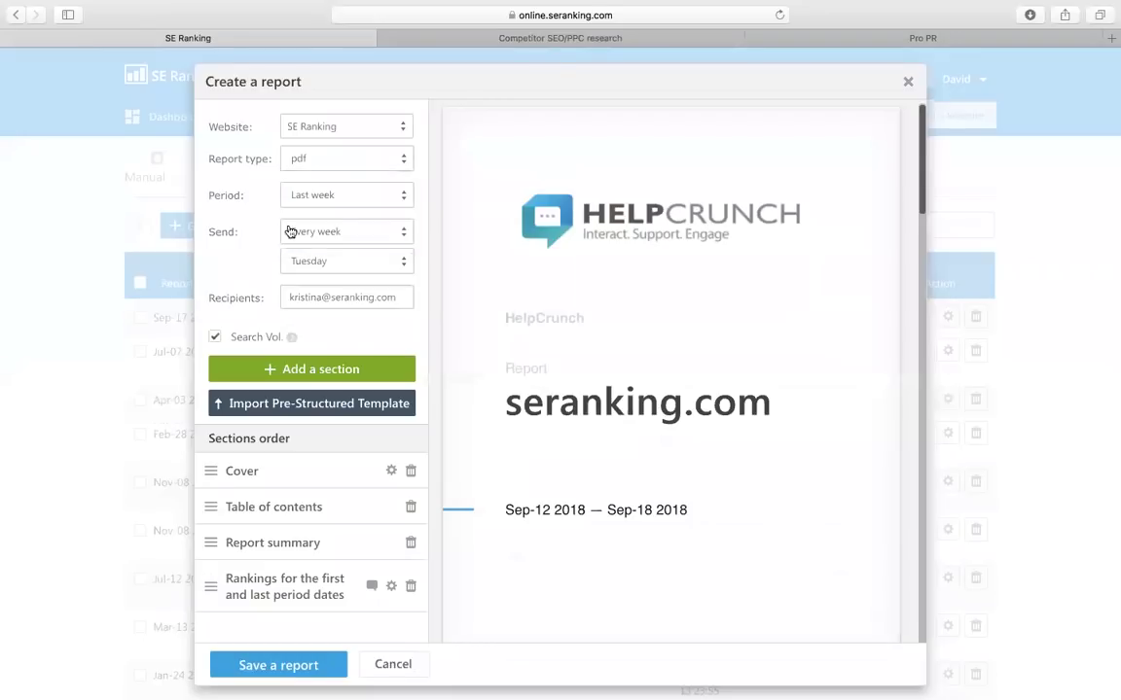
left_click(345, 229)
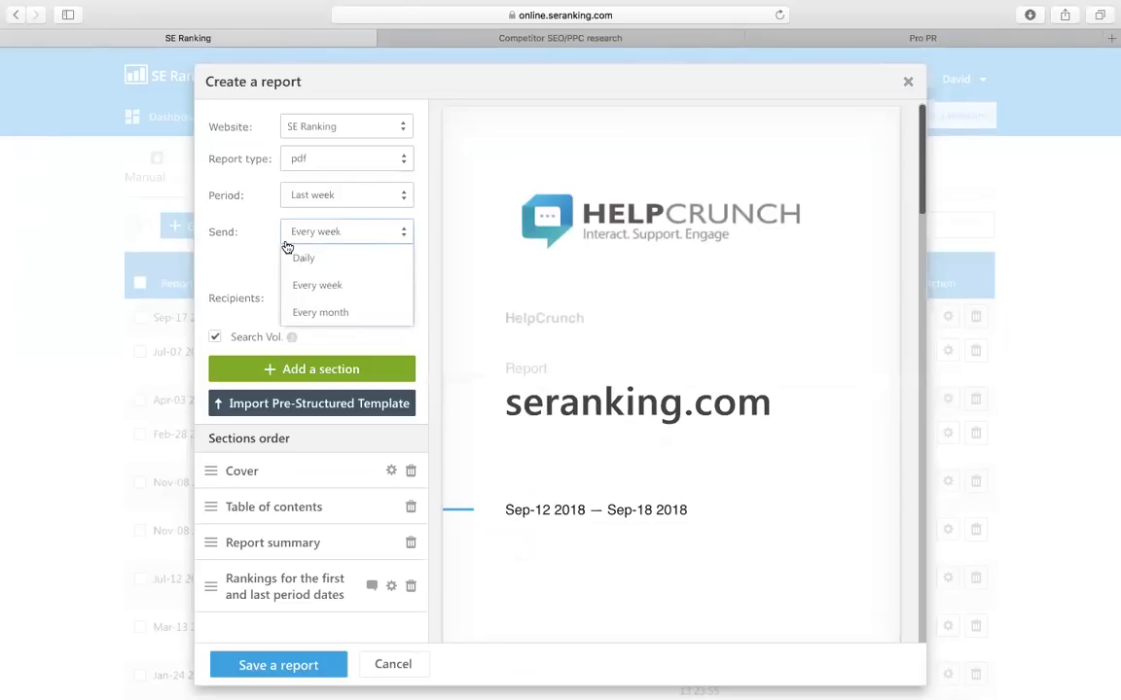
left_click(317, 285)
left_click(349, 301)
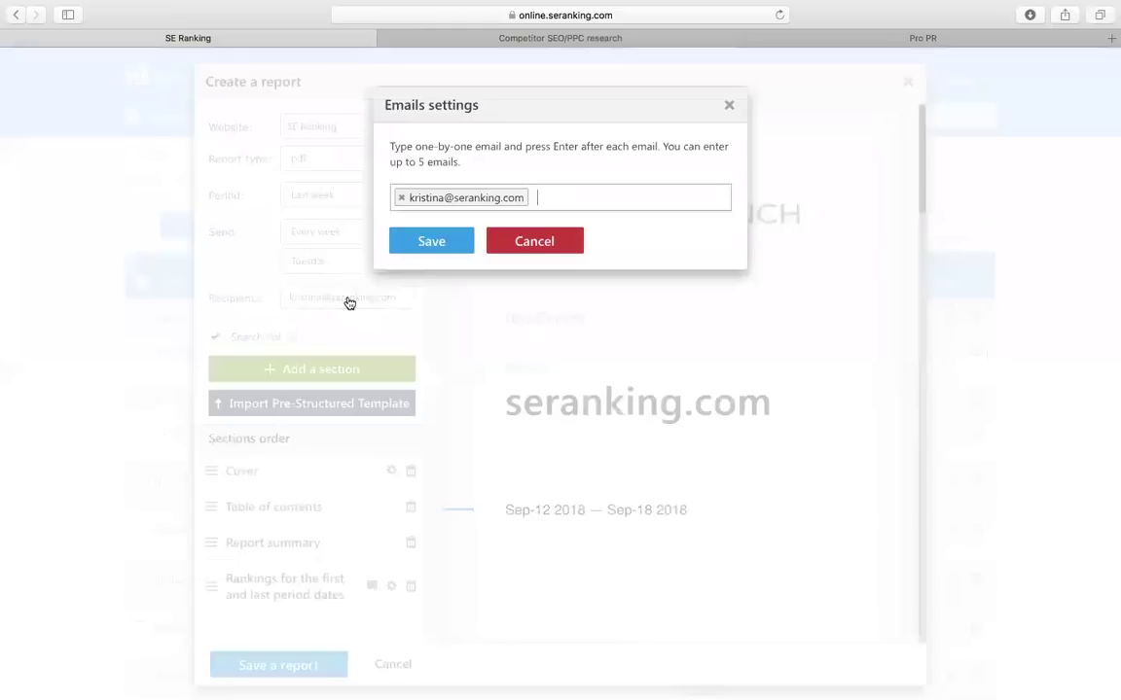
left_click(729, 109)
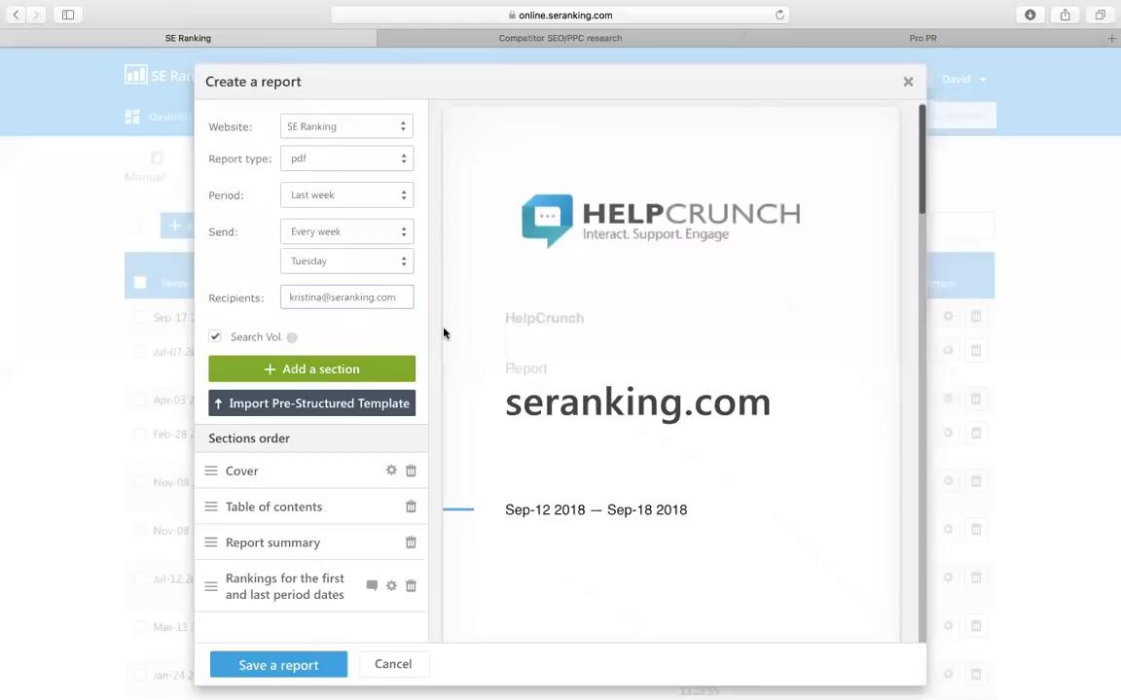
Step: Try adding the "Rankings for the first and last period dates" section, check the template import options, and close the report without saving
left_click(330, 370)
mouse_move(316, 477)
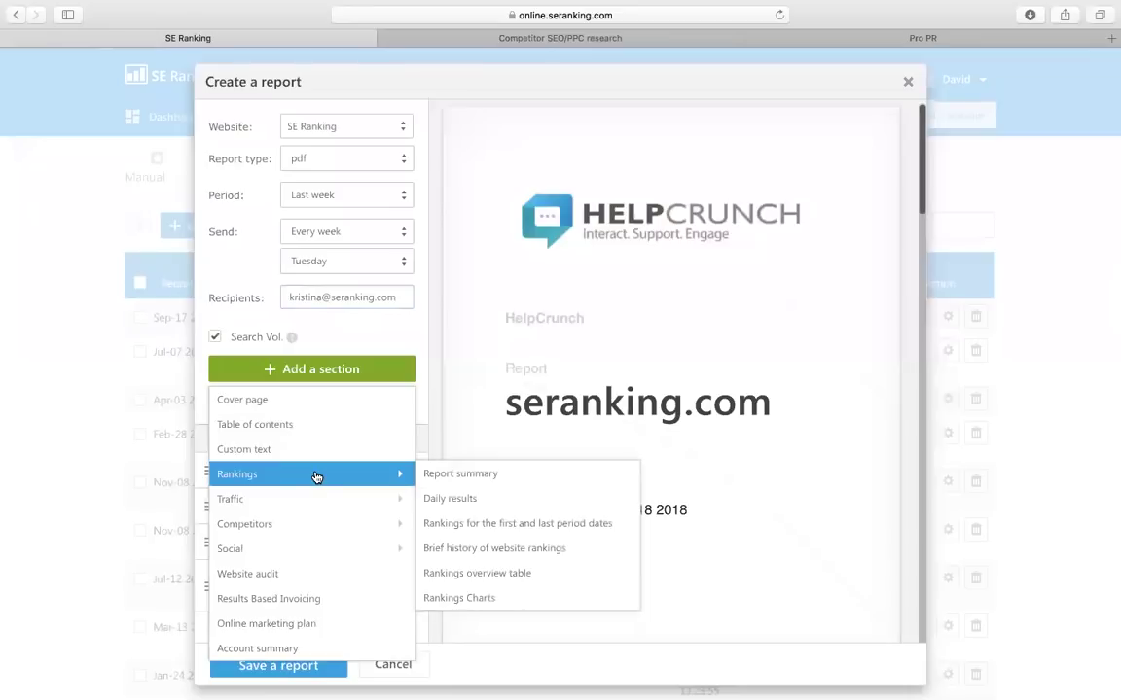
left_click(517, 523)
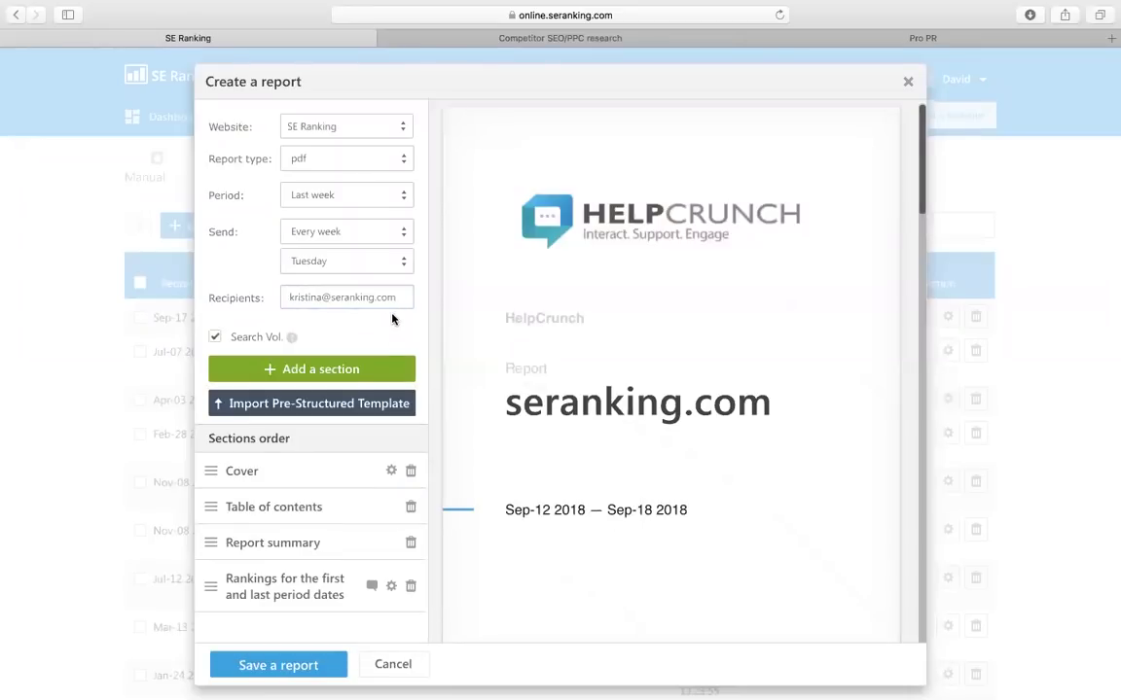
left_click(341, 416)
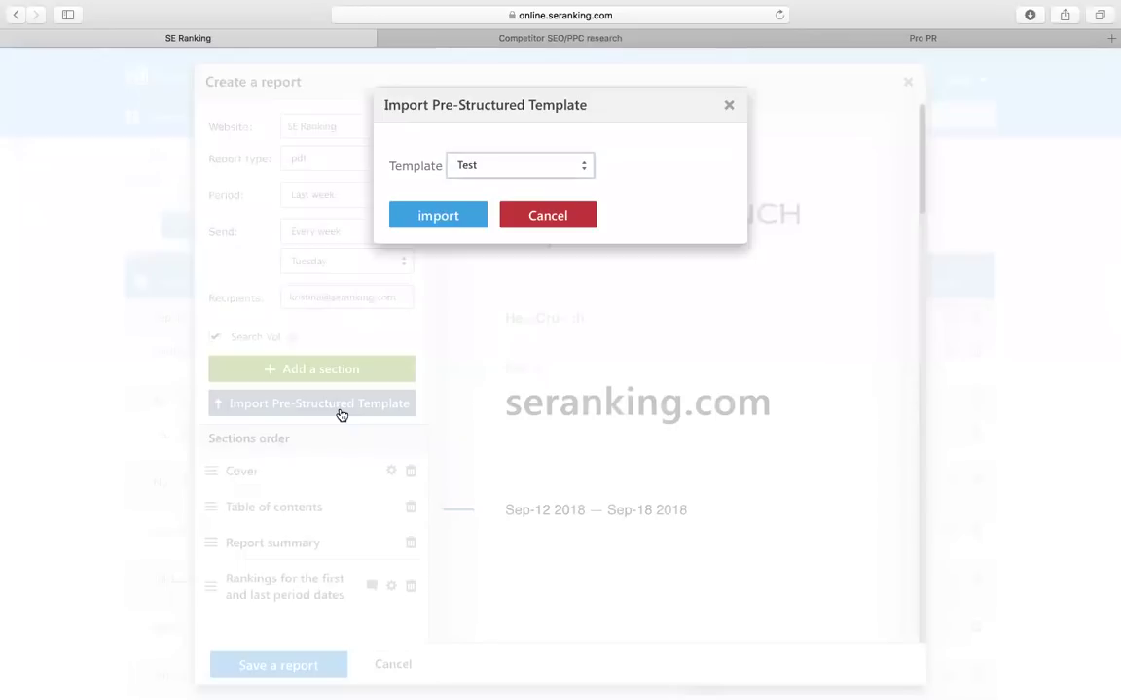
left_click(729, 104)
left_click(907, 81)
Step: Look through the scheduled reports, and view the sections of the Test report template without changing them
mouse_move(907, 81)
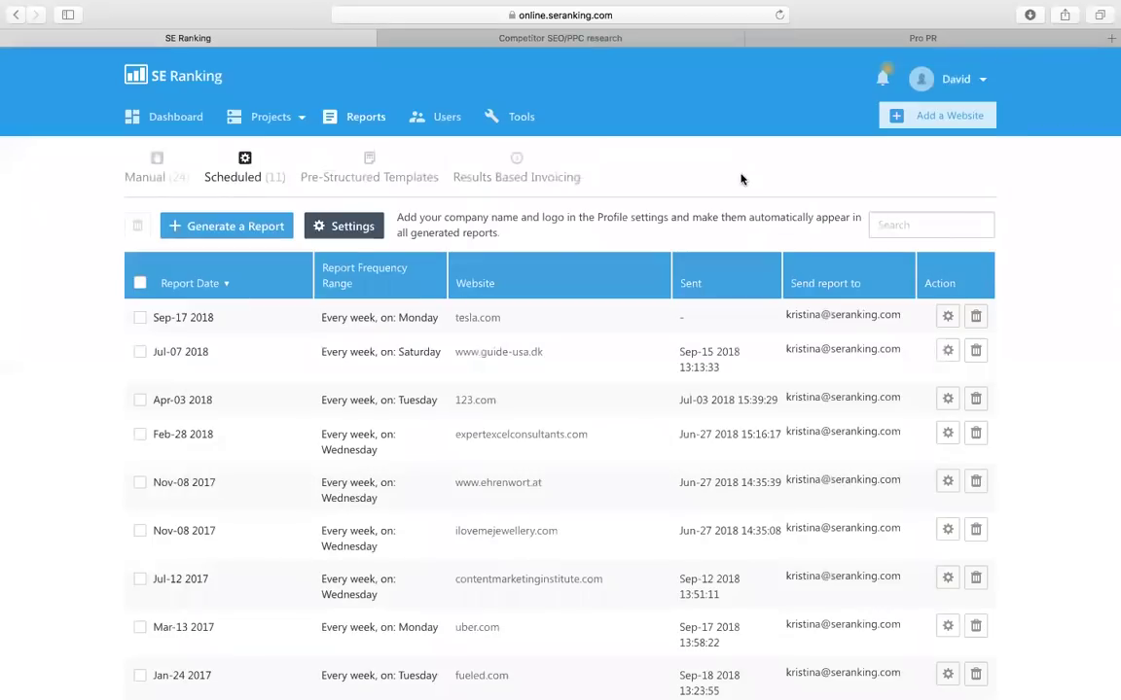
scroll(592, 557, "down", 2)
scroll(593, 557, "up", 2)
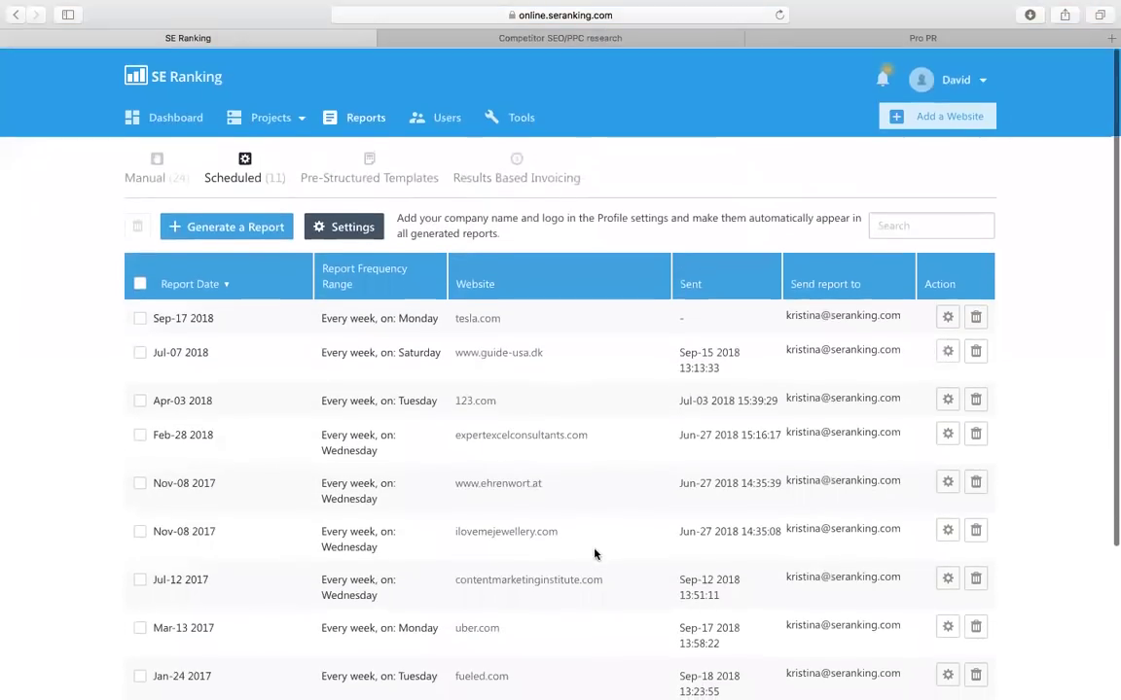
left_click(366, 176)
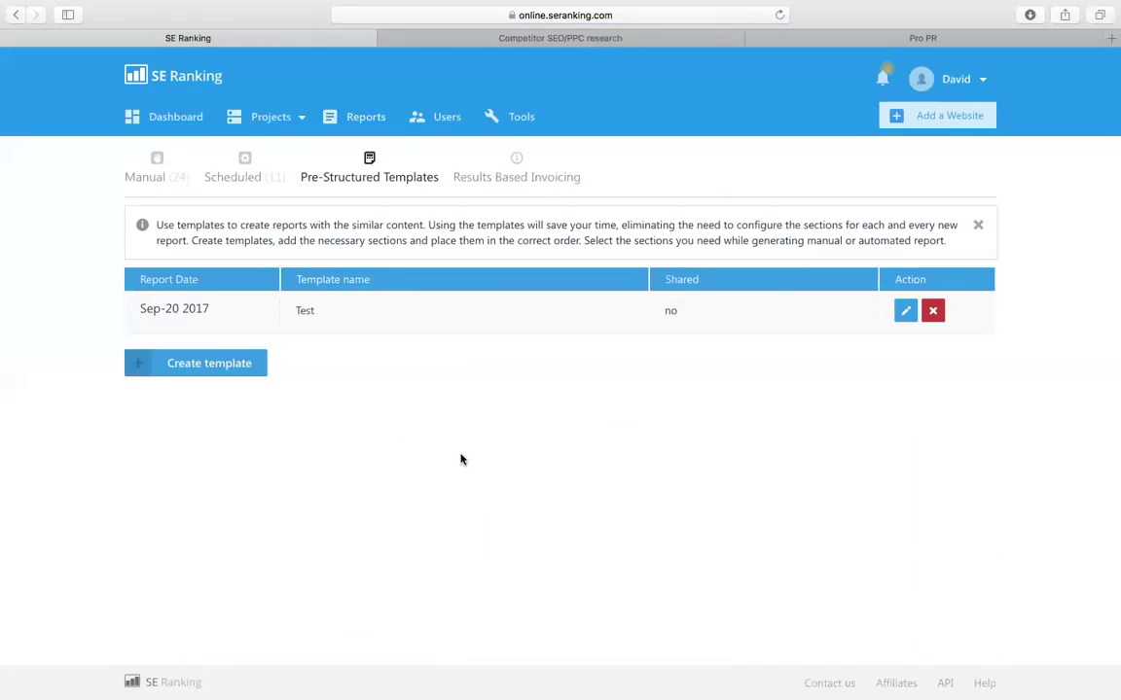
left_click(903, 311)
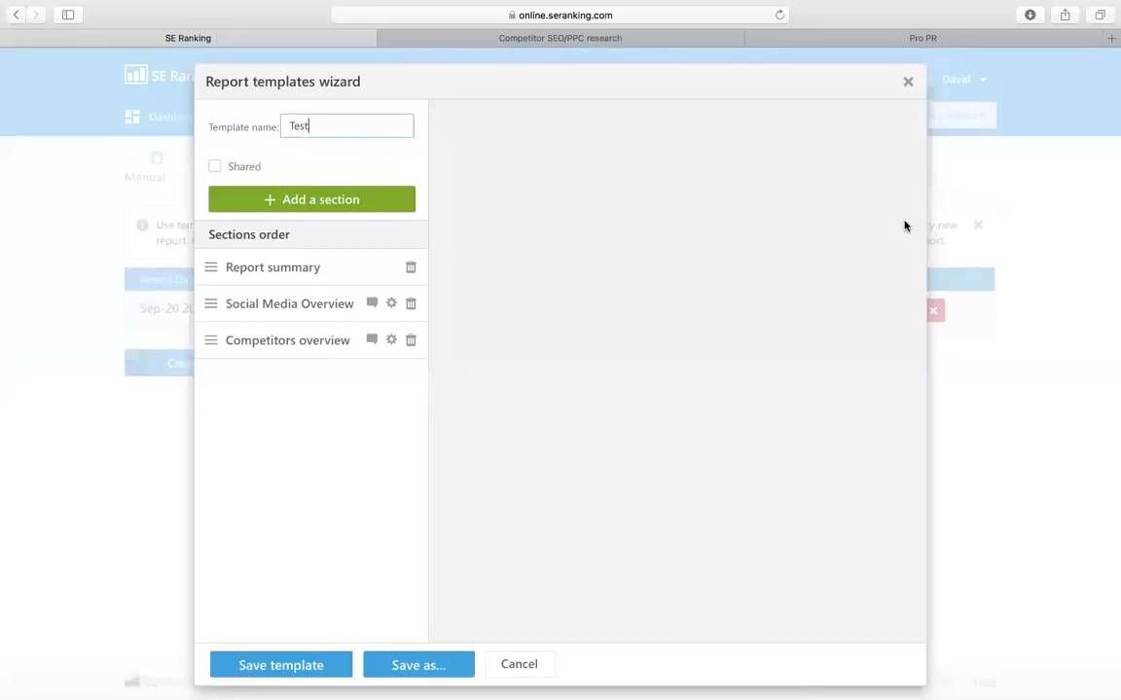
left_click(907, 83)
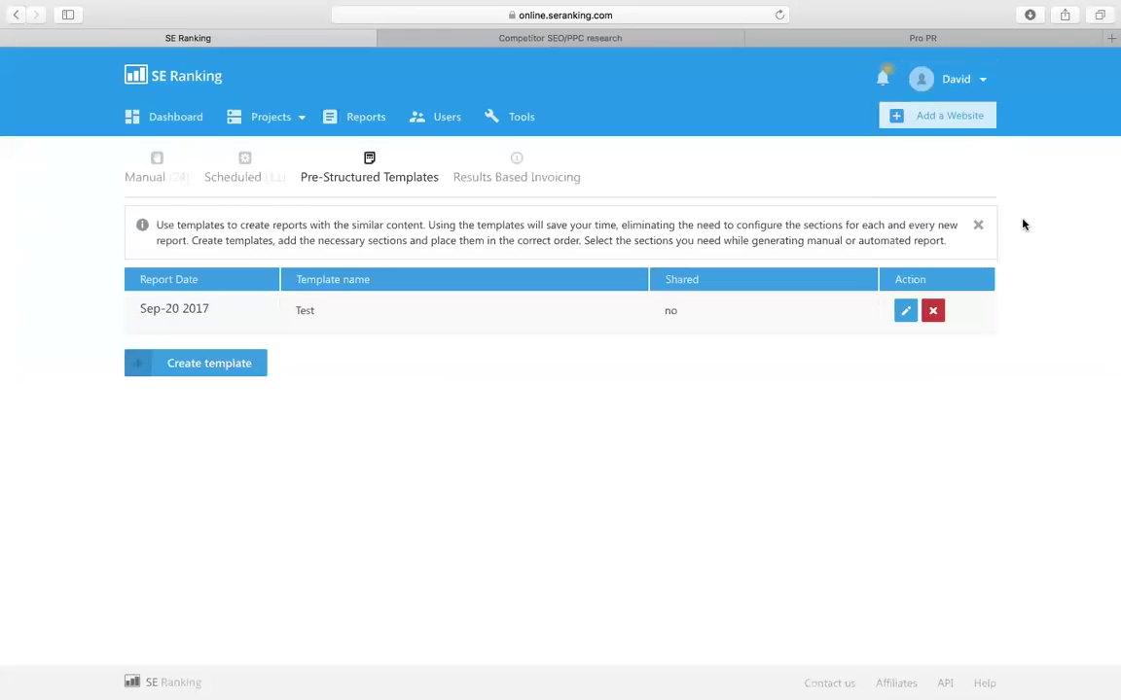
Step: View the account's user list and check which websites the marketing team user may access, without changing the permissions
left_click(448, 118)
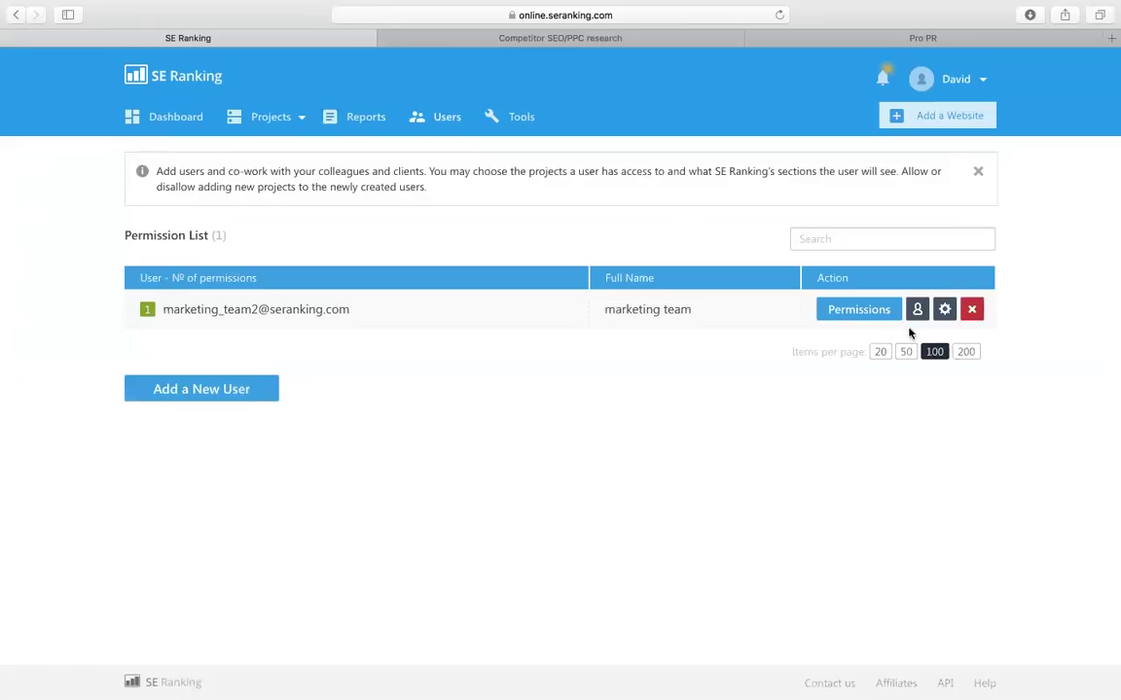
left_click(856, 314)
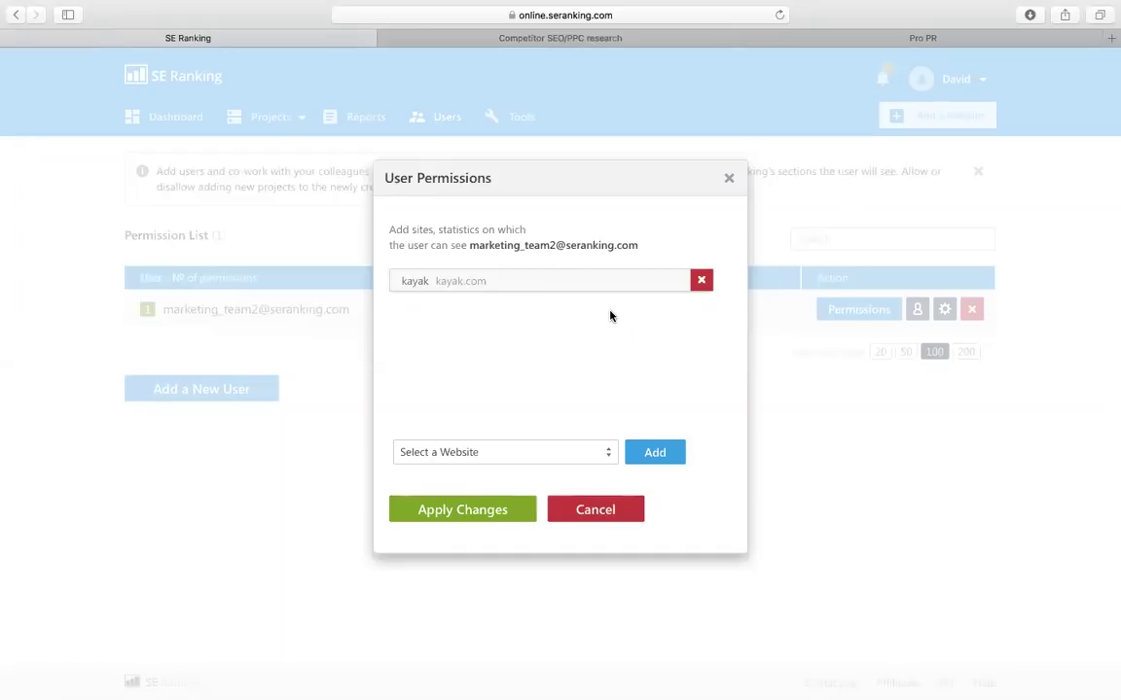
left_click(727, 178)
Step: Examine the marketing team user's profile settings: account type, personal information, section access, limits and project permission list
left_click(946, 309)
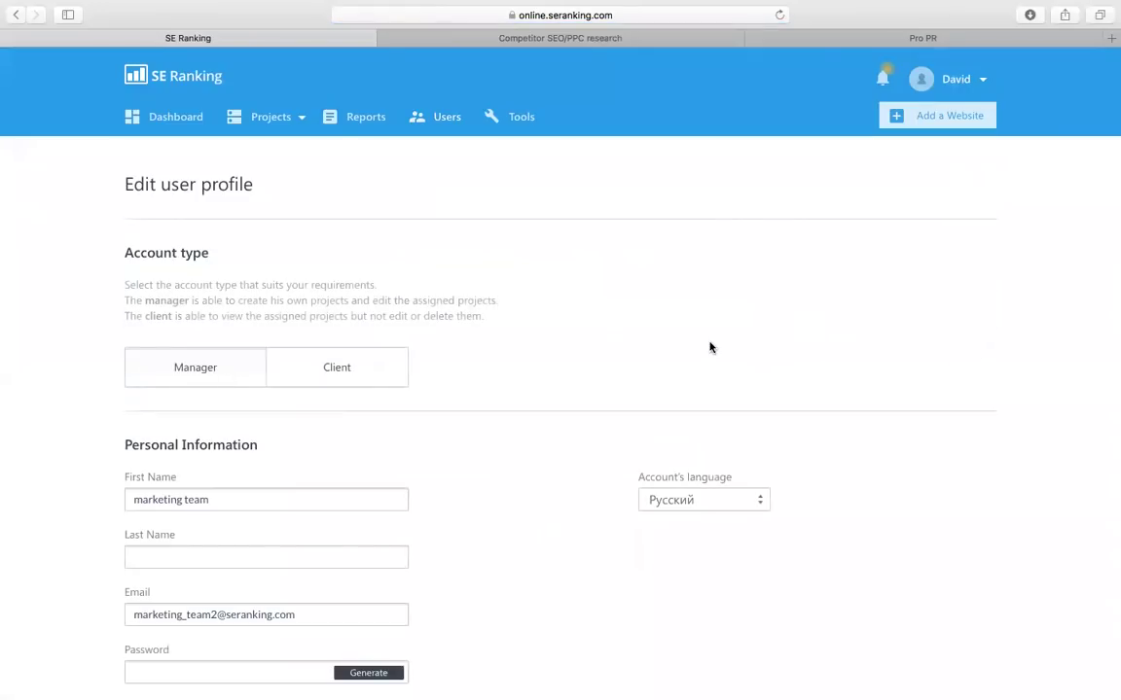
scroll(710, 347, "down", 3)
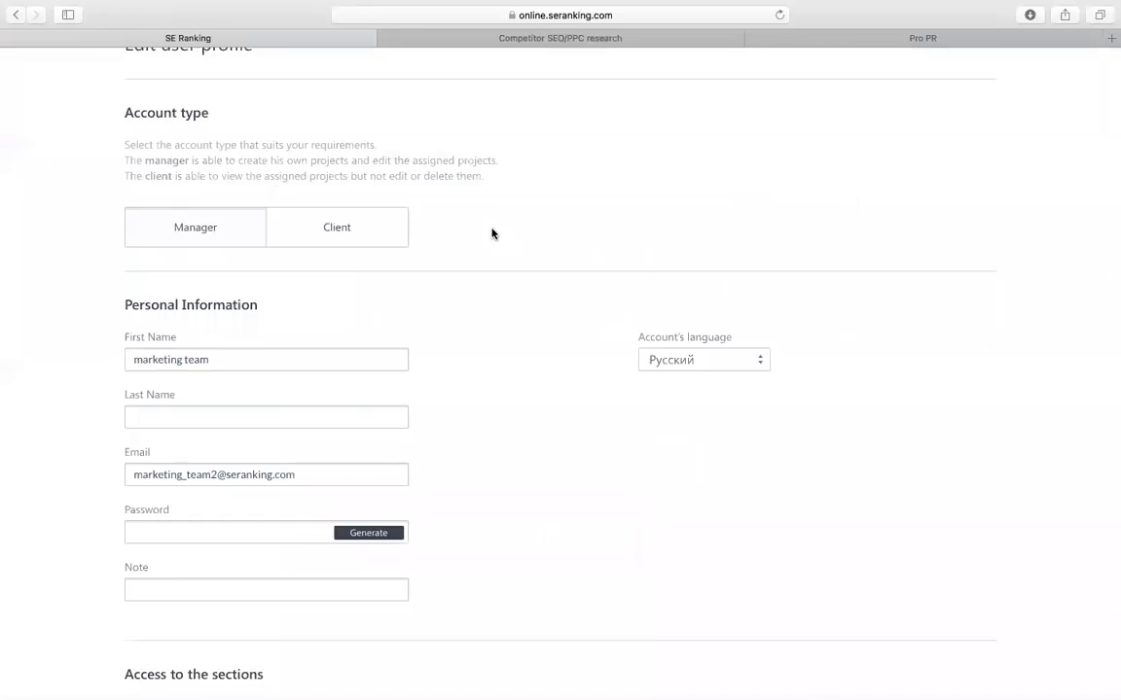
scroll(492, 233, "down", 10)
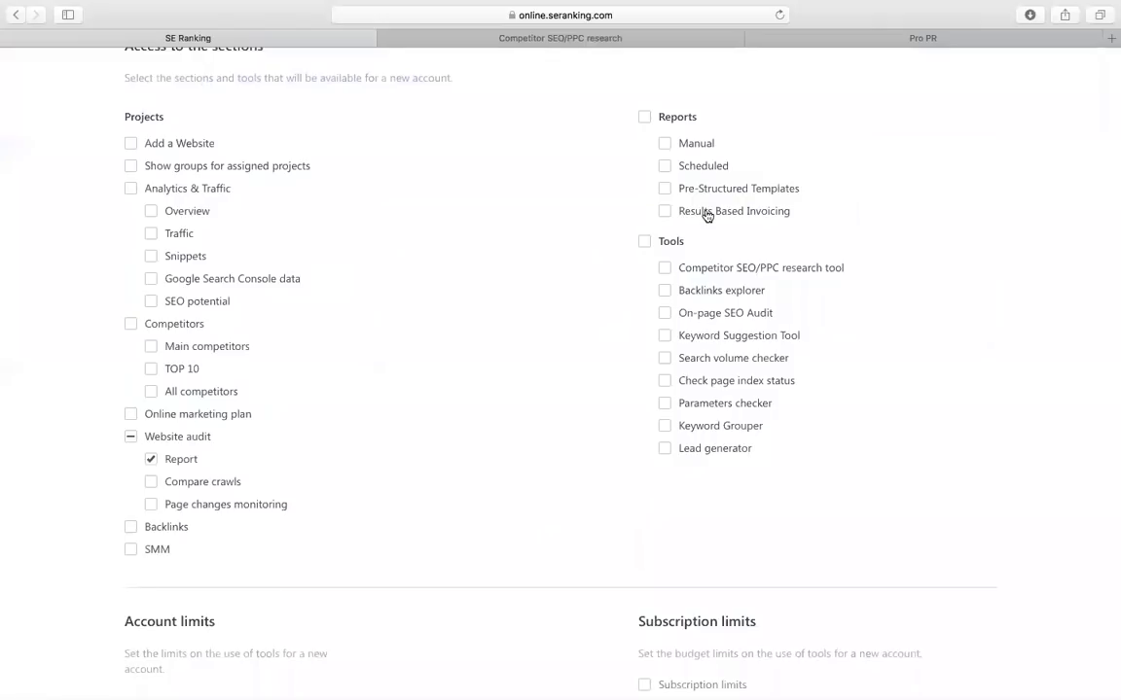
scroll(737, 407, "down", 15)
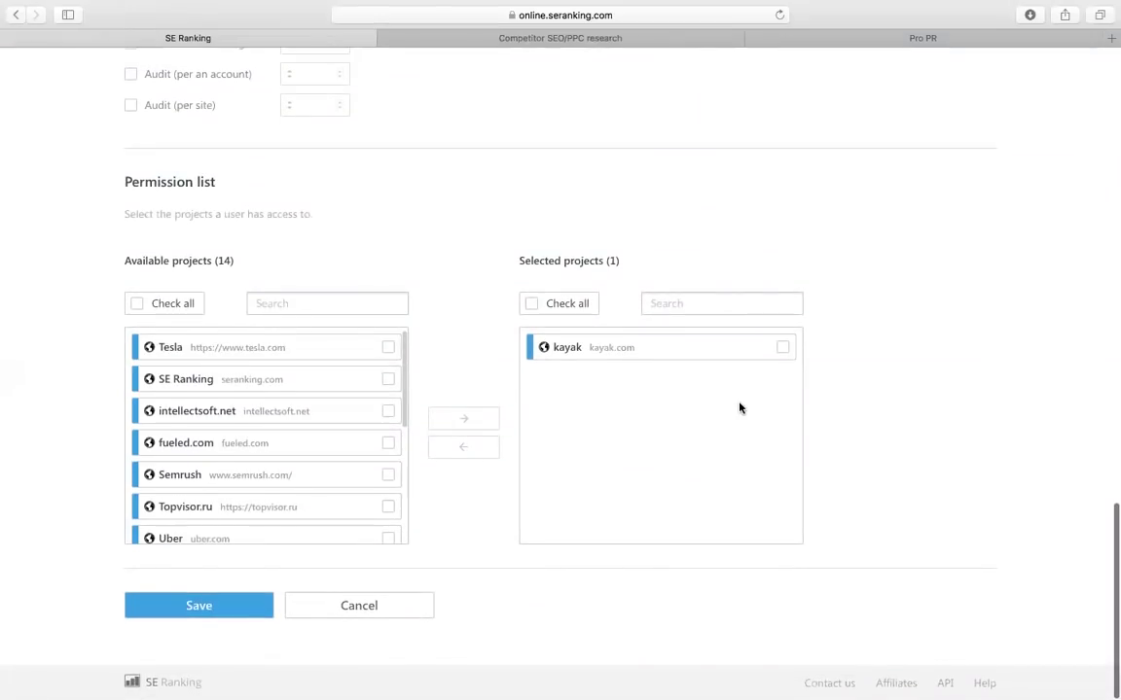
scroll(739, 408, "up", 20)
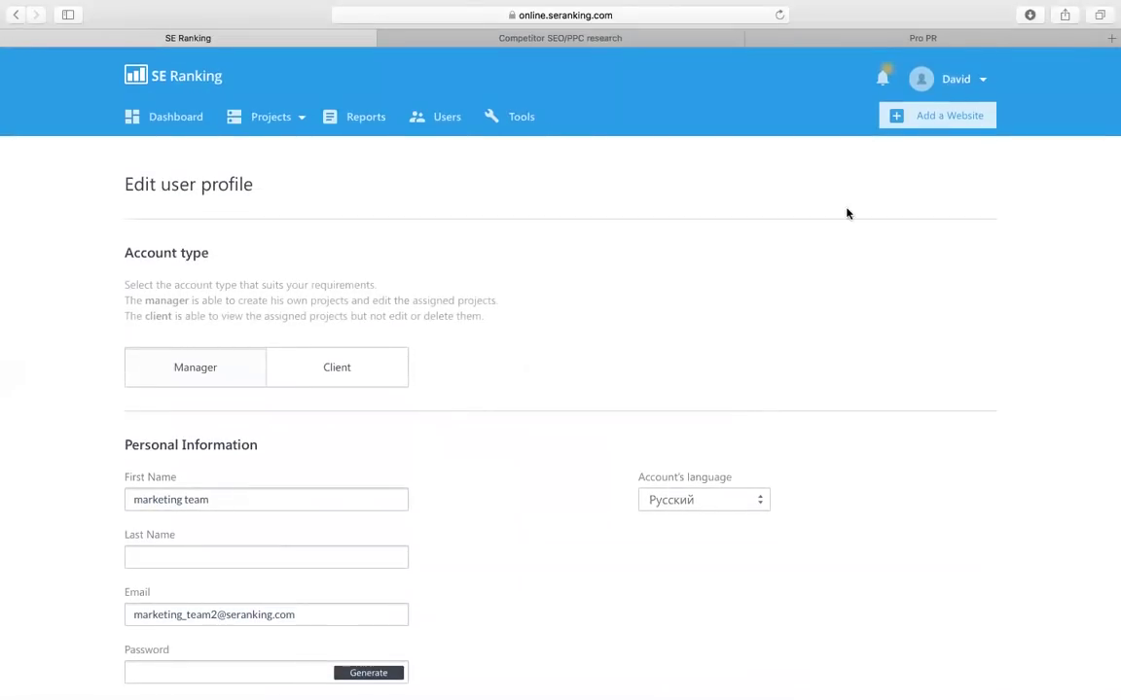
Step: Go back to the projects dashboard, and switch to the Pro PR white-label site to view its branded dashboard
left_click(958, 81)
left_click(270, 117)
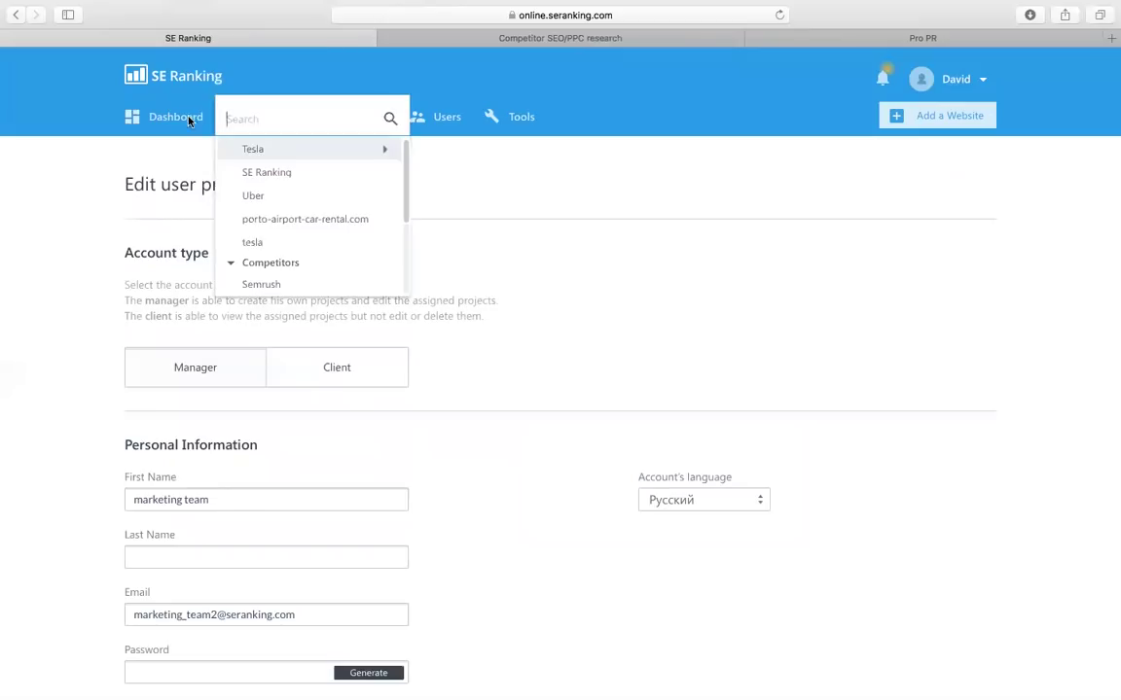
left_click(172, 118)
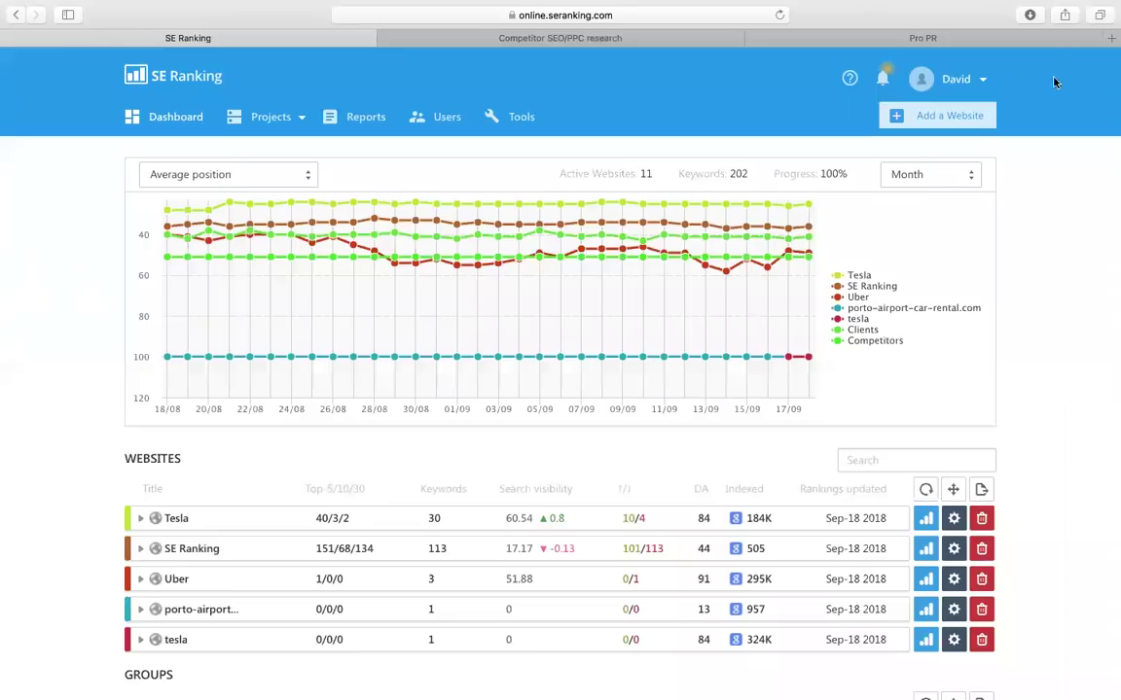
left_click(959, 40)
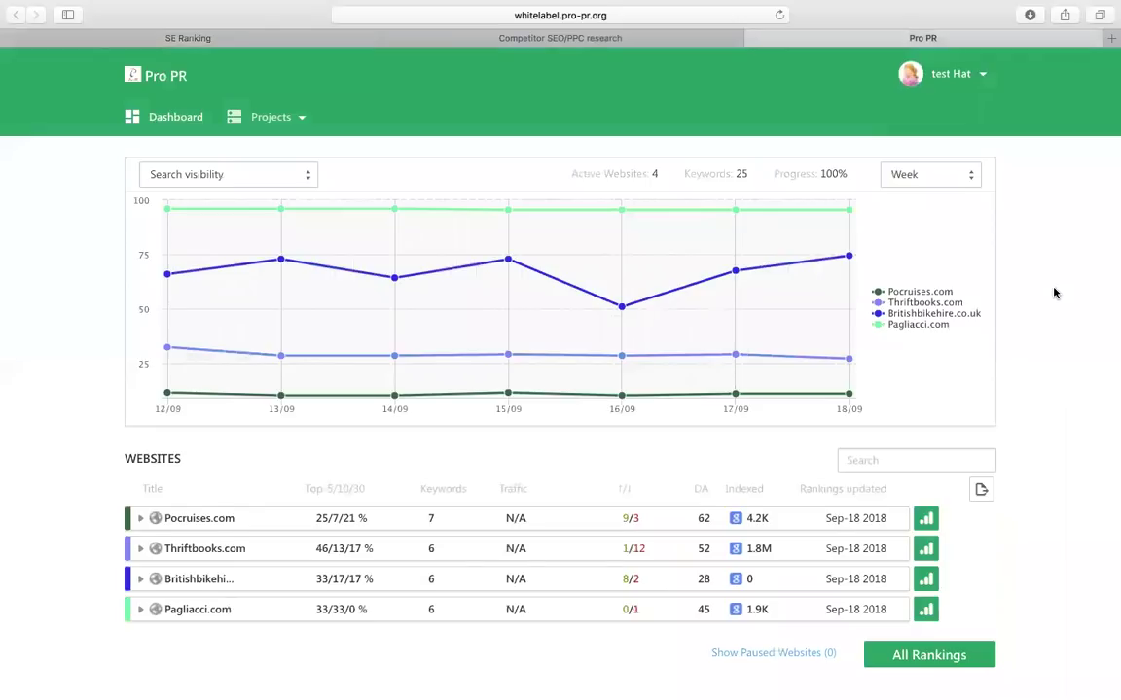
scroll(1053, 293, "down", 2)
scroll(1054, 293, "up", 2)
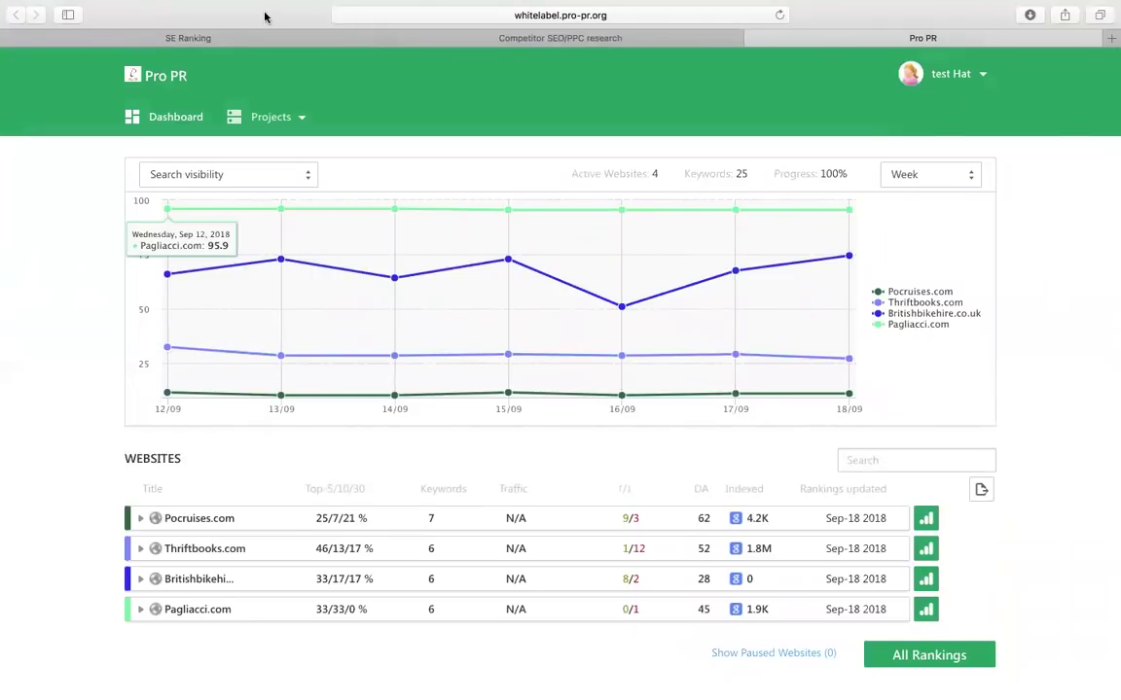
Step: Return to the SE Ranking dashboard and show the list of available tools
left_click(243, 41)
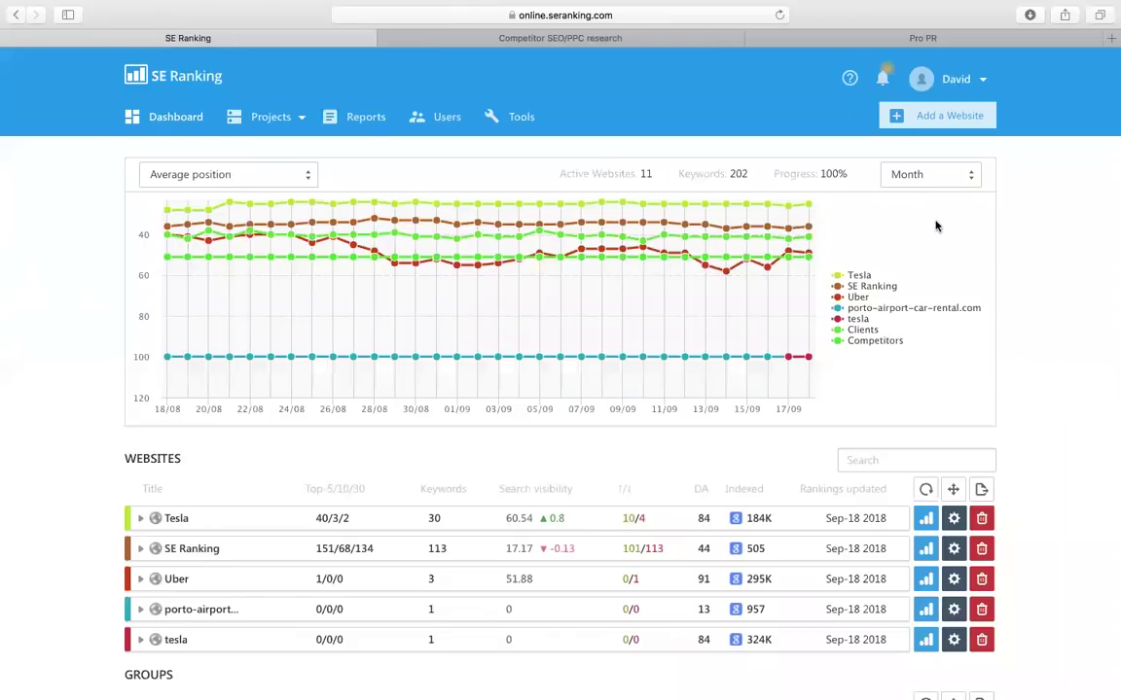
left_click(521, 122)
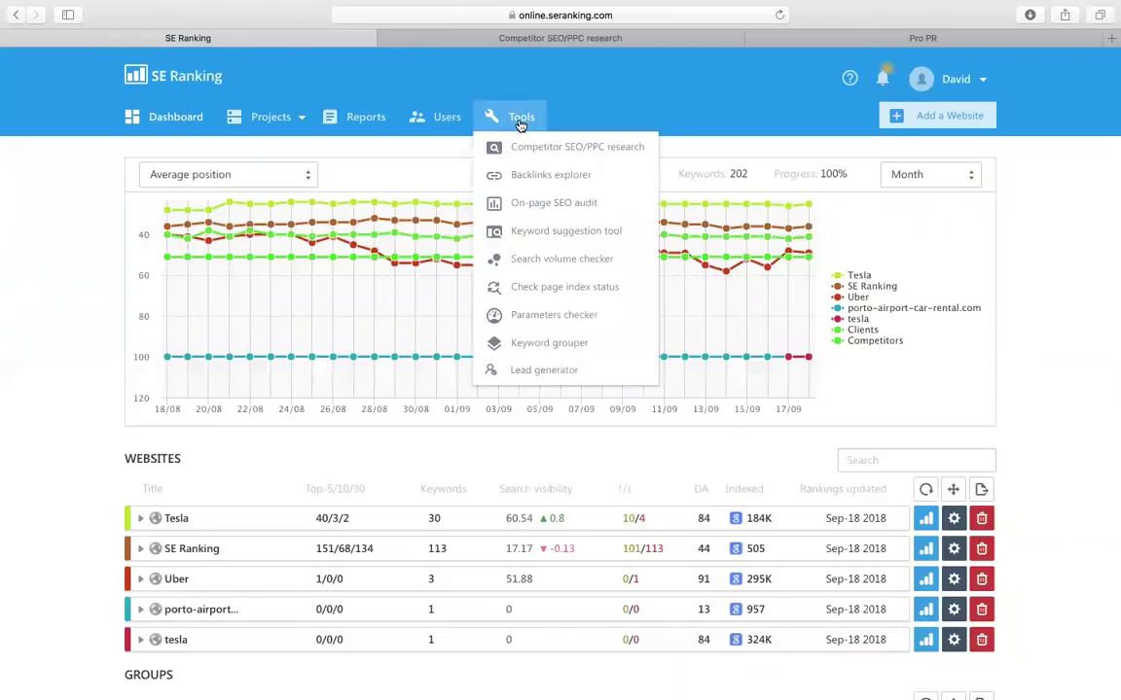